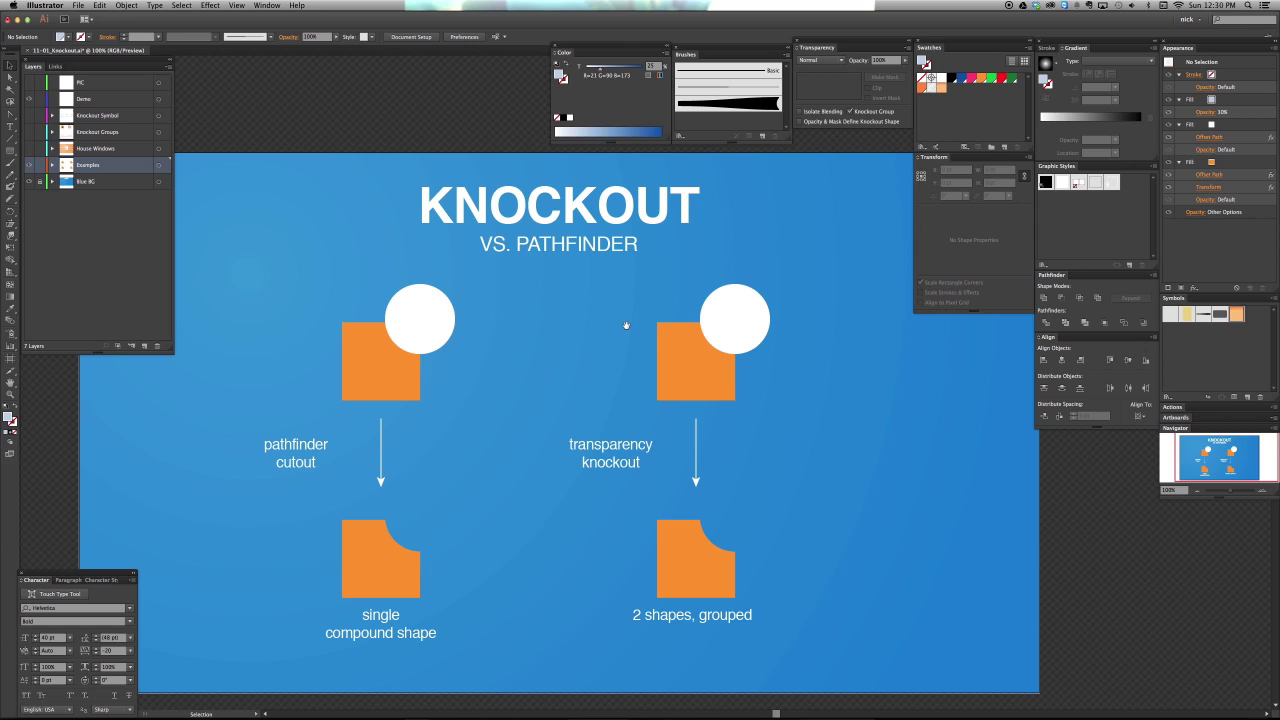
Inspect the lower-left compound shape and the hidden circle path inside it.
key(space)
drag(626, 328, 626, 317)
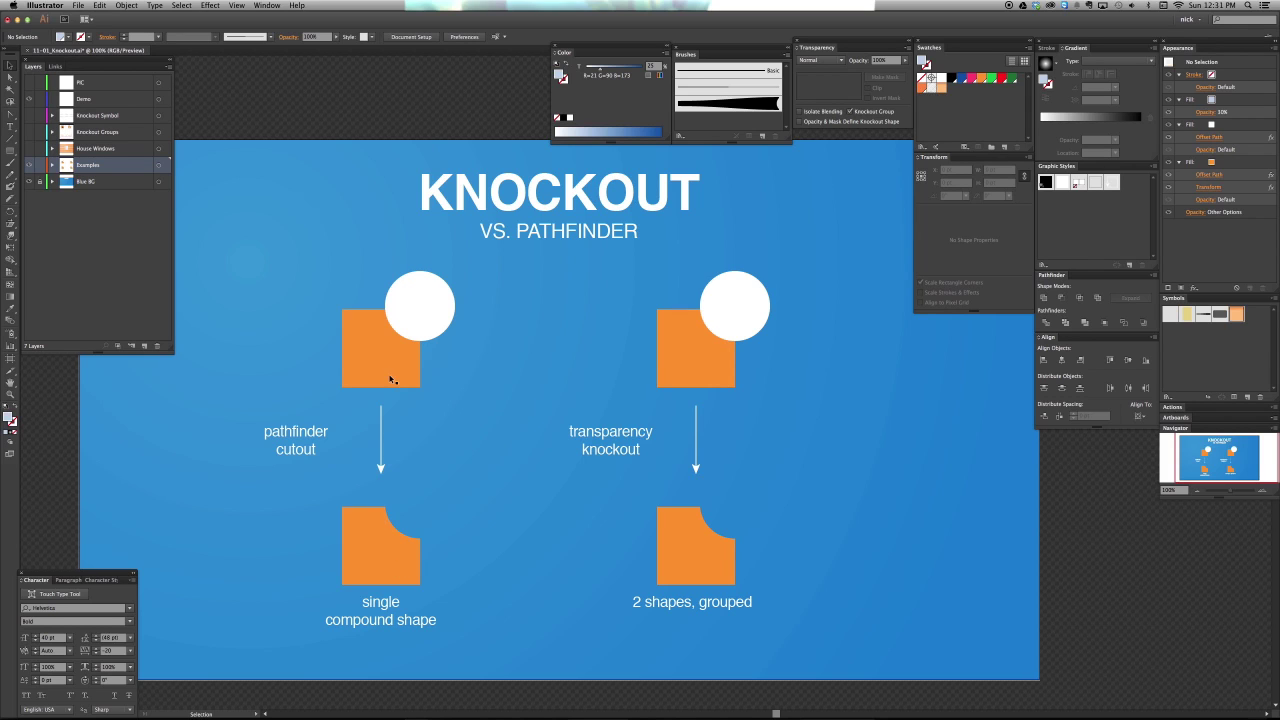
key(a)
click(417, 313)
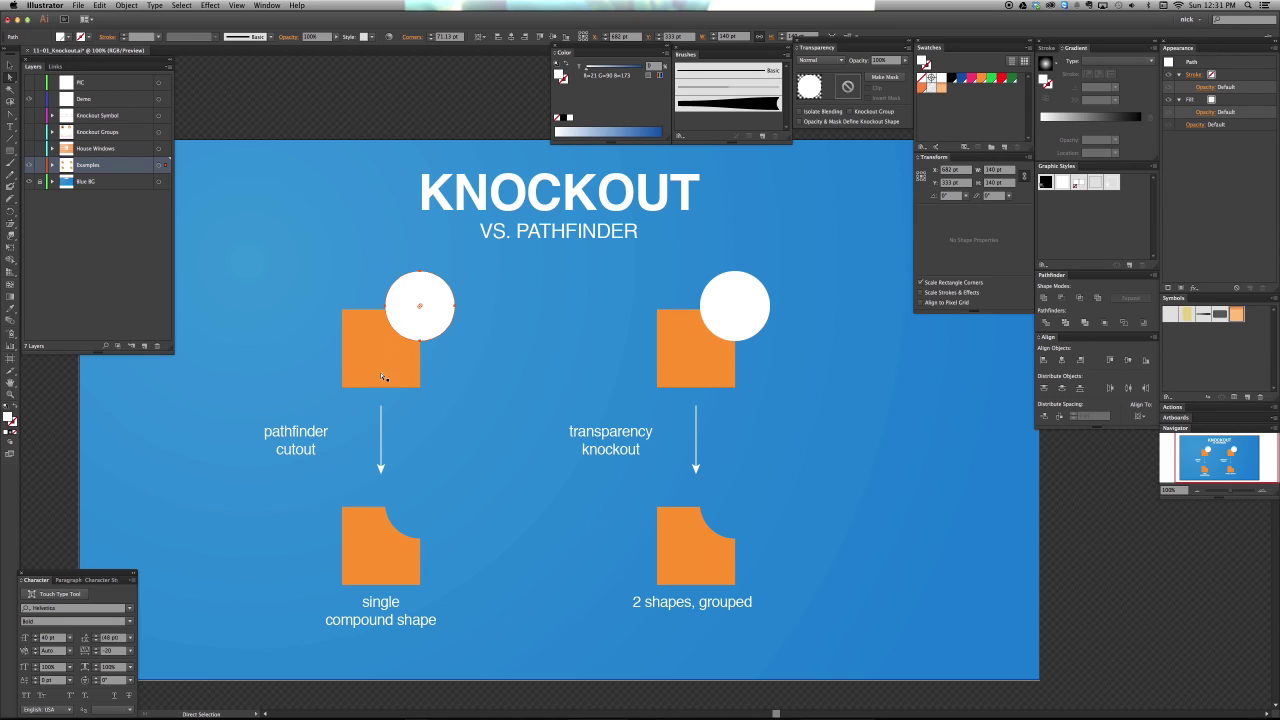
click(414, 517)
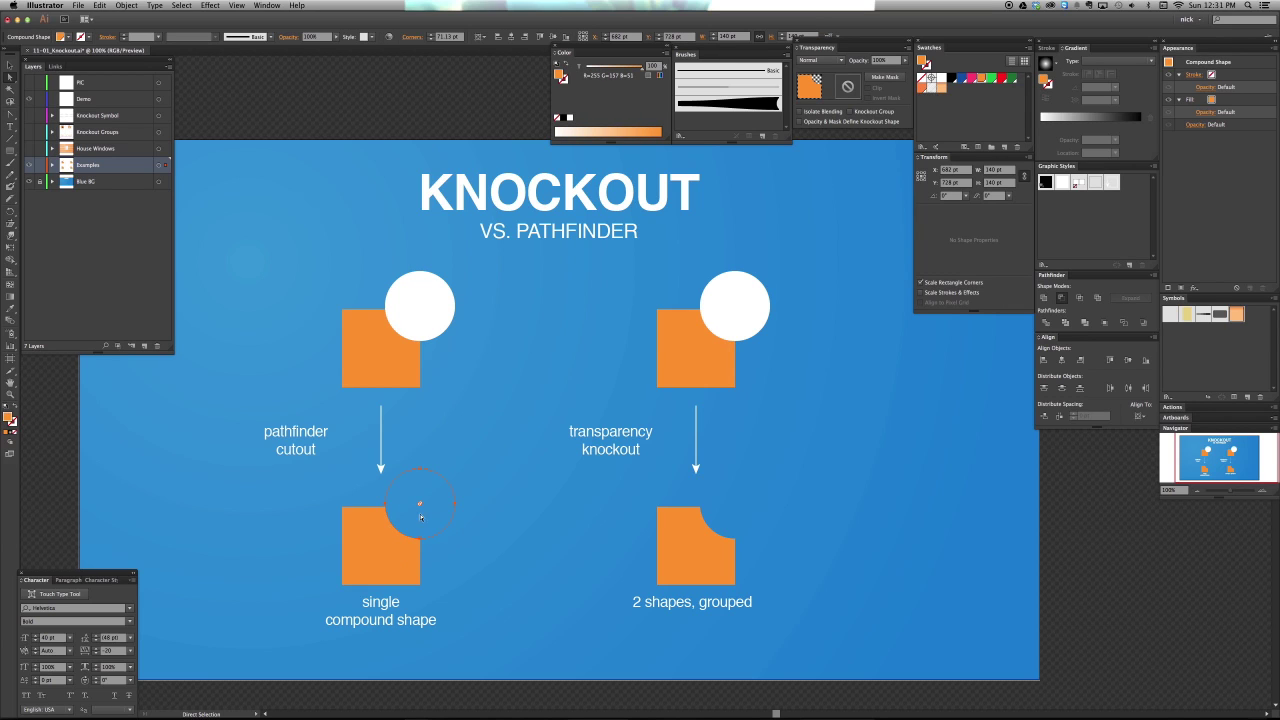
key(v)
click(311, 549)
key(a)
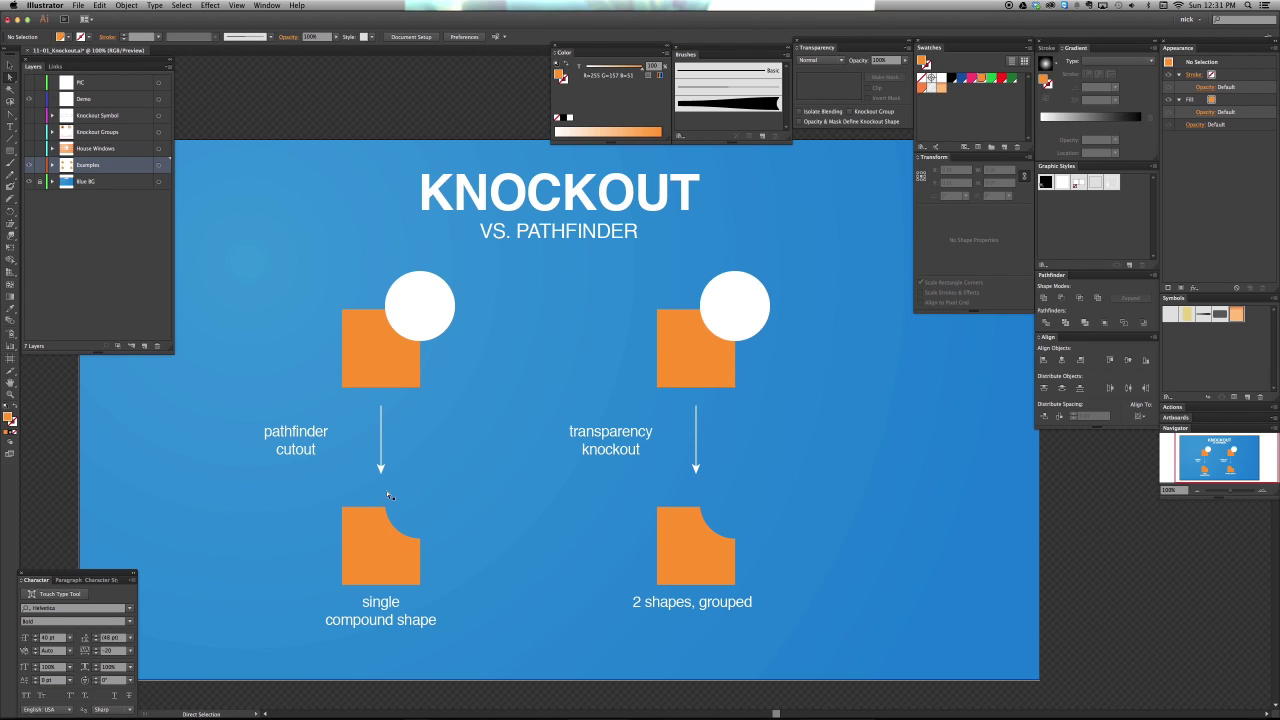
key(v)
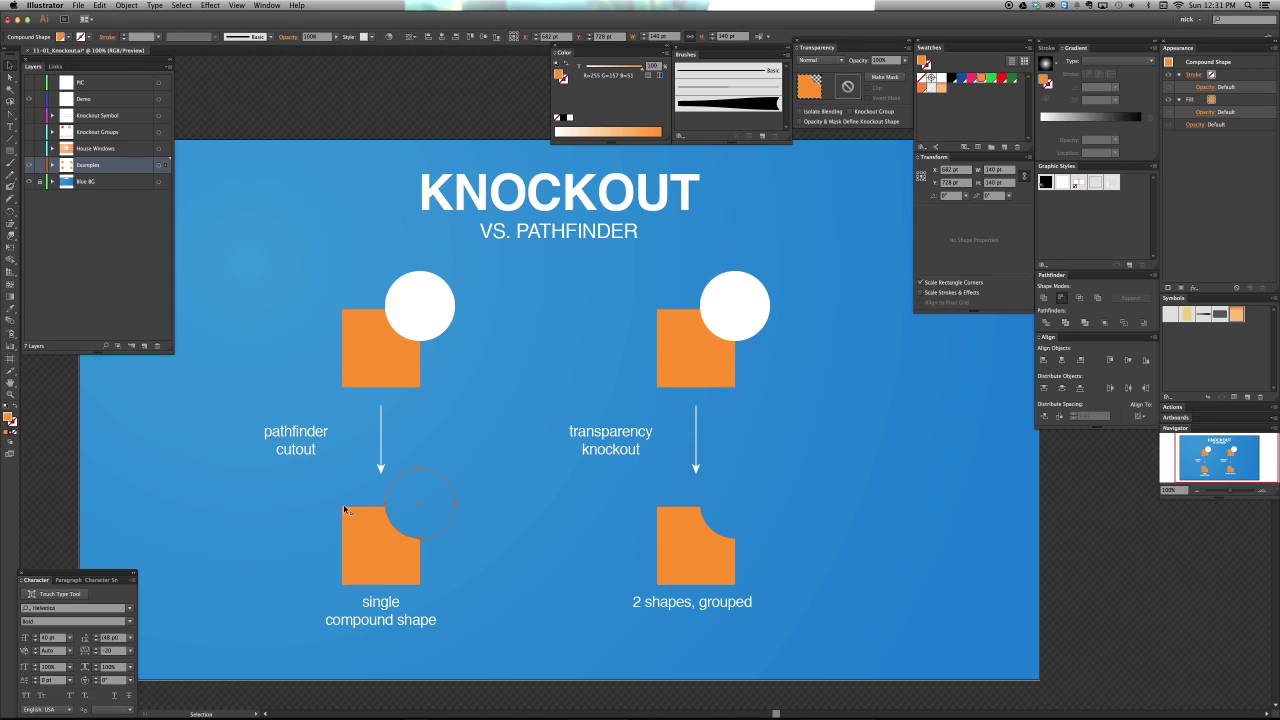
click(340, 513)
click(440, 531)
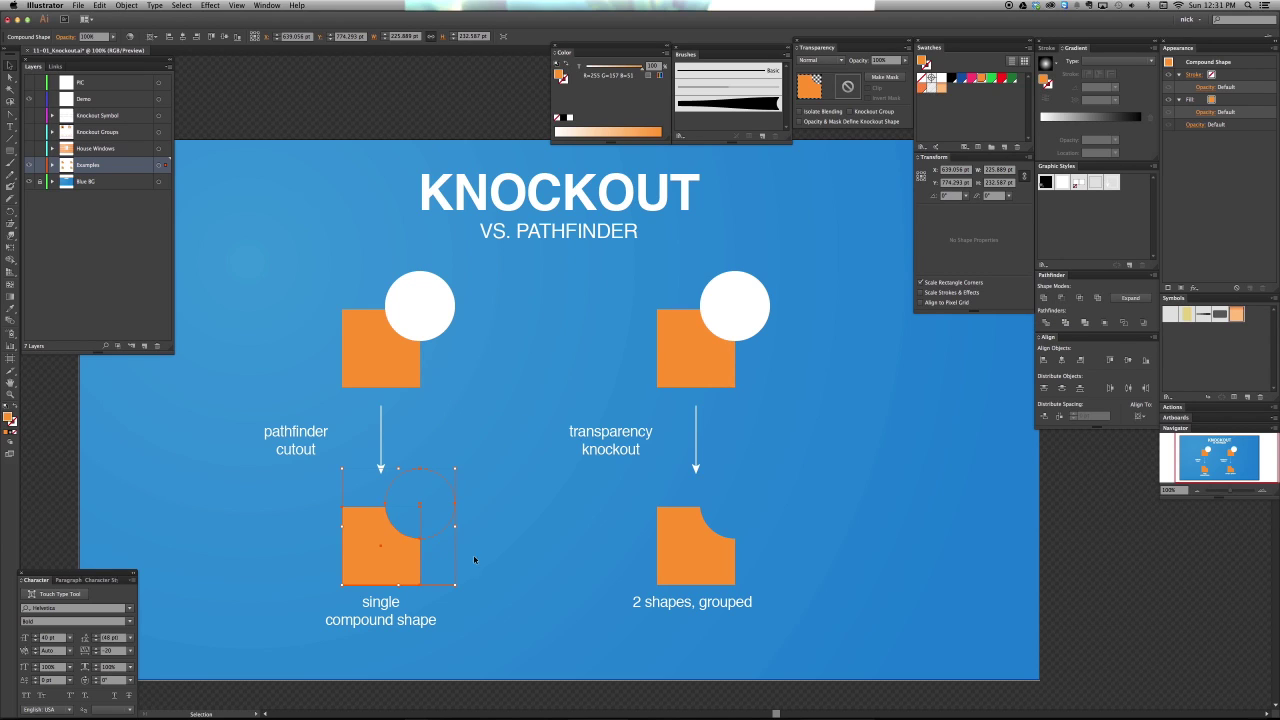
Move the lower-left shape's cutout circle to the square's top centre, then back to its corner.
click(291, 537)
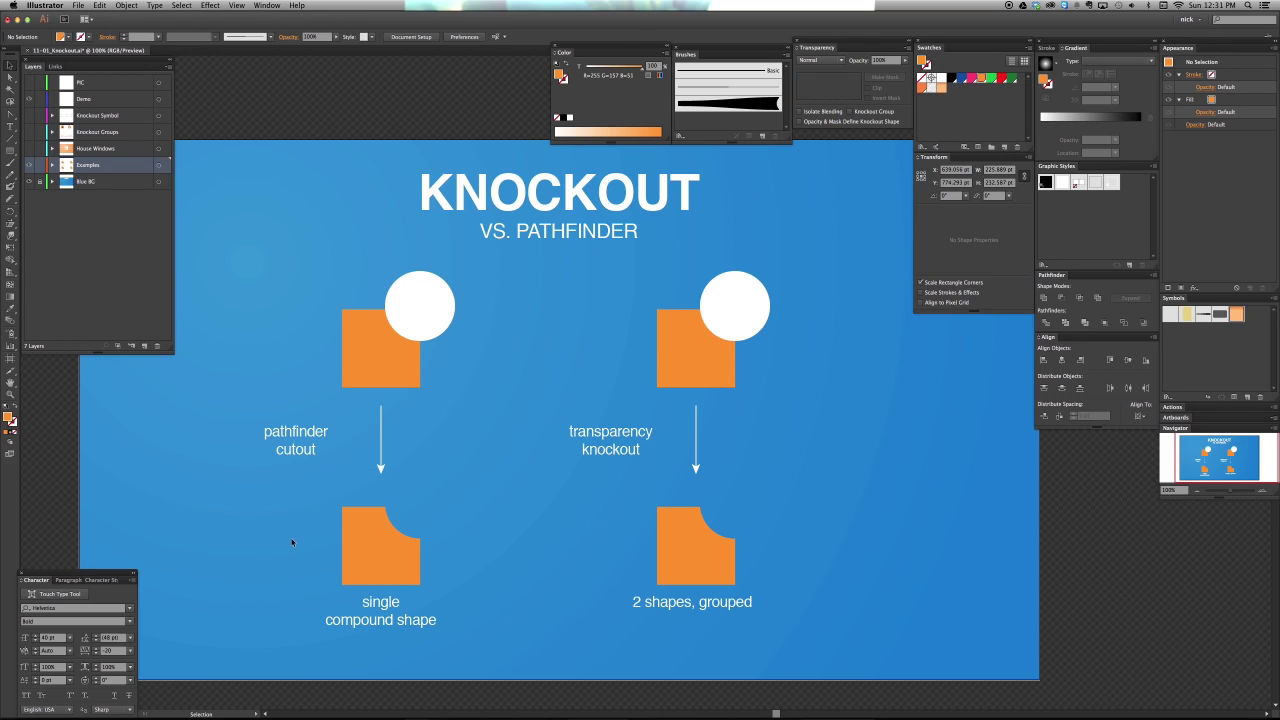
click(391, 534)
click(301, 517)
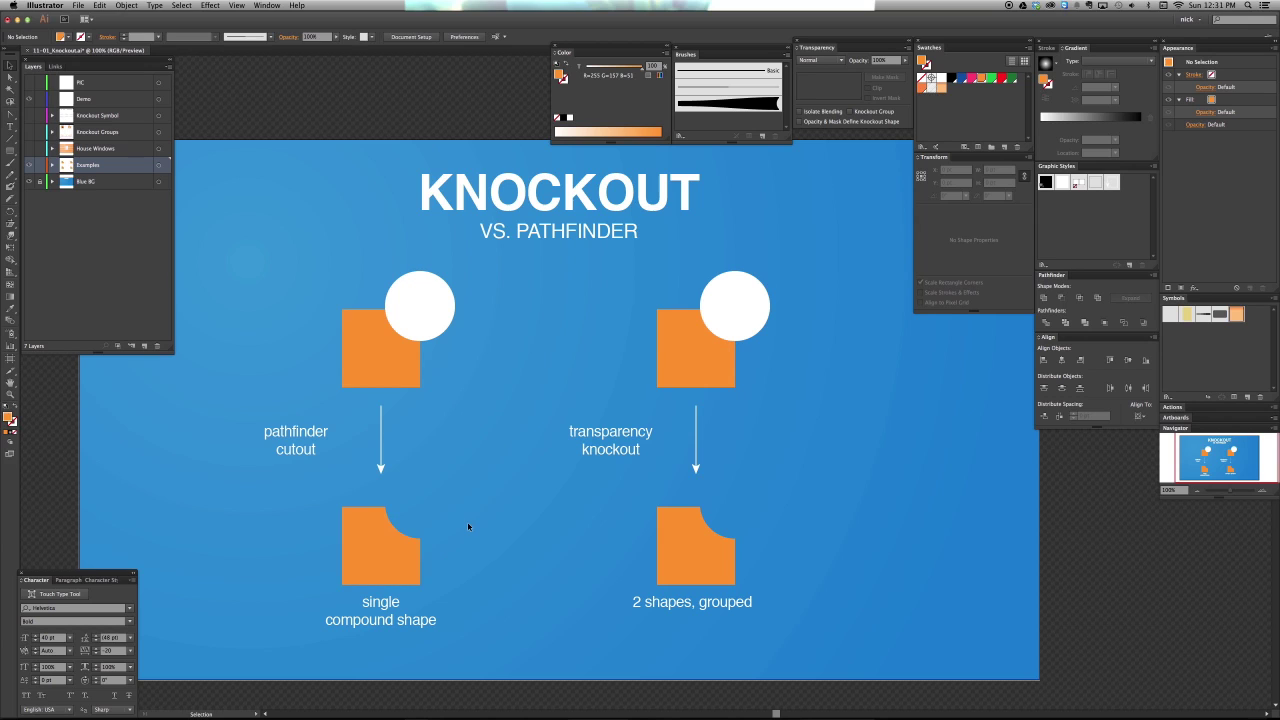
drag(467, 521, 431, 528)
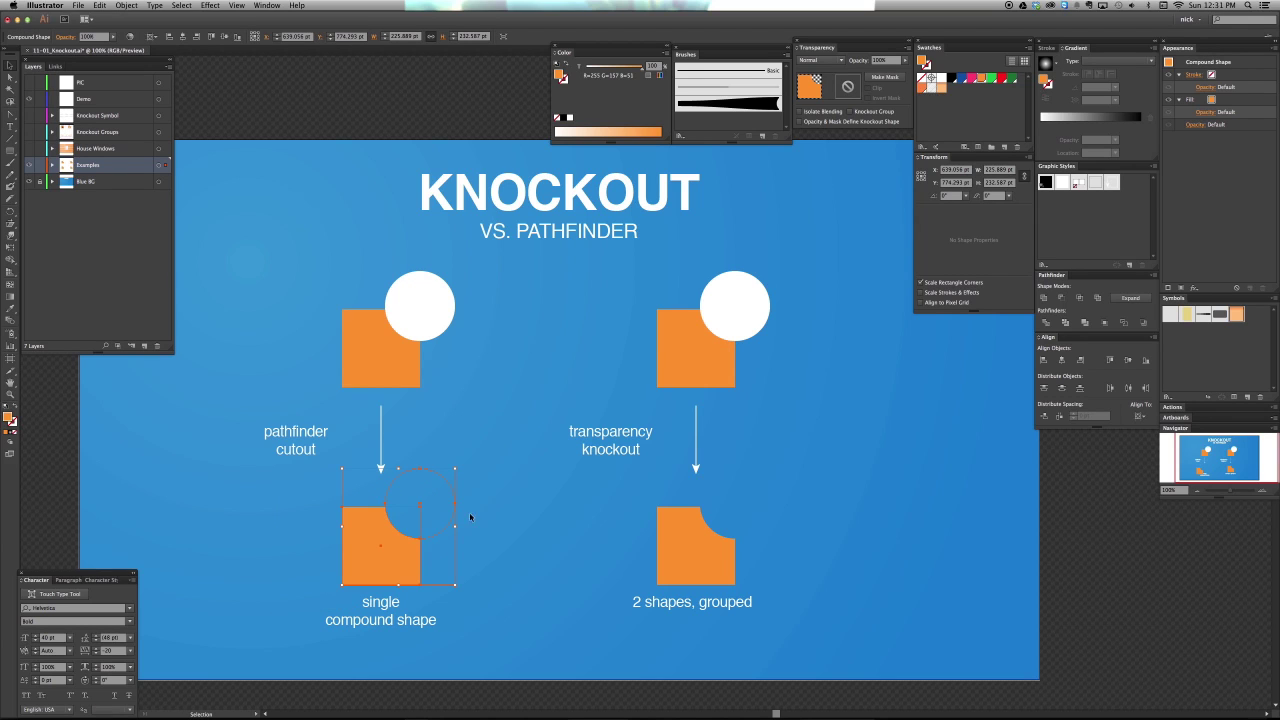
click(462, 530)
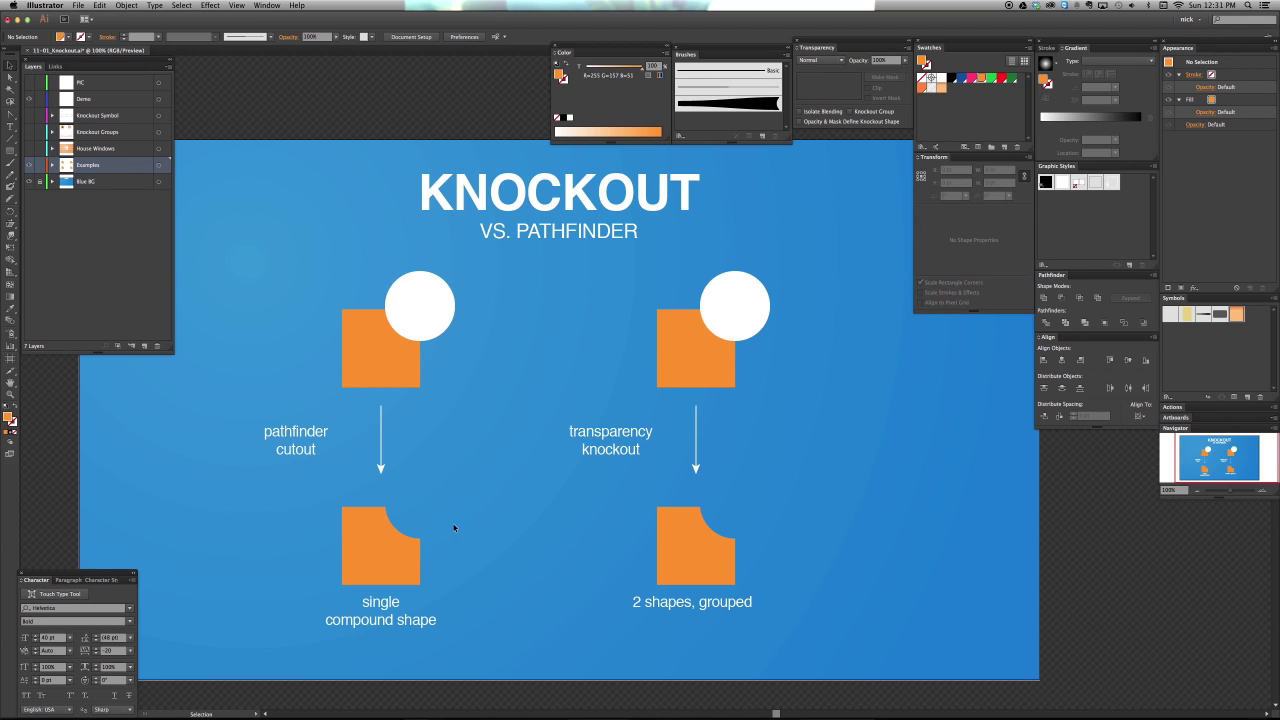
key(a)
click(410, 497)
drag(396, 487, 432, 505)
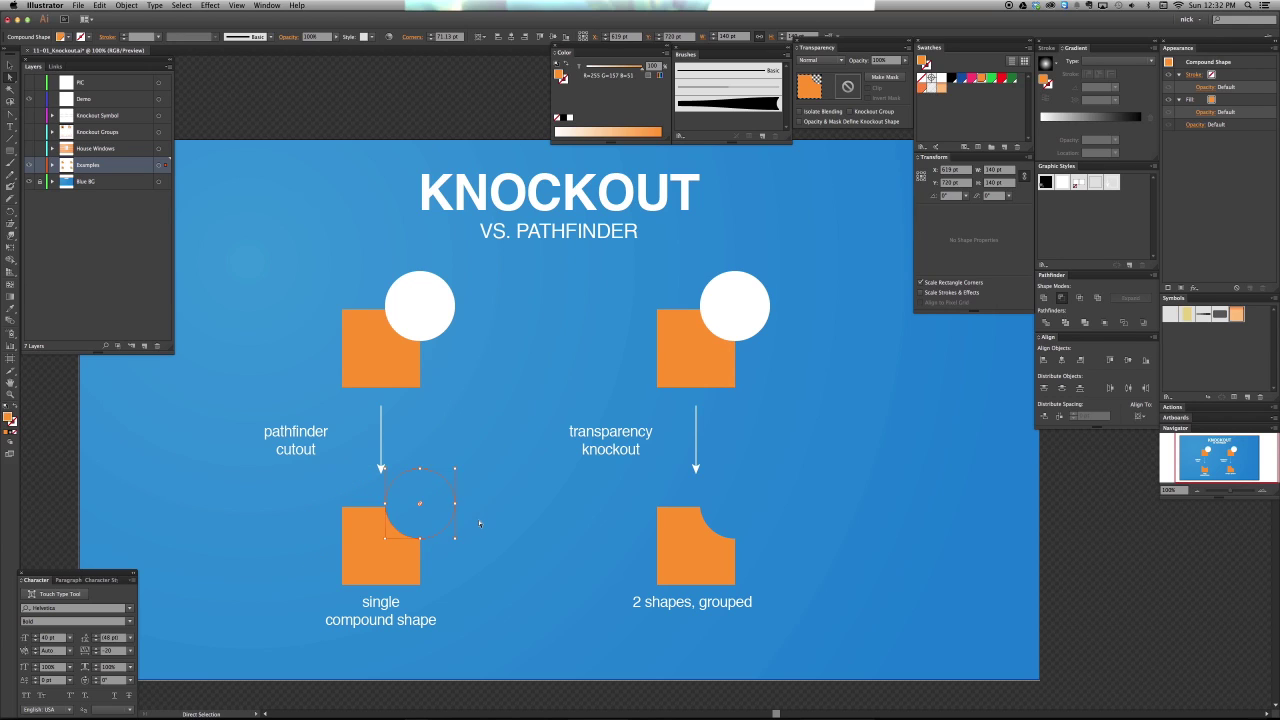
click(403, 511)
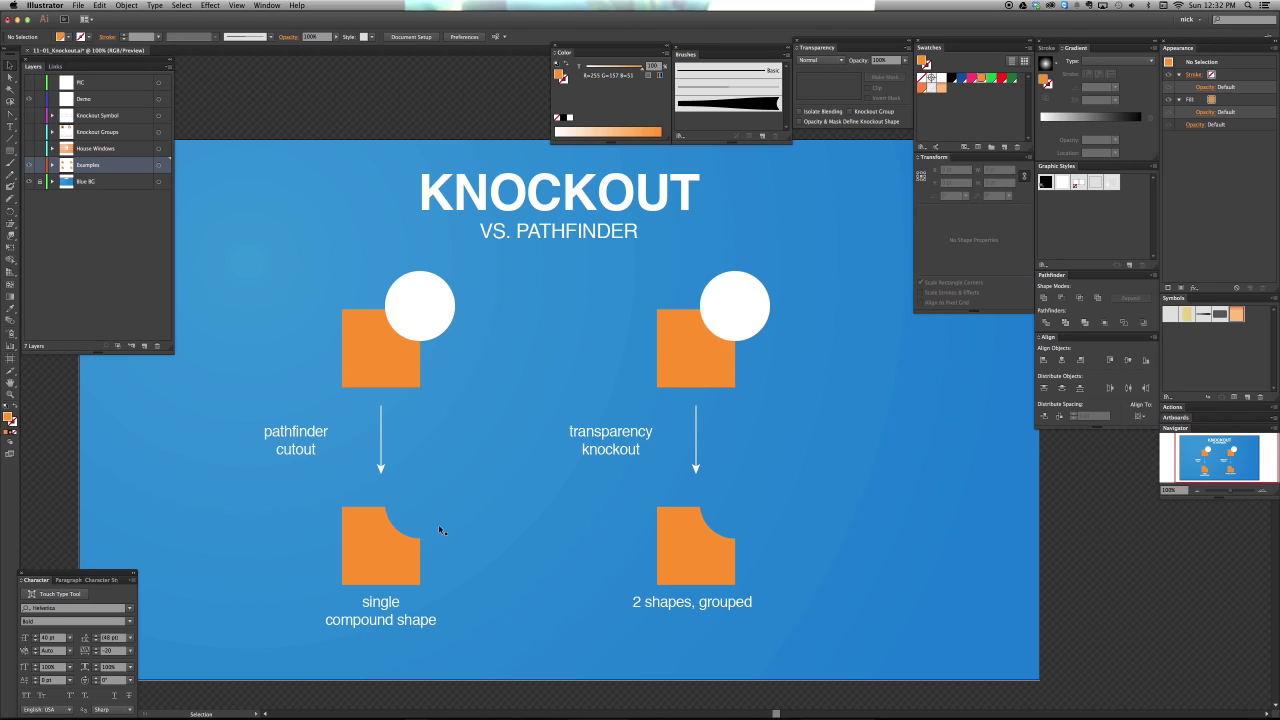
click(391, 531)
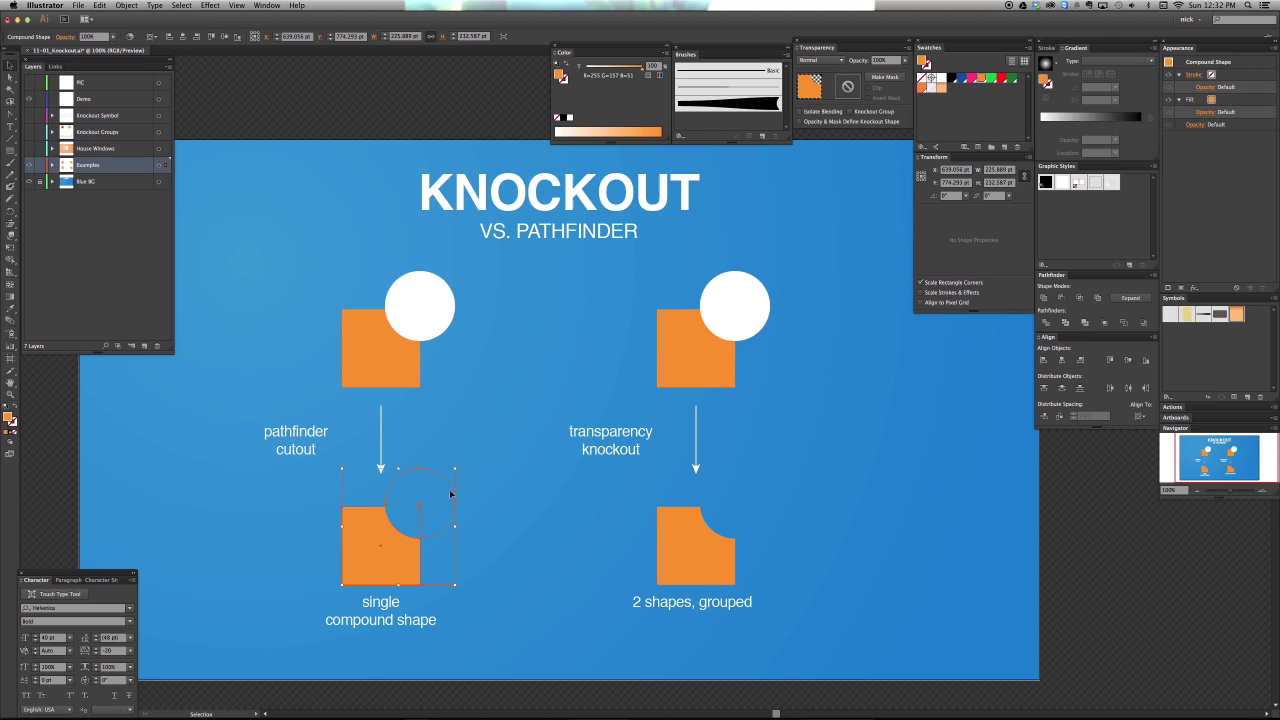
click(434, 449)
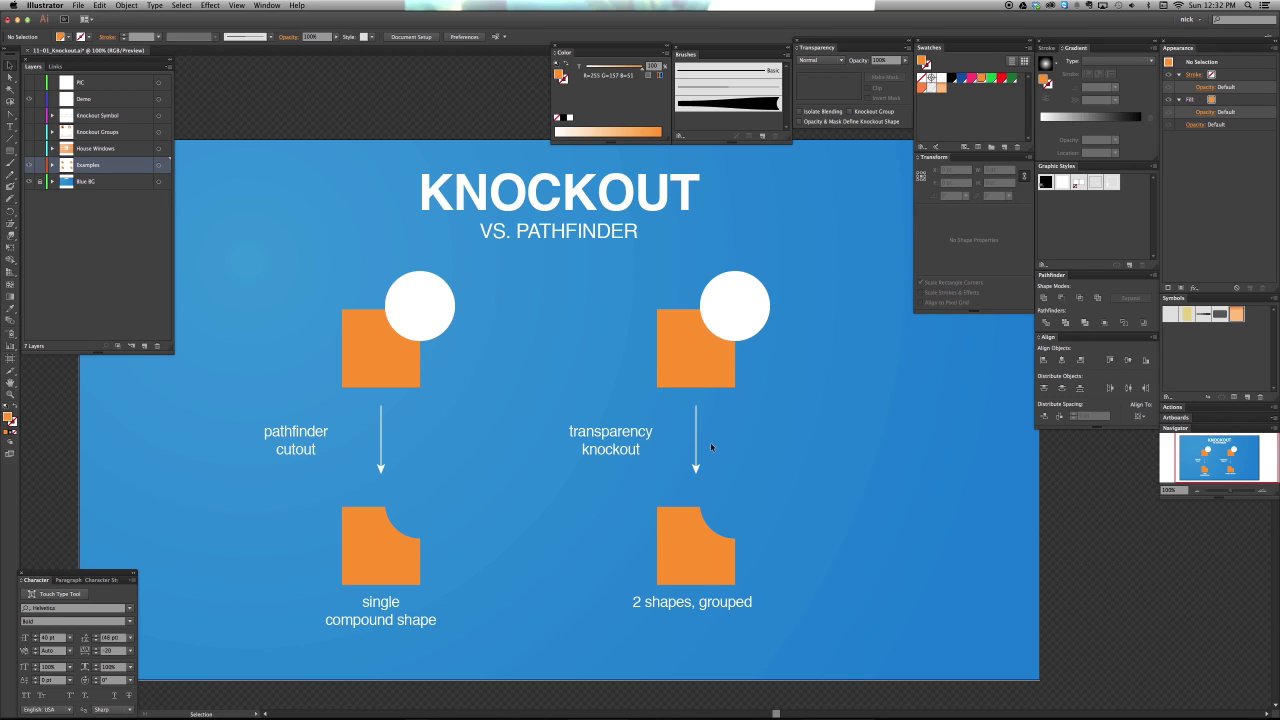
Turn off Knockout Group on the right-hand group, try a black fill, then give its circle Graphic Style 6 in white.
click(687, 545)
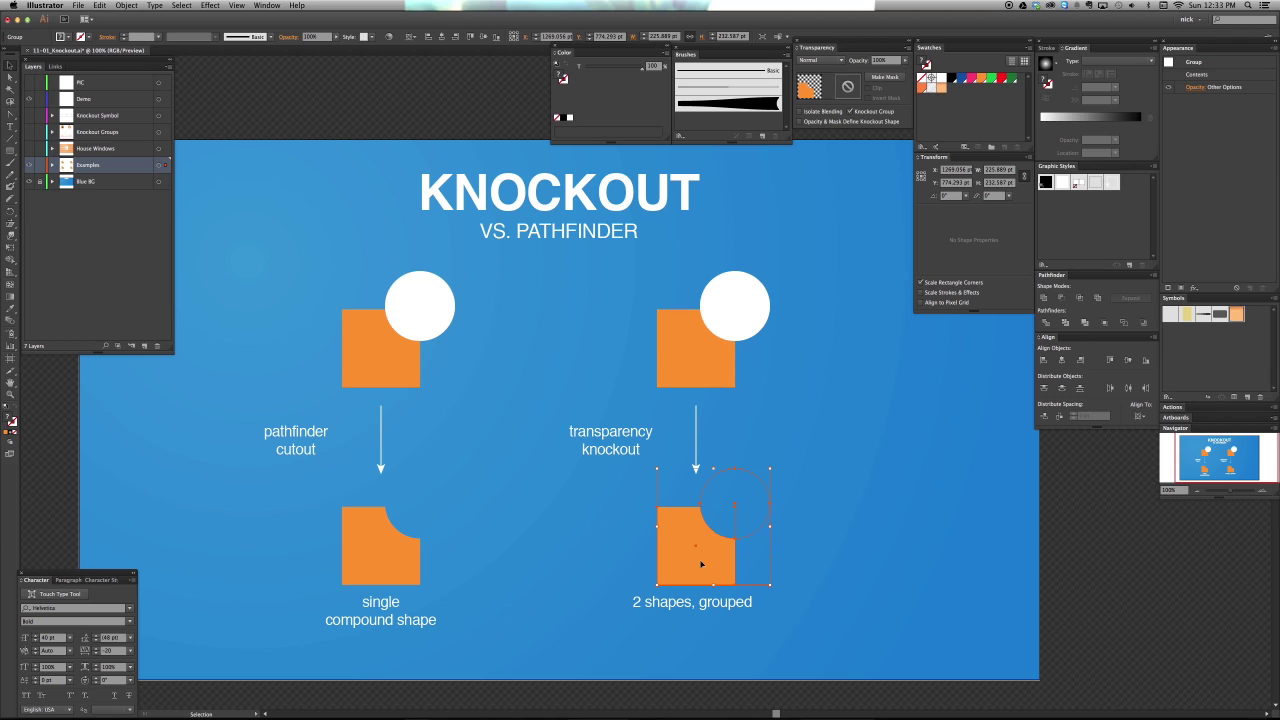
click(125, 5)
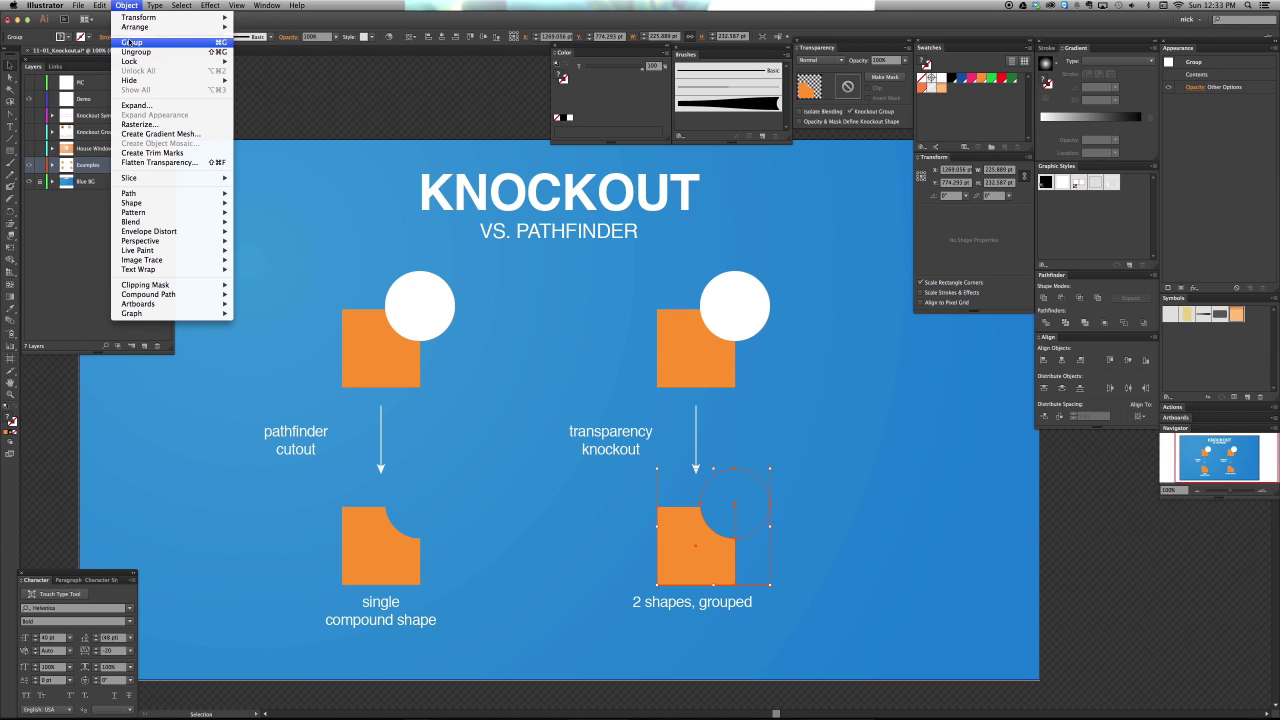
click(796, 537)
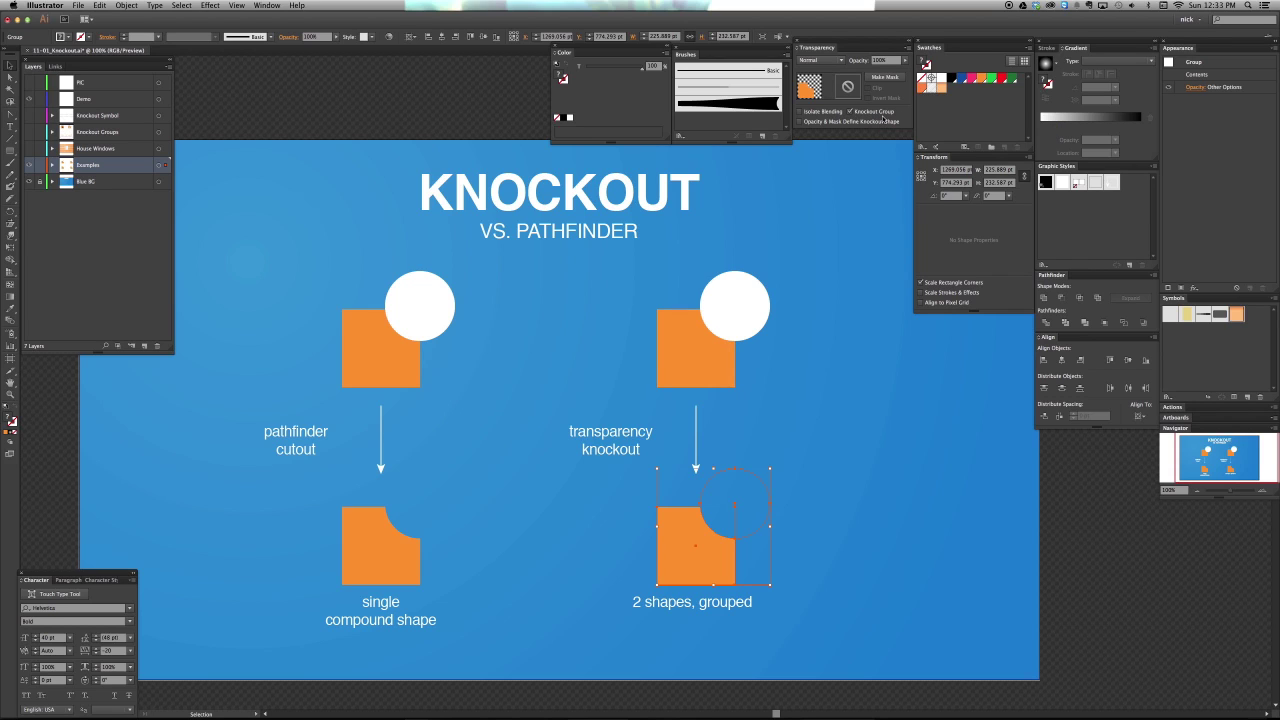
click(878, 114)
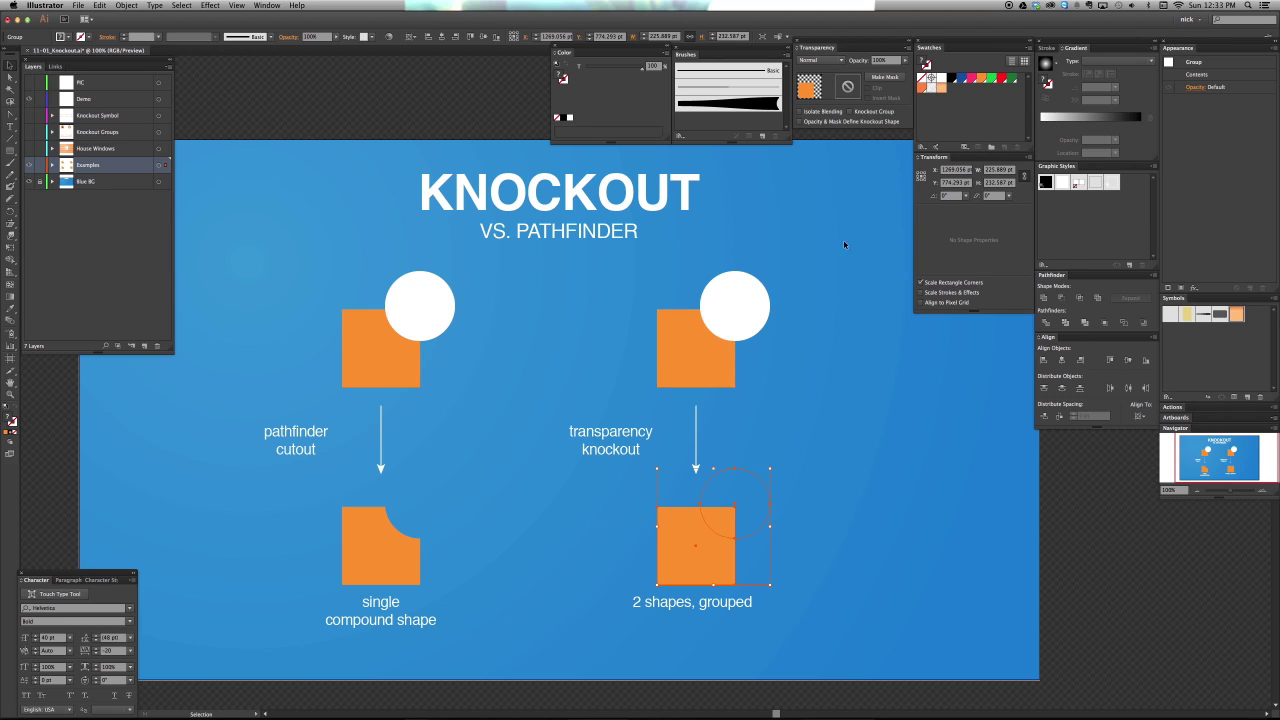
key(a)
click(762, 495)
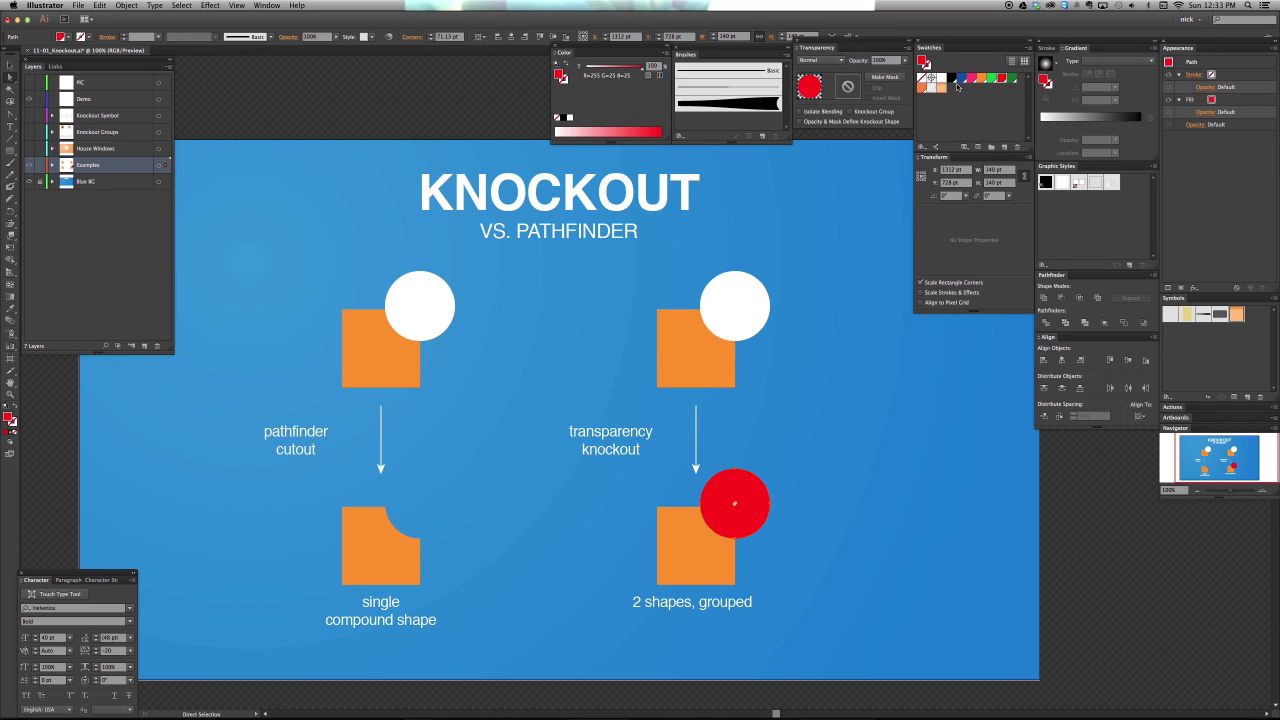
click(951, 78)
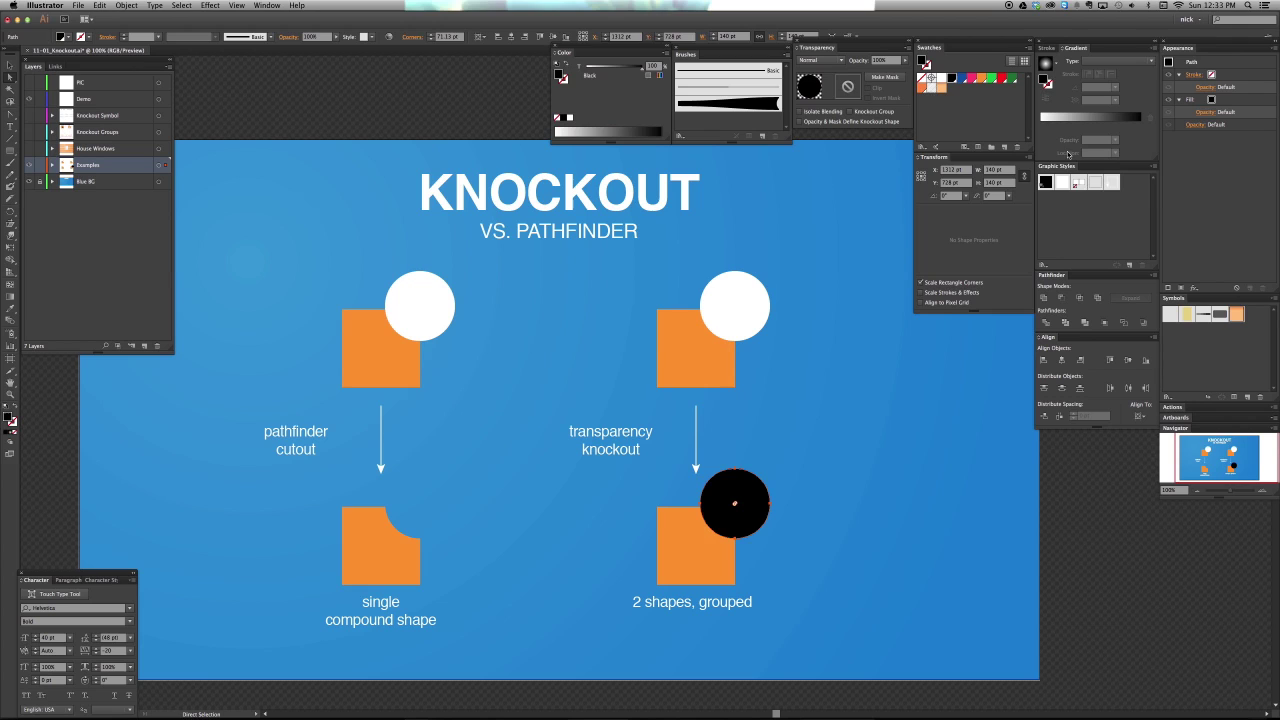
click(1061, 184)
Re-enable Knockout Group on the right-hand group and check the white circle inside it.
key(v)
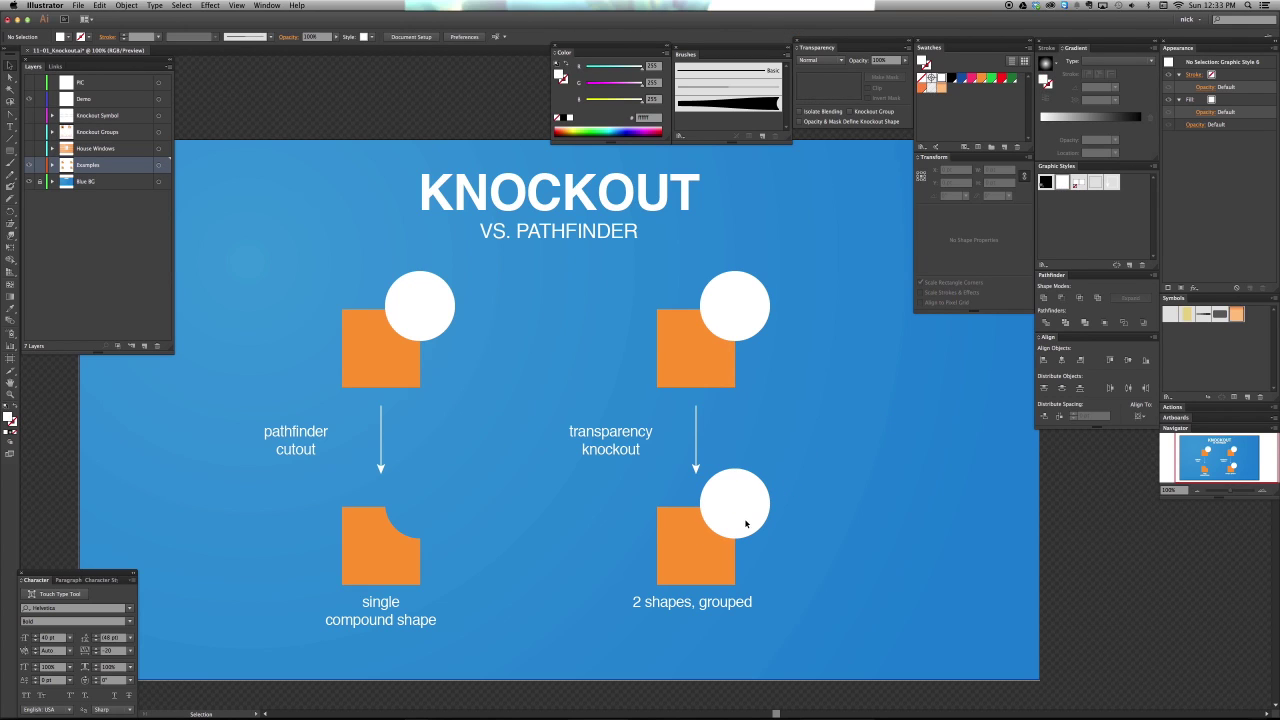
click(699, 529)
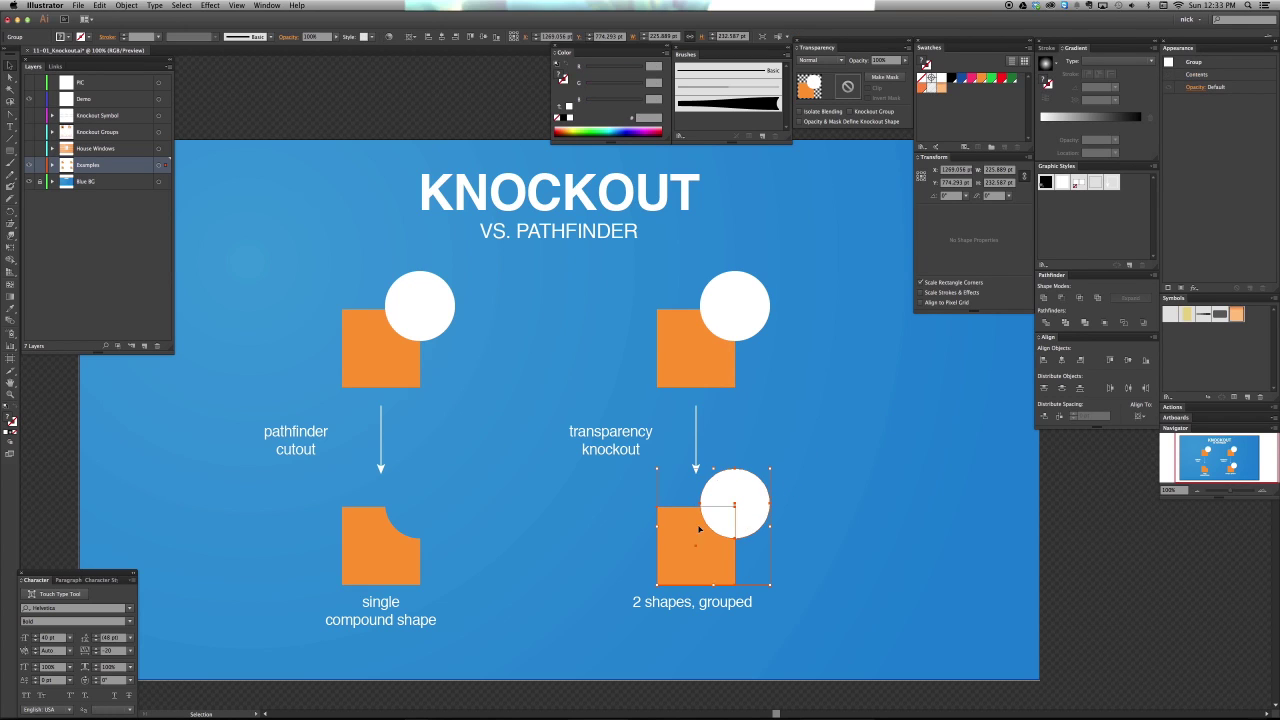
click(870, 113)
click(850, 559)
key(a)
click(756, 492)
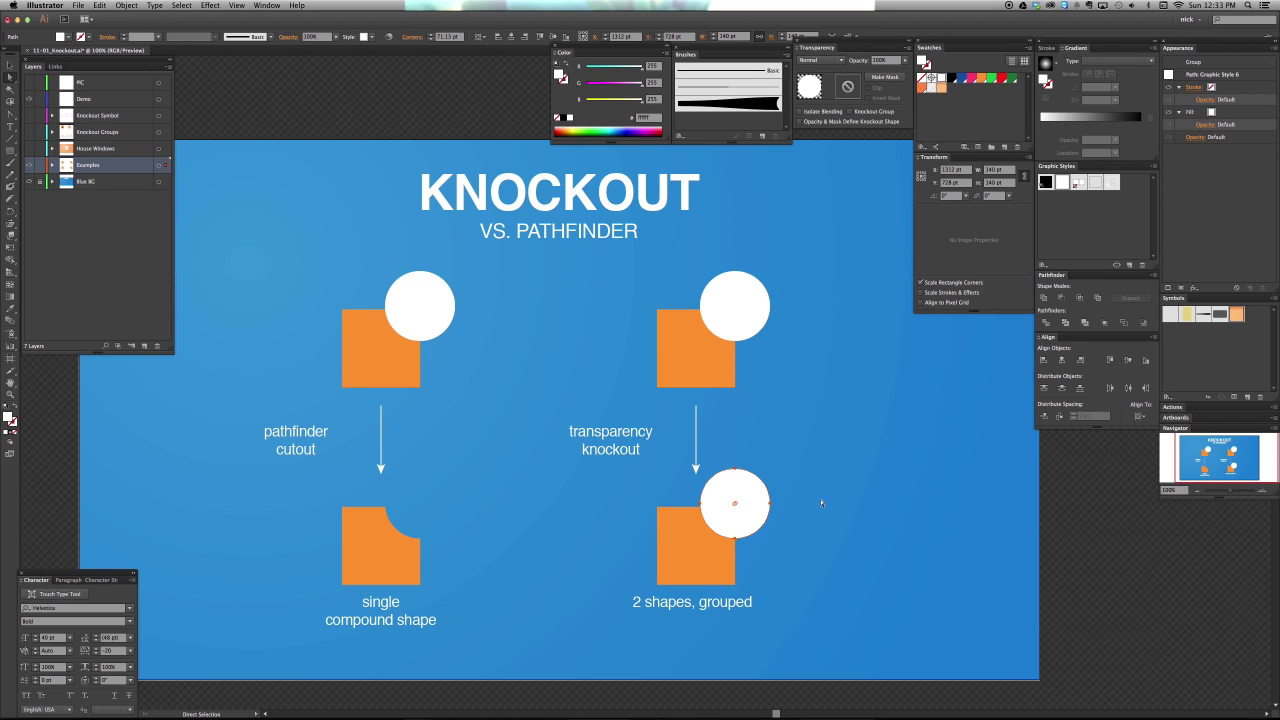
click(866, 523)
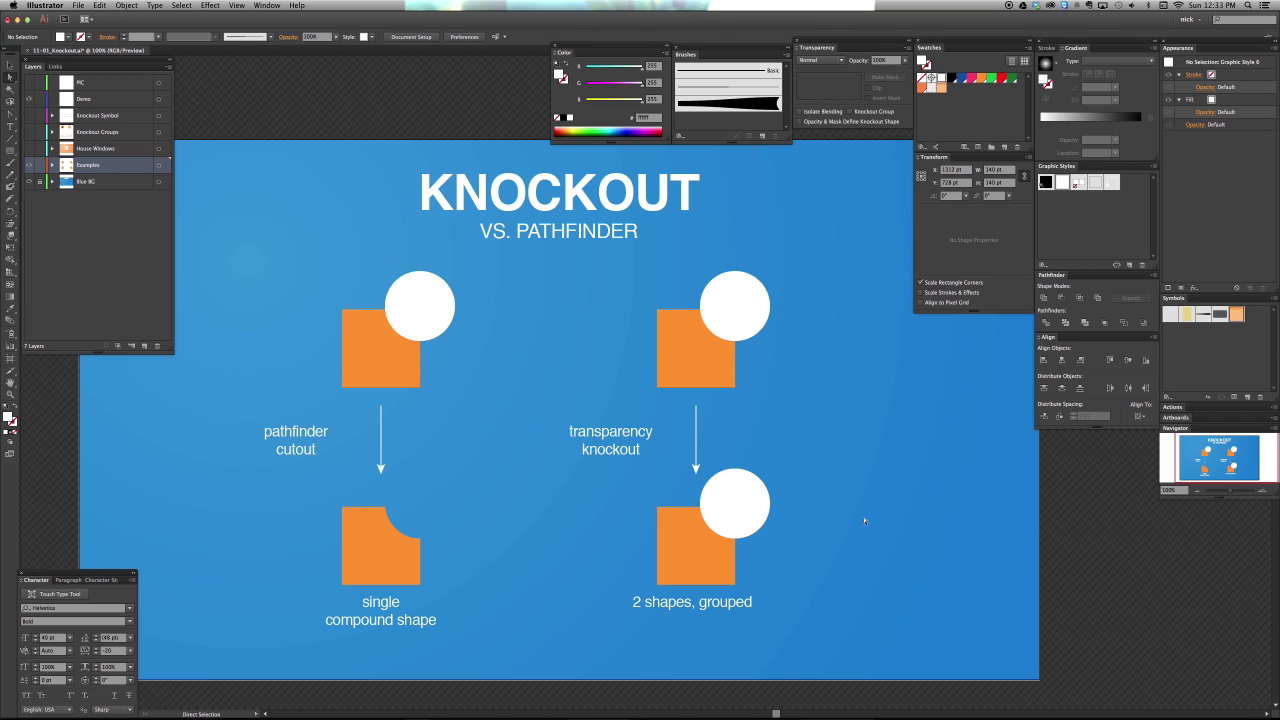
Reselect the lower-right square-and-circle group, then pick its circle path on its own.
click(748, 526)
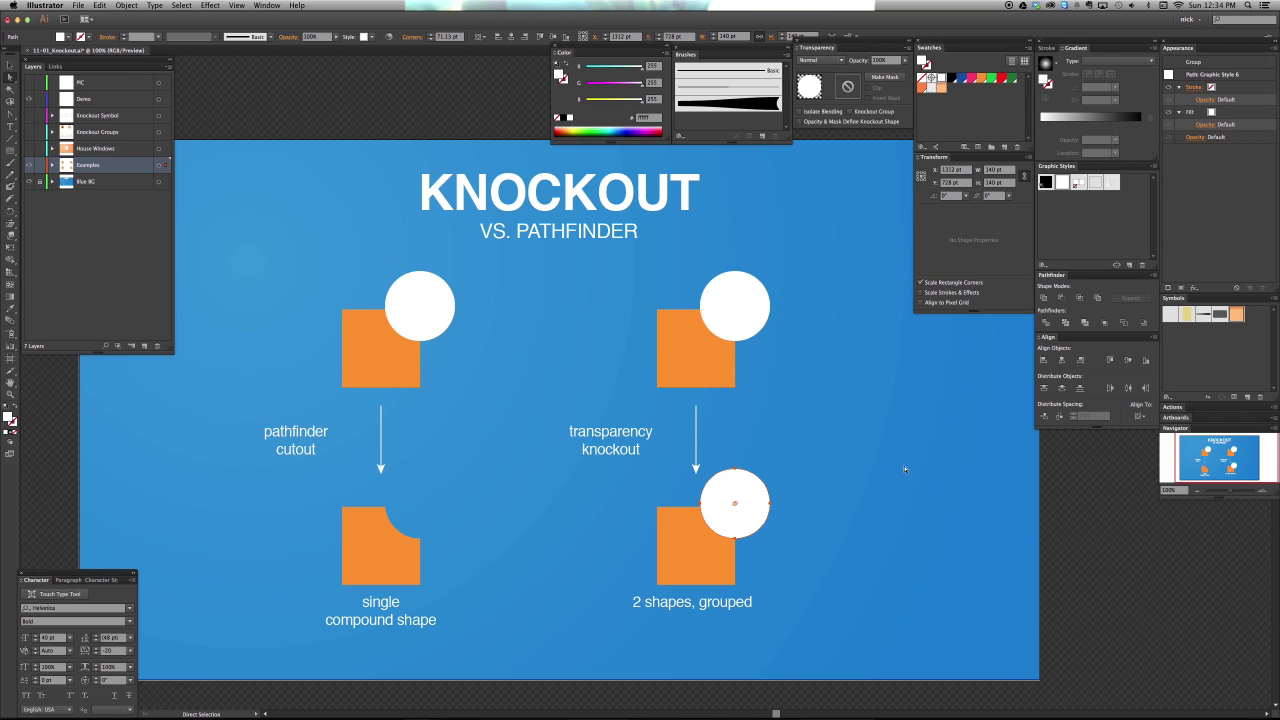
key(v)
click(701, 533)
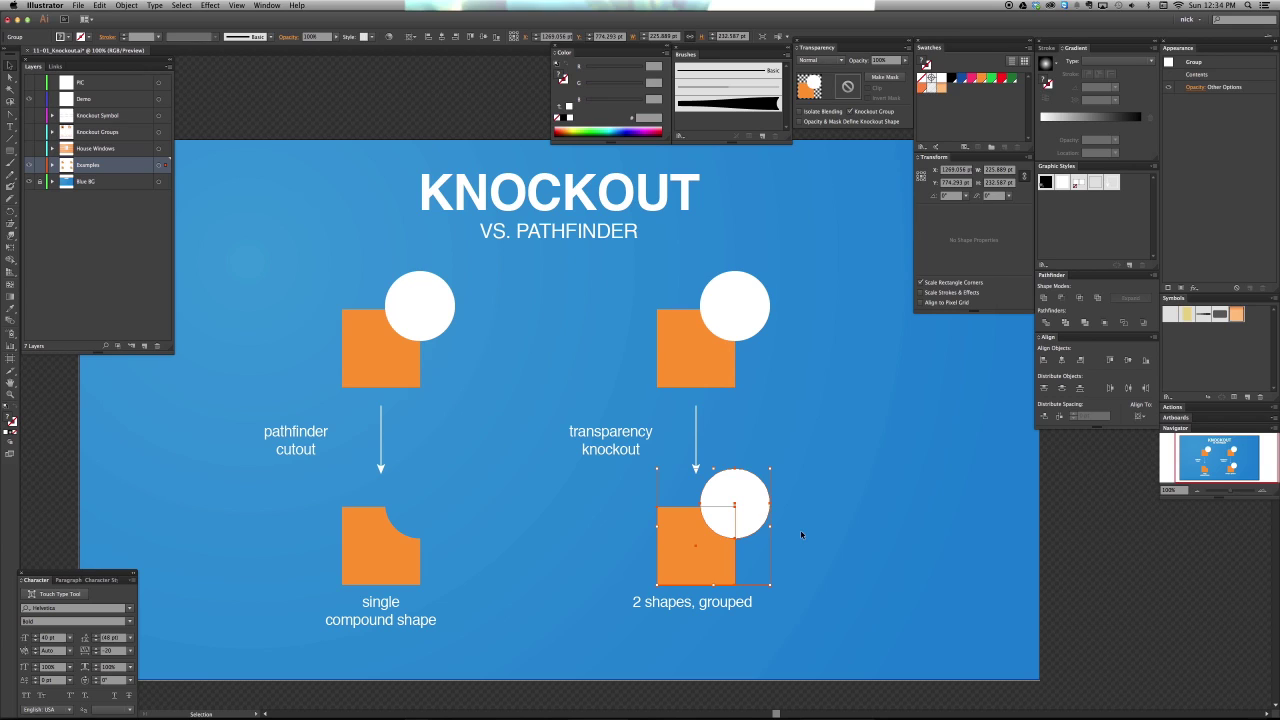
click(797, 520)
key(a)
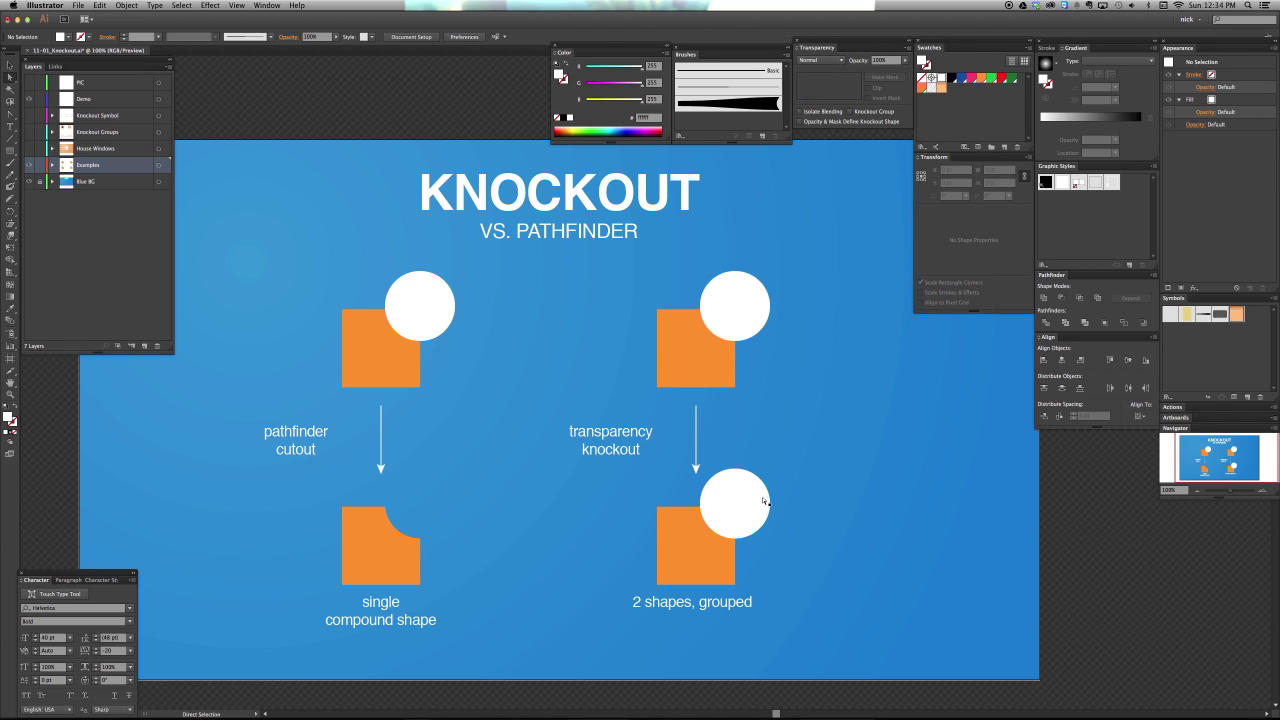
click(755, 498)
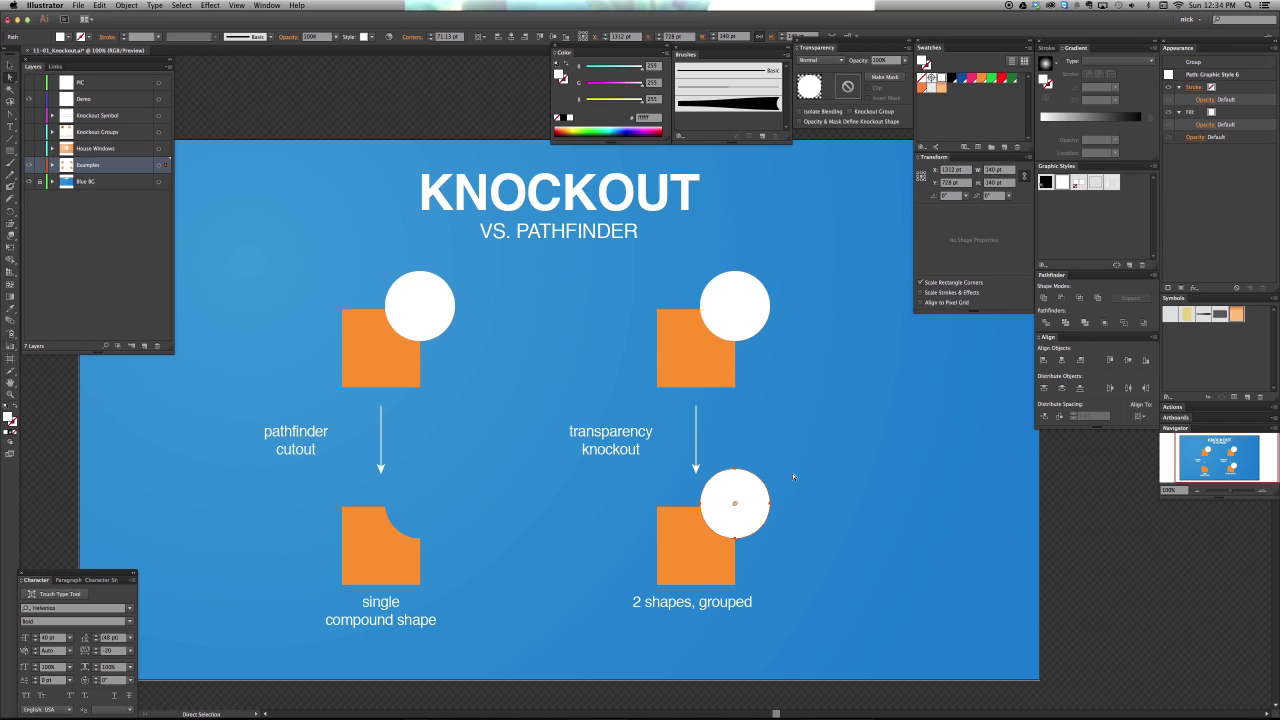
Set the lower-right circle's opacity to 0%.
click(886, 62)
text(0)
key(Return)
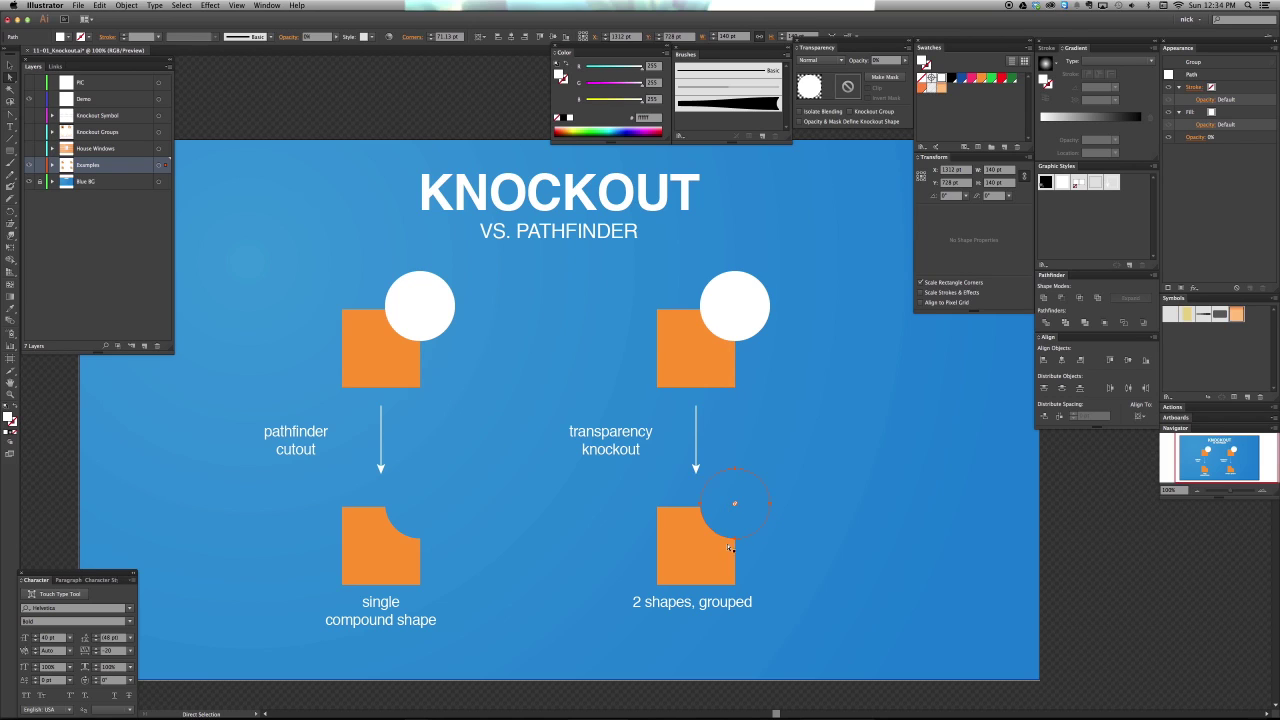
key(super+shift+a)
Check the group's knockout setting and the now-invisible knockout circle.
key(v)
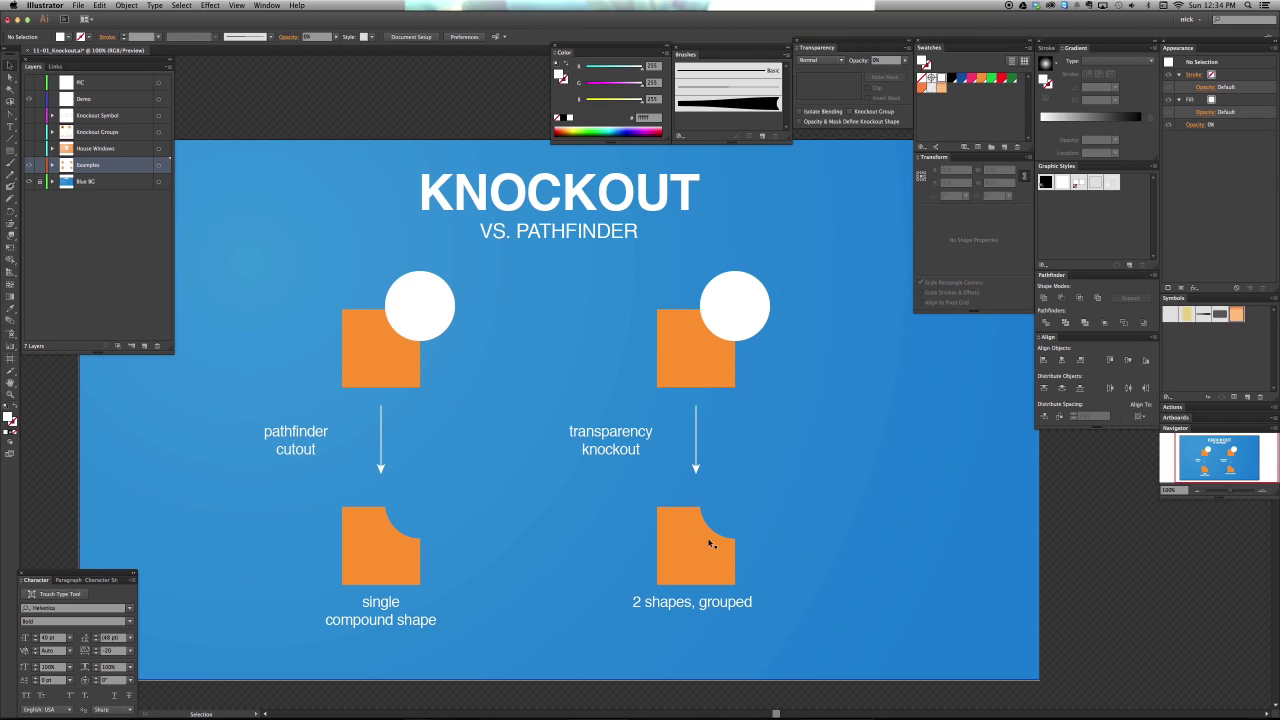
click(701, 572)
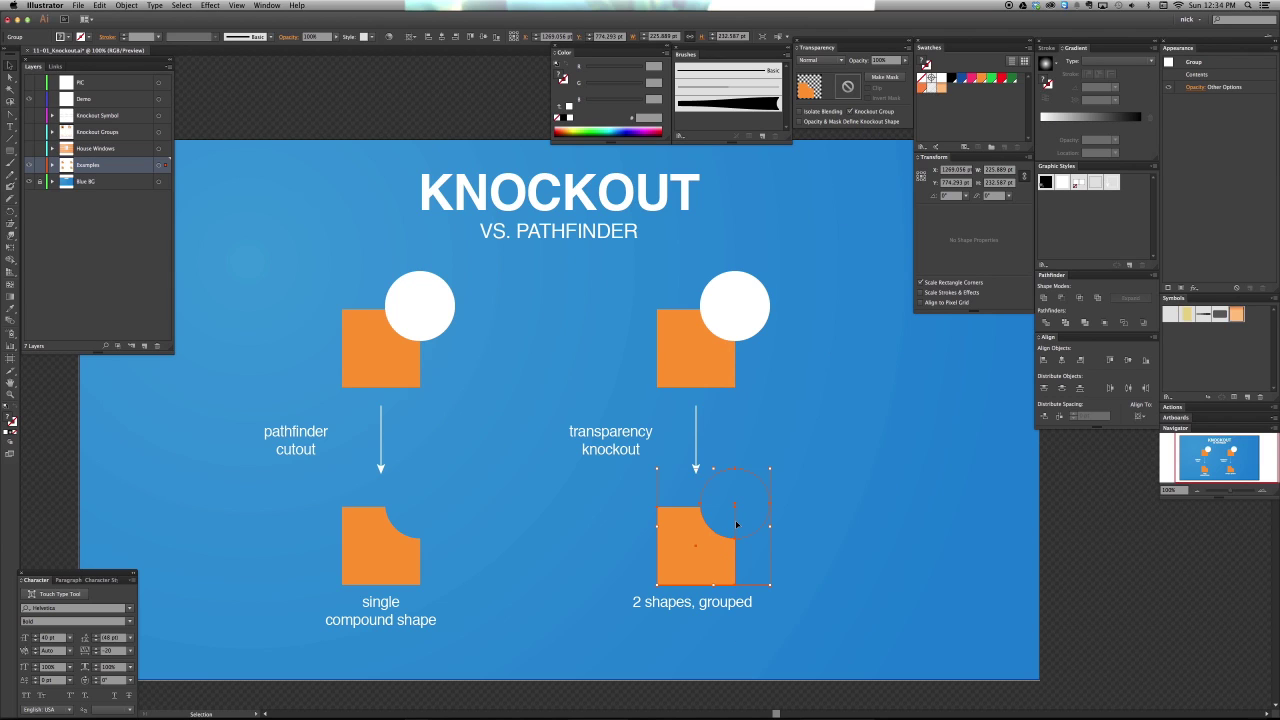
click(834, 583)
key(a)
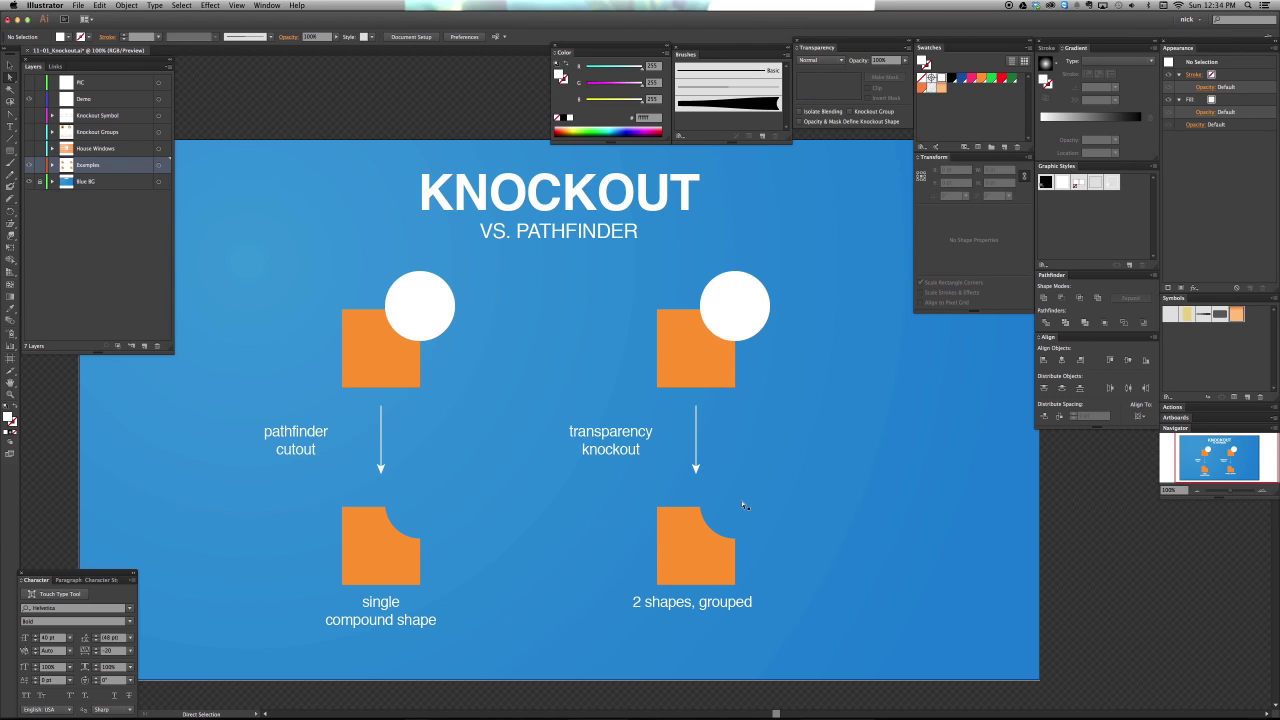
click(736, 506)
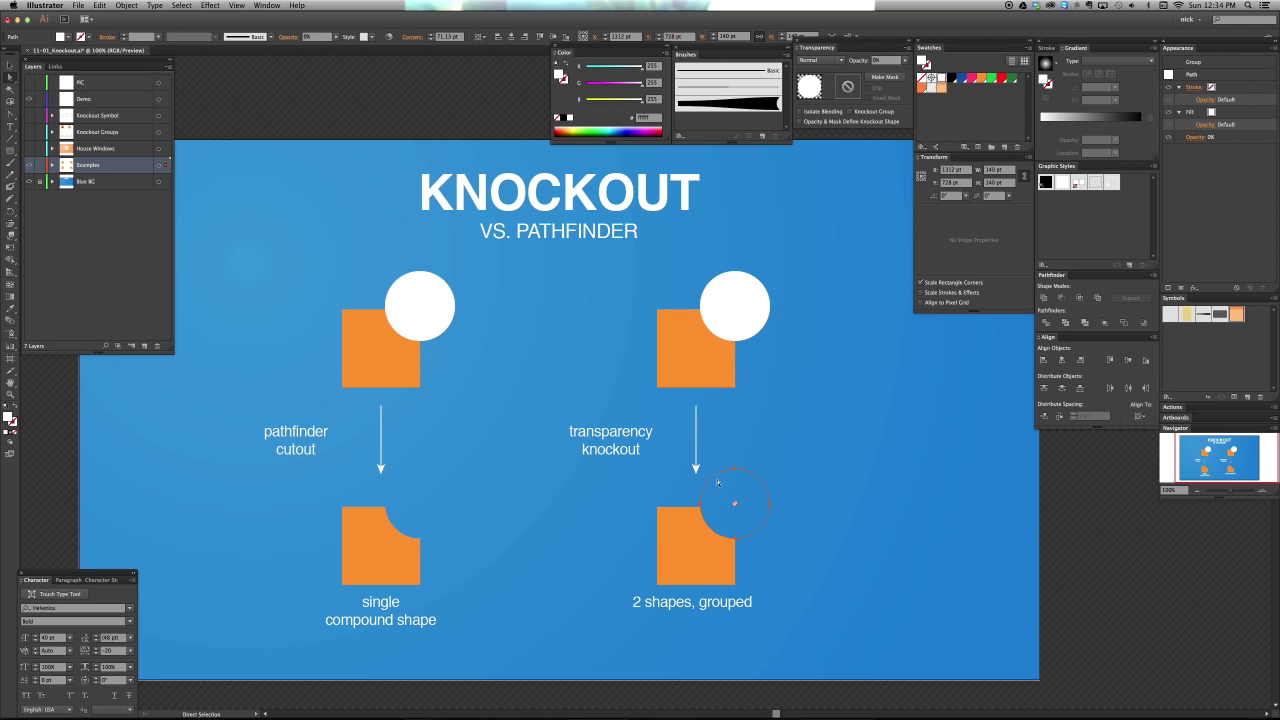
click(800, 564)
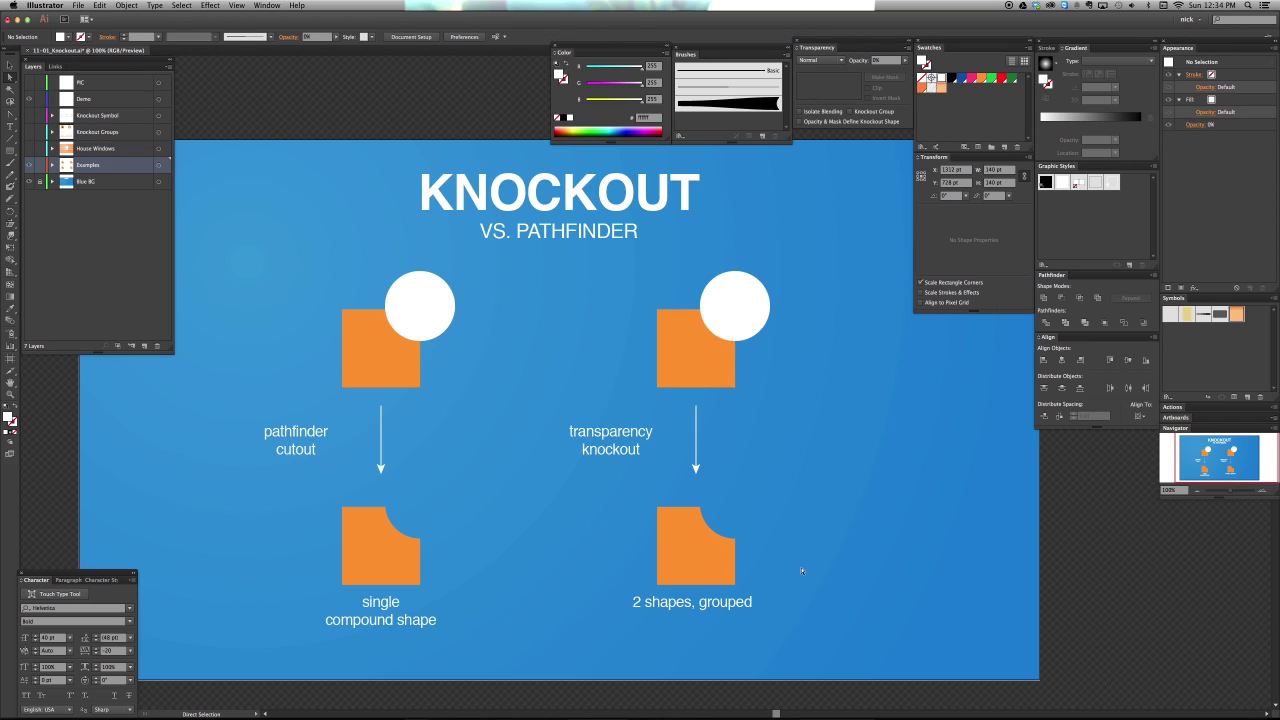
key(v)
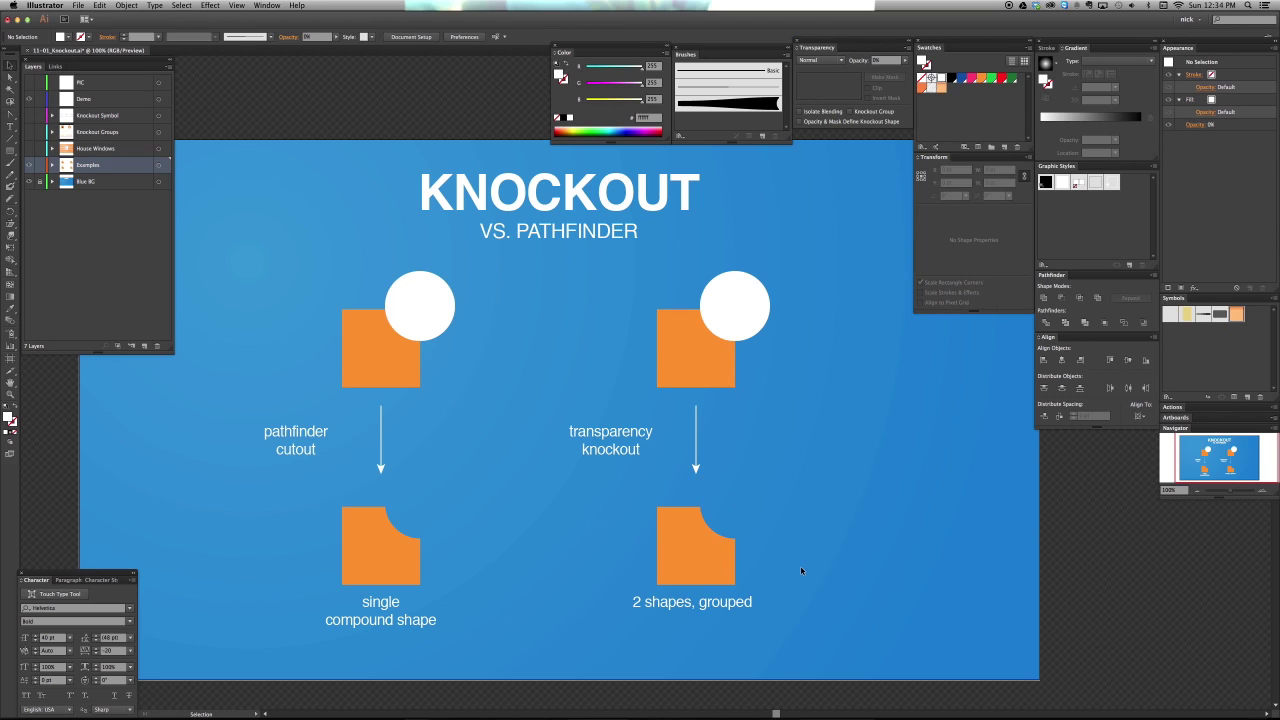
Give the hidden knockout circle 30% opacity.
key(a)
click(750, 527)
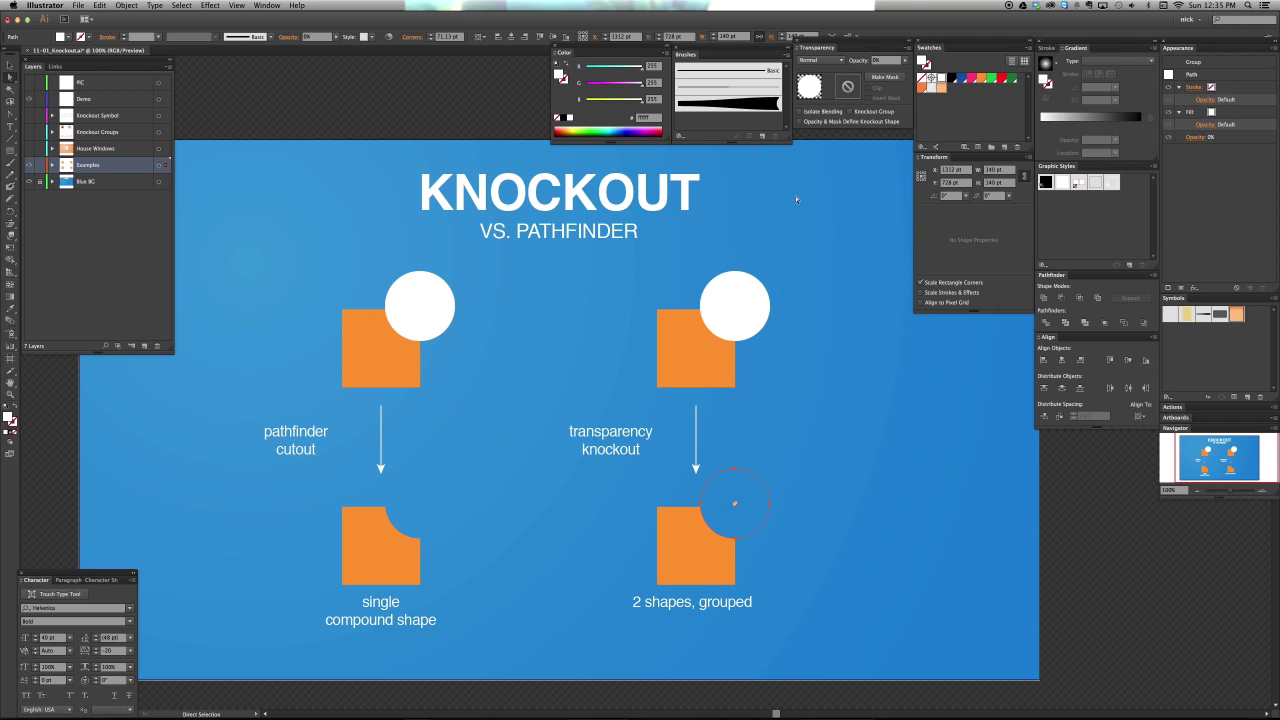
click(885, 61)
text(30)
key(Return)
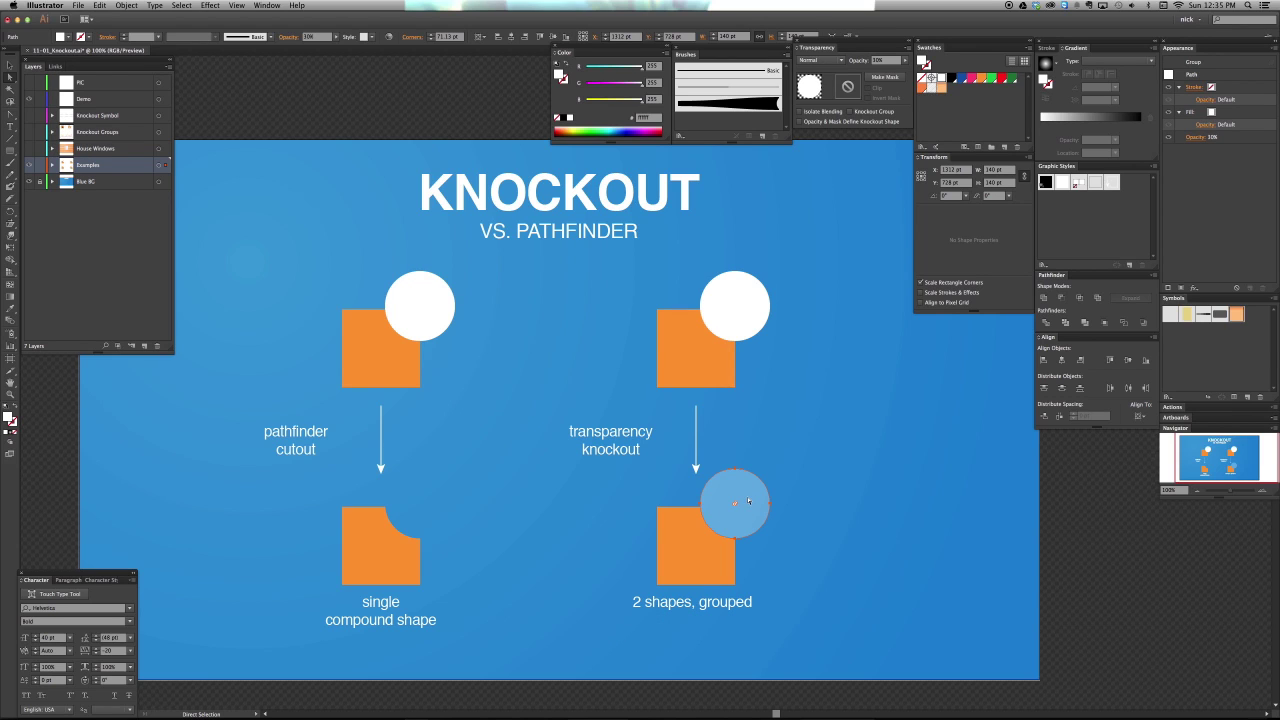
click(862, 518)
Draw a small black test square beside the circle, undoing its last move.
key(m)
drag(850, 503, 765, 539)
click(855, 549)
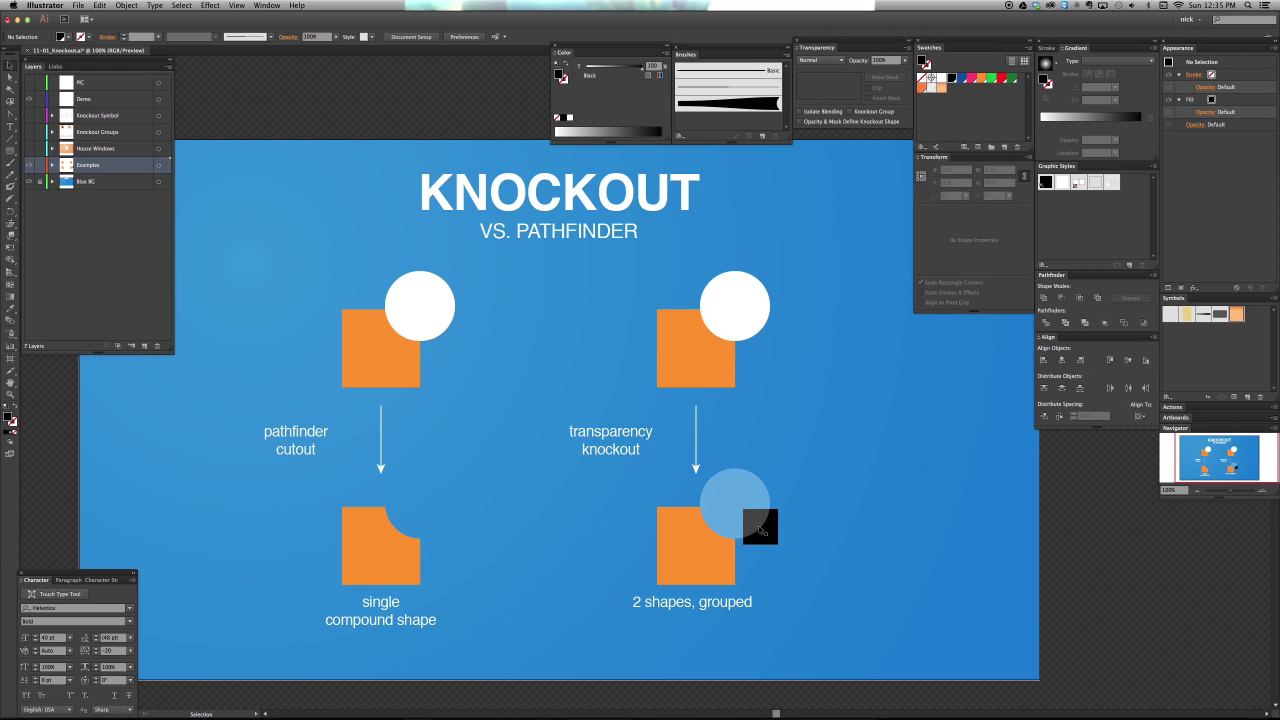
key(a)
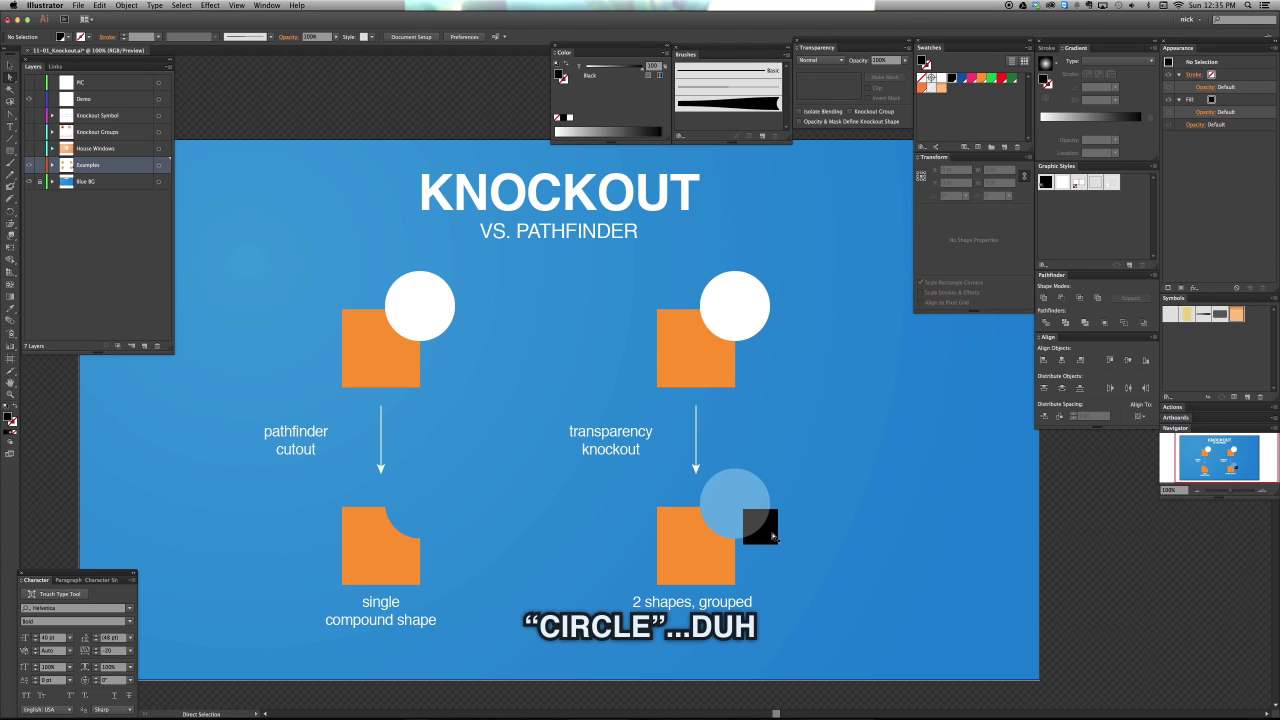
key(v)
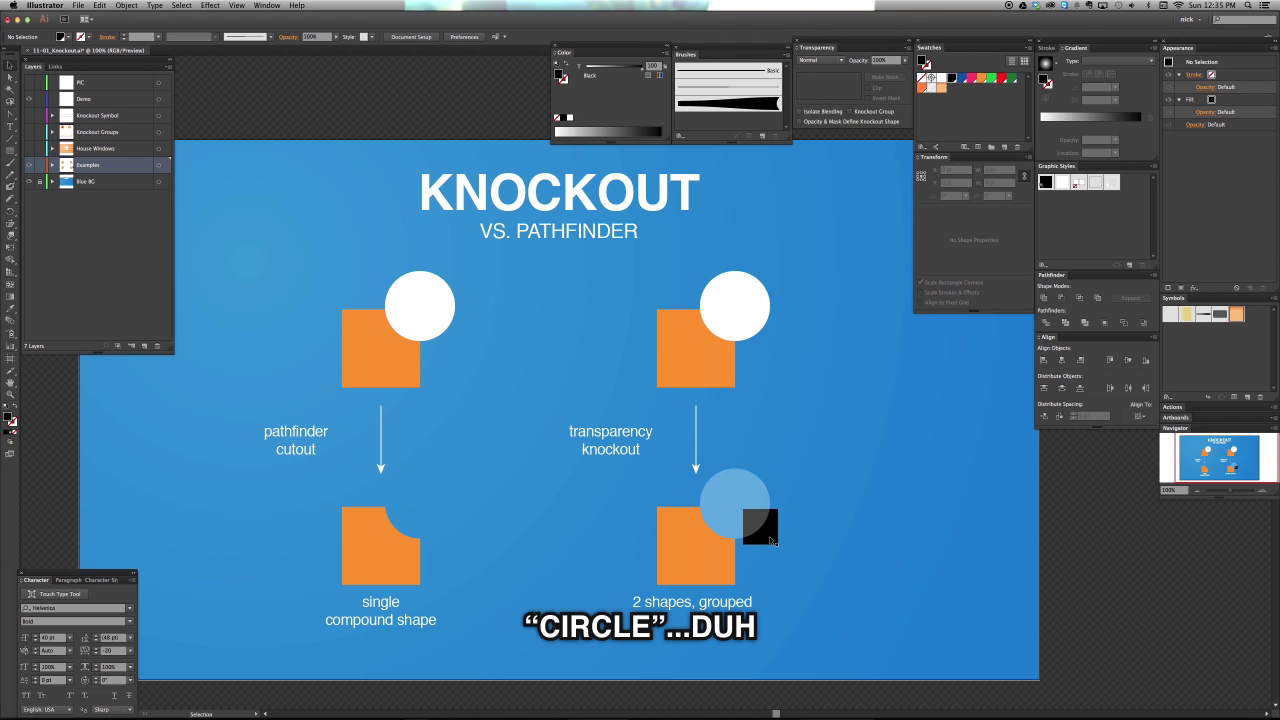
key(super+z)
click(734, 514)
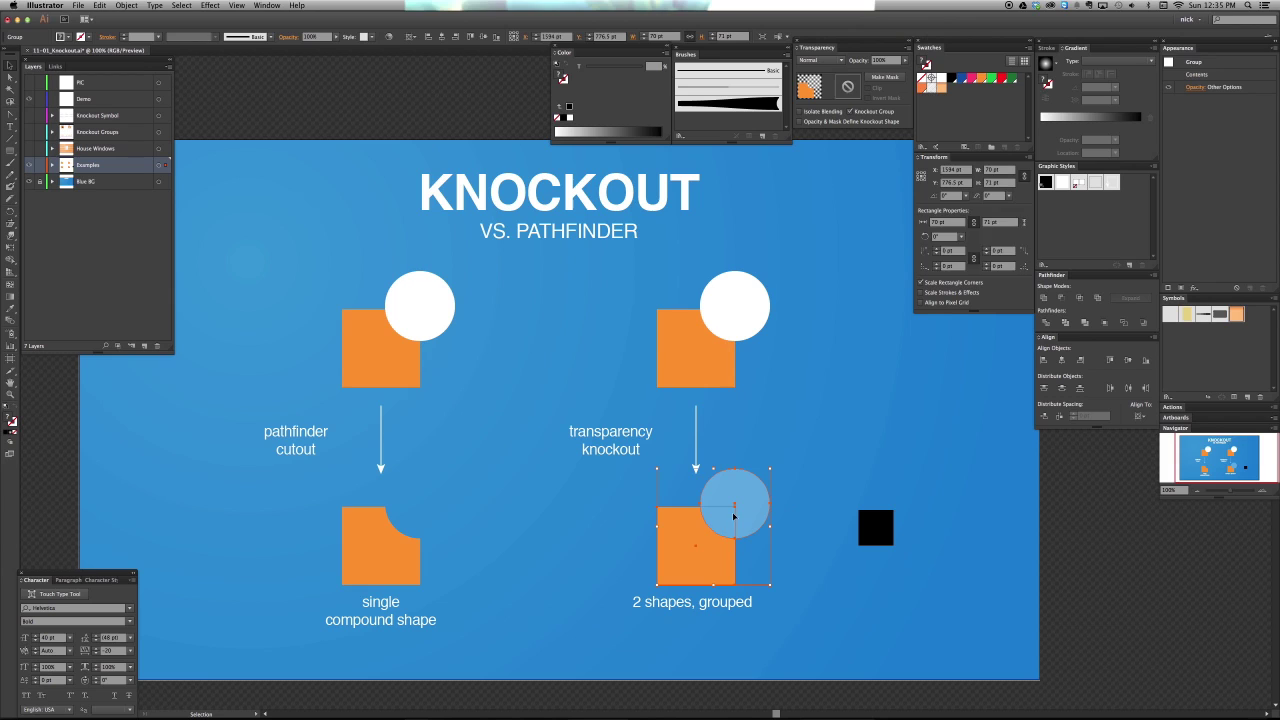
key(super+shift+a)
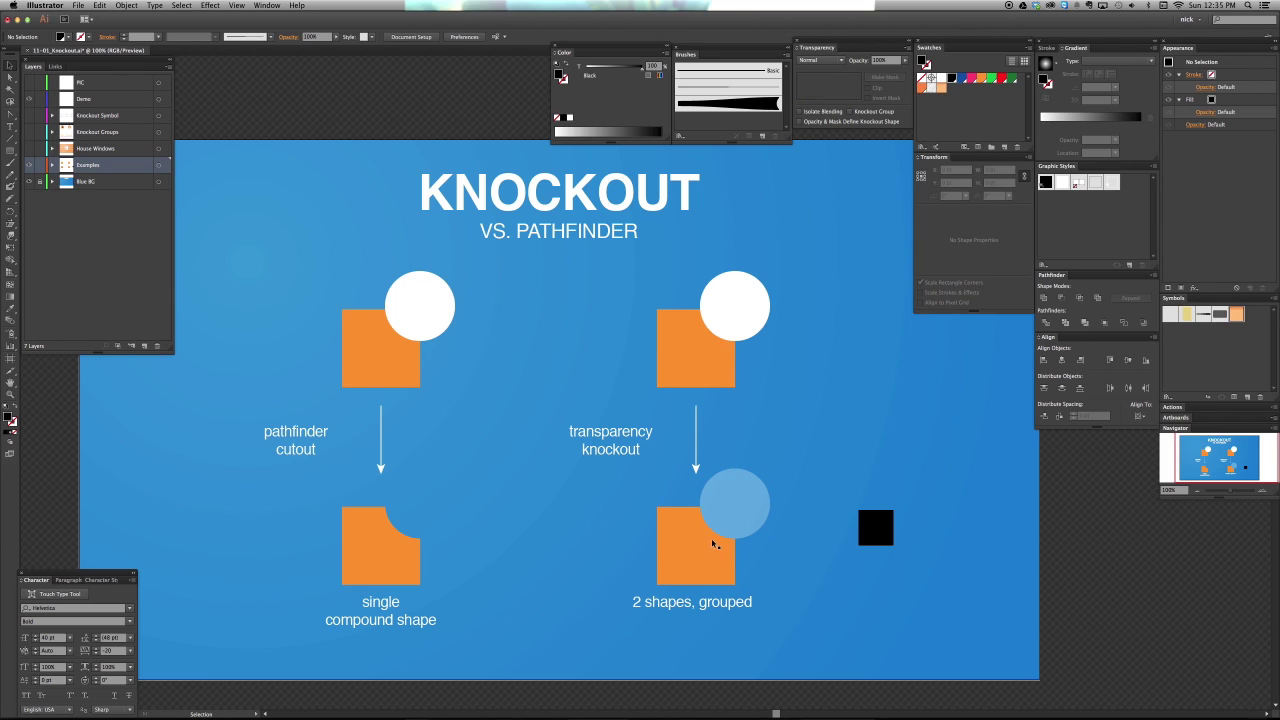
Check the semi-transparent circle, then delete the stray black test square.
key(a)
click(736, 508)
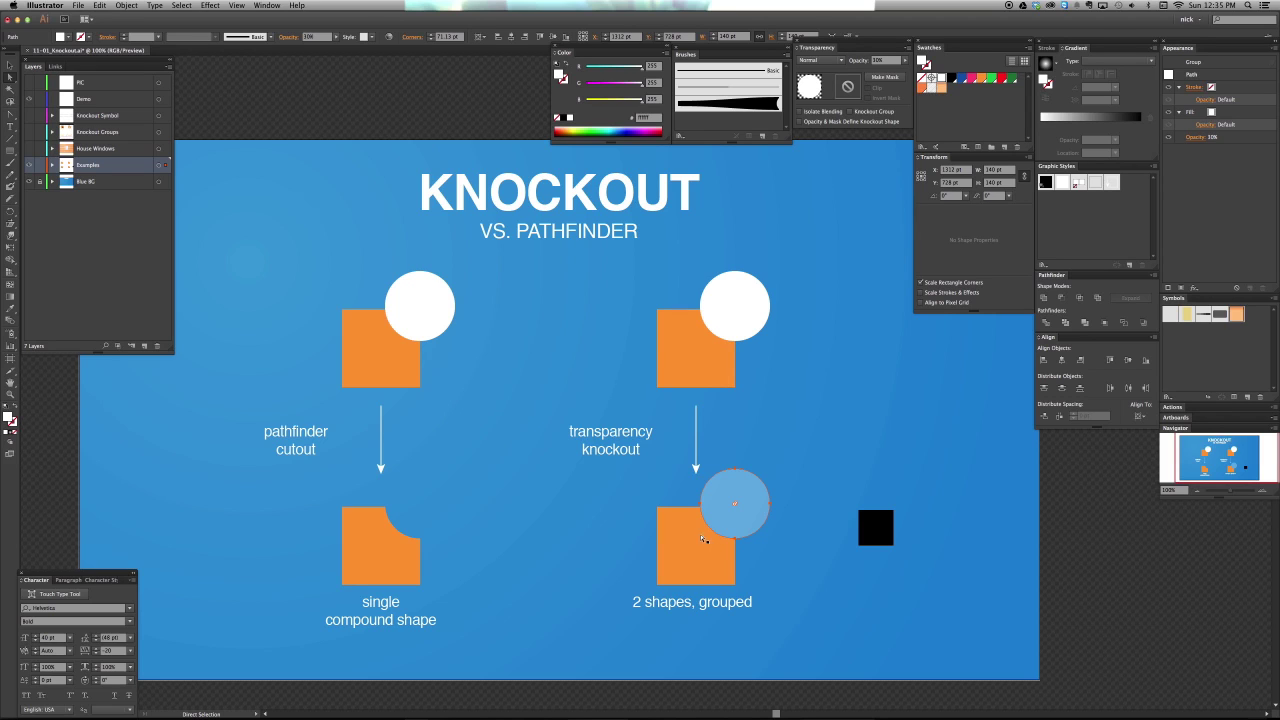
key(v)
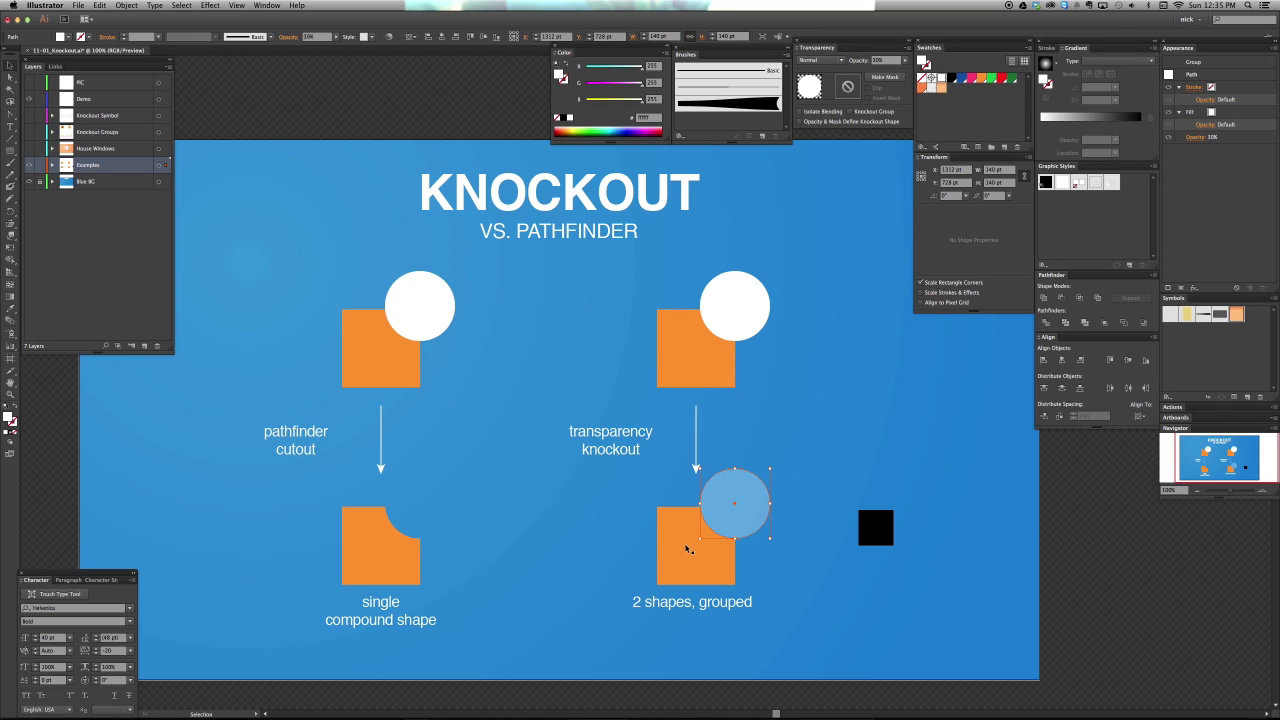
key(a)
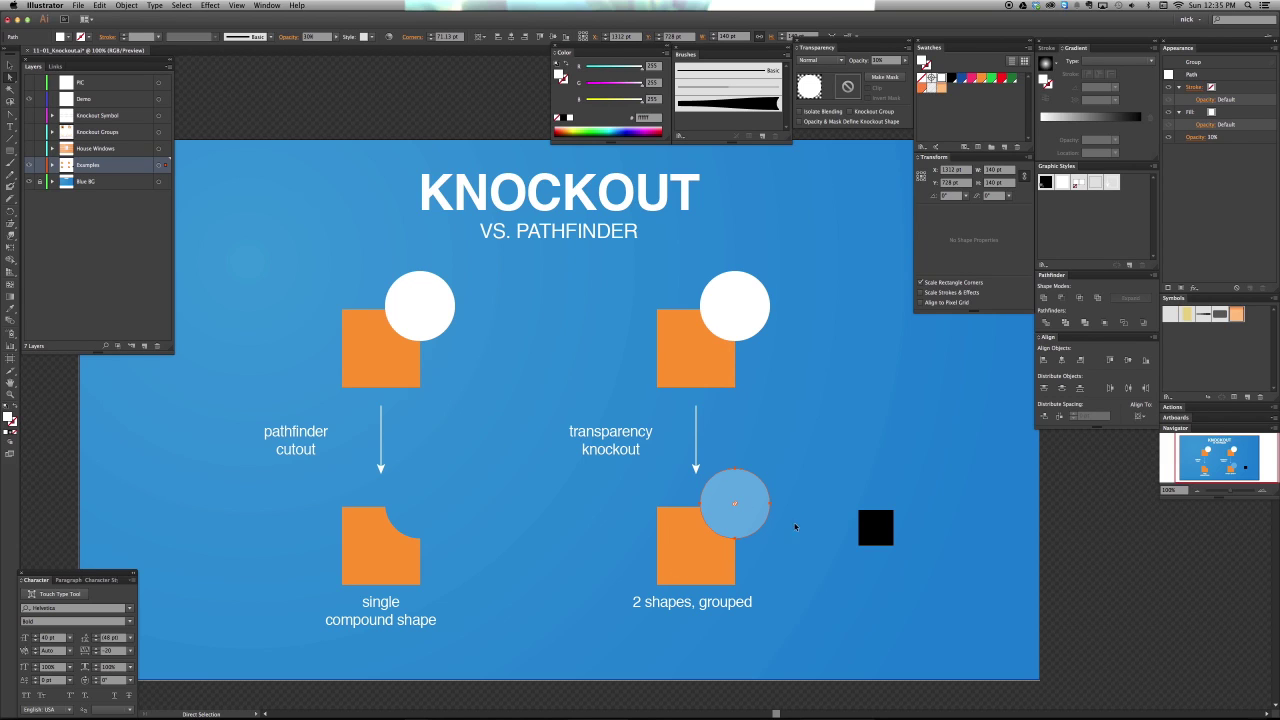
click(880, 530)
key(Delete)
key(v)
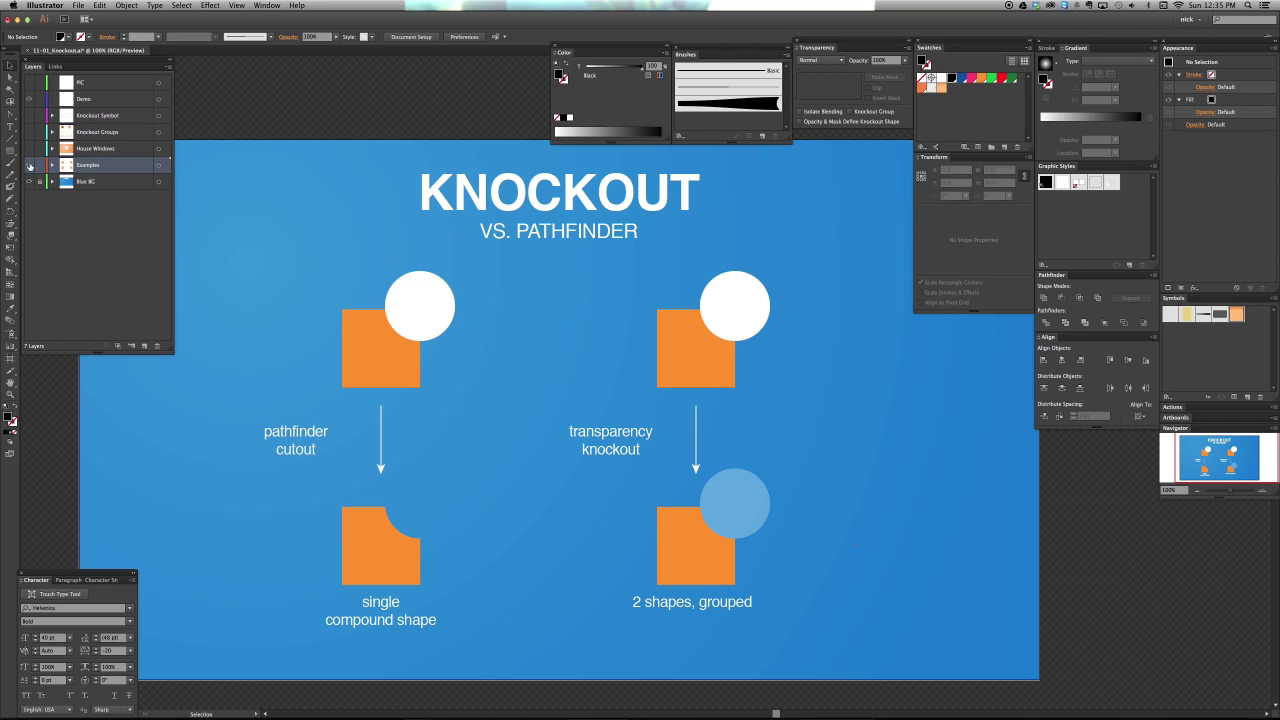
Hide the Examples layer, show House Windows, and make the house group a knockout group.
click(29, 165)
click(29, 148)
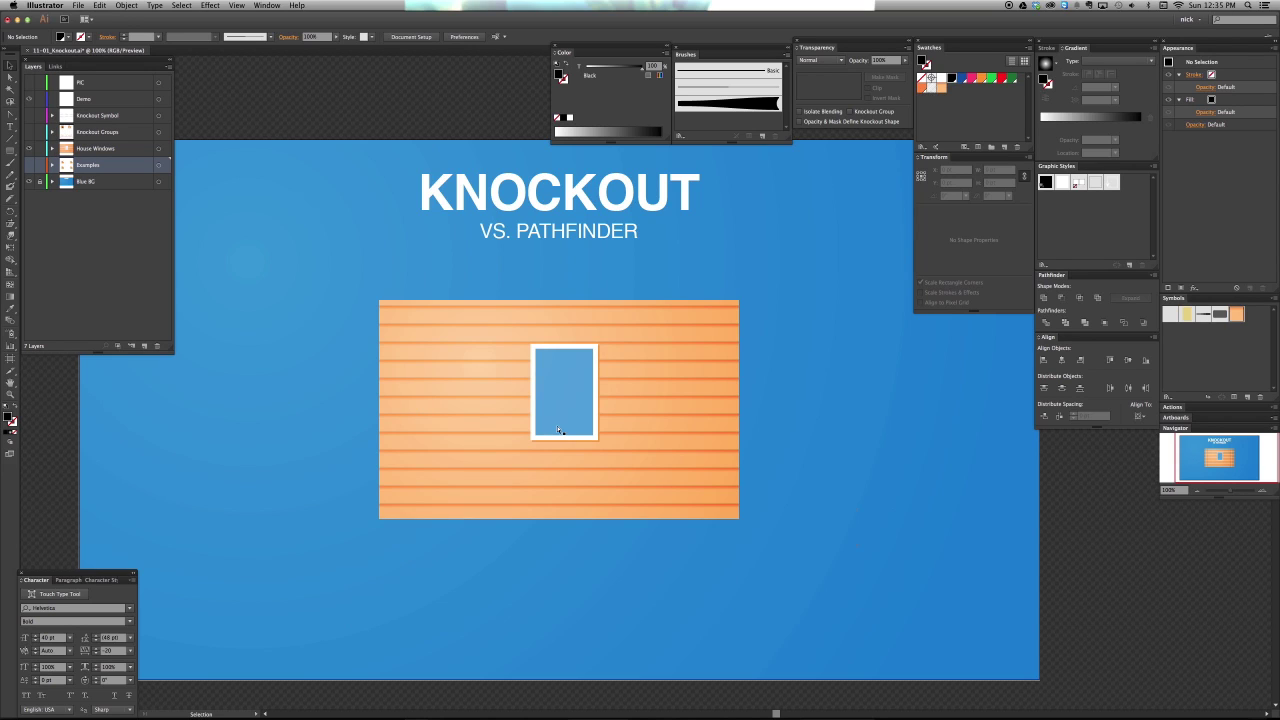
key(a)
click(578, 383)
key(v)
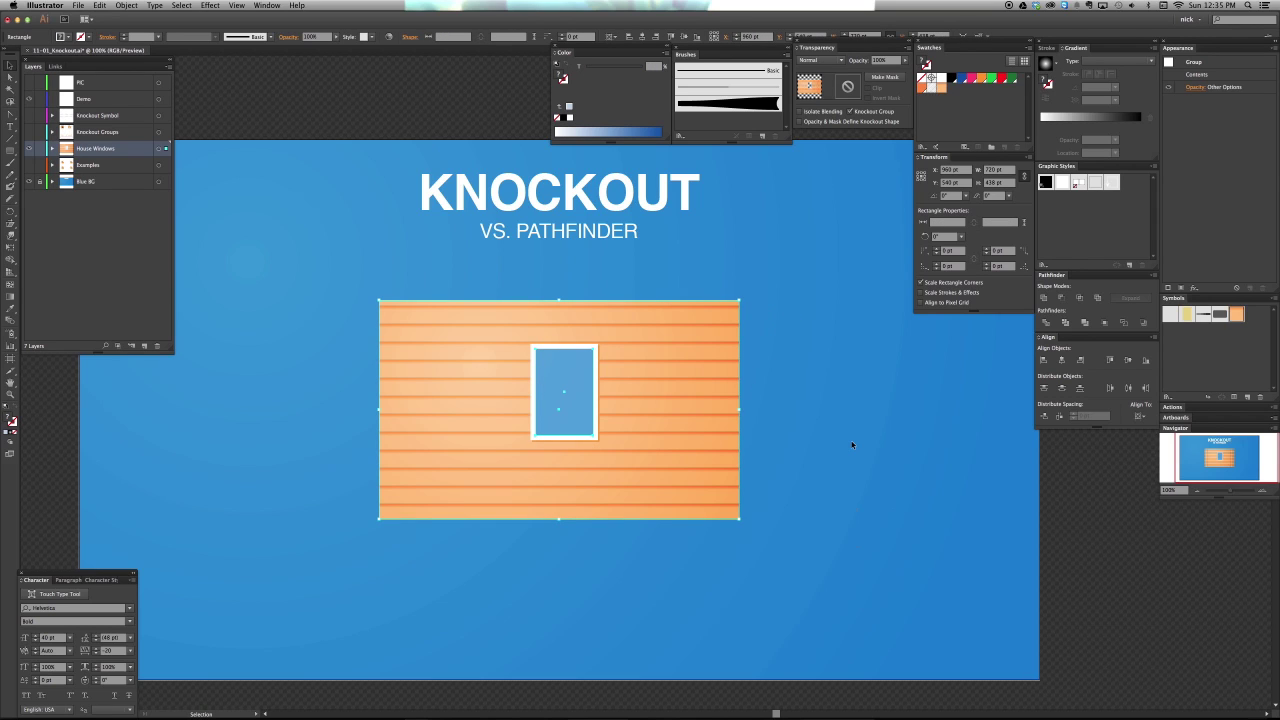
click(850, 112)
Inspect the house group's contents and opacity settings in the Appearance panel.
click(1212, 74)
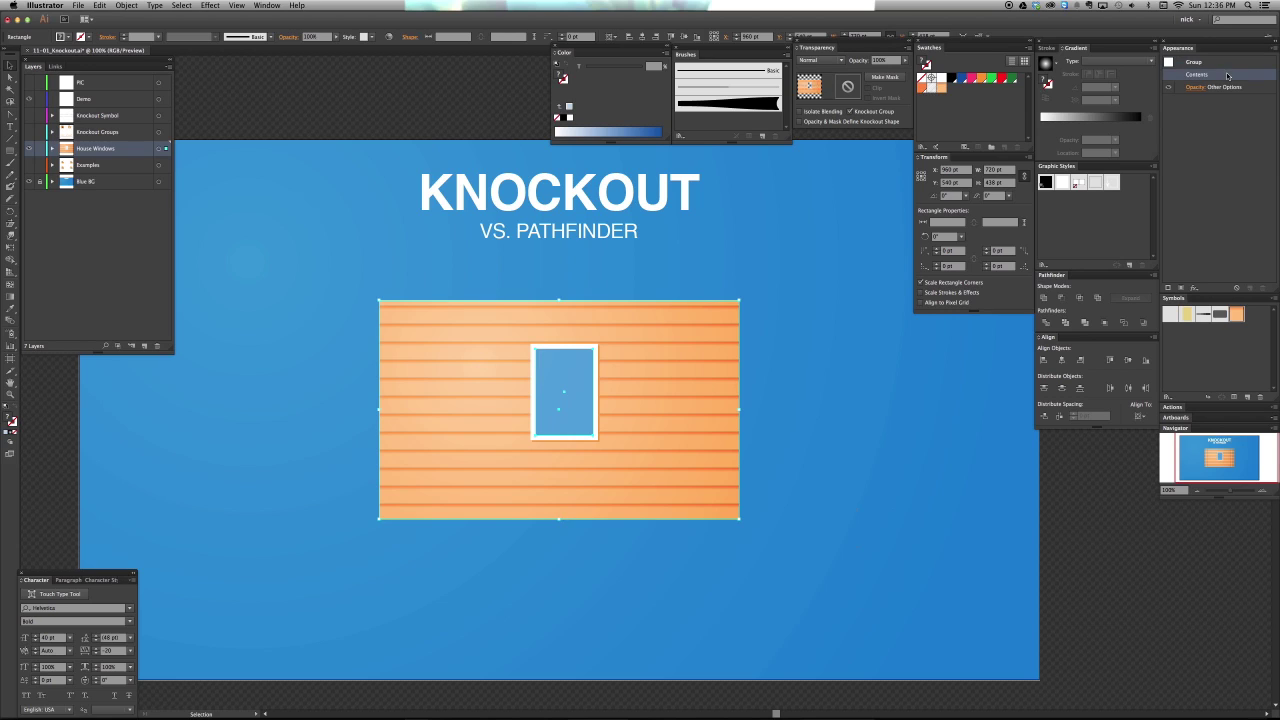
click(1230, 88)
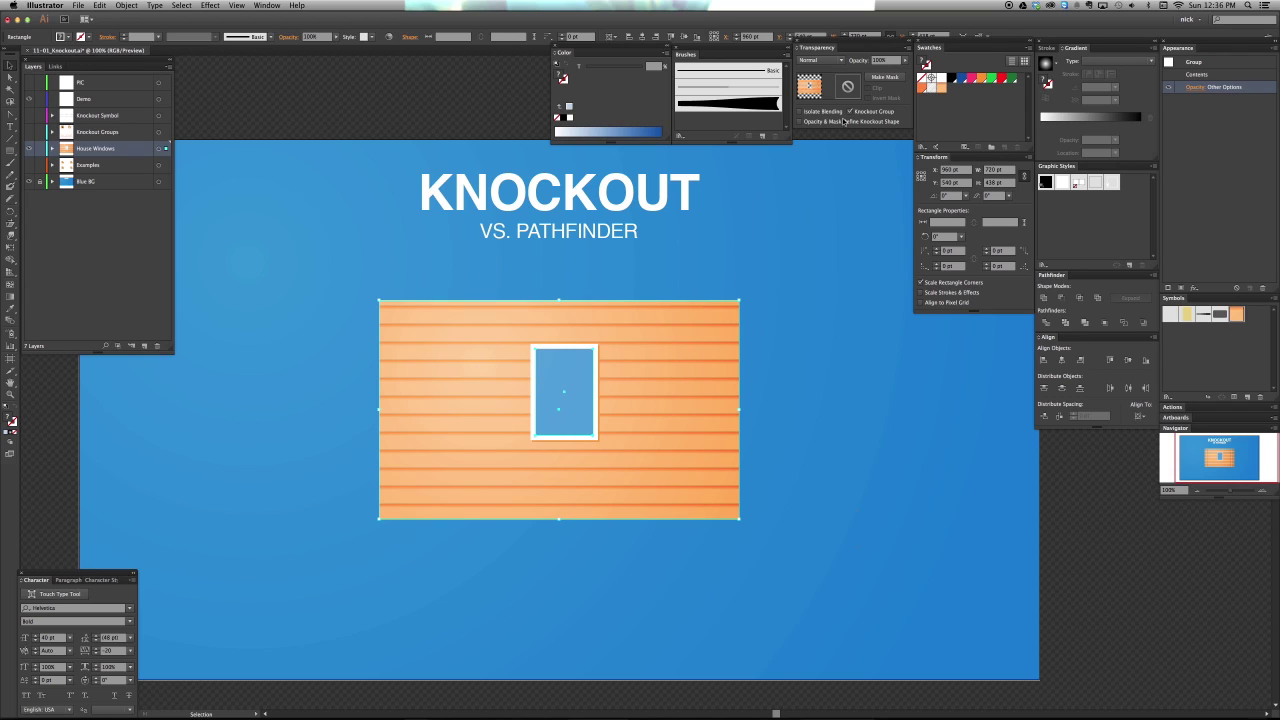
click(853, 408)
key(a)
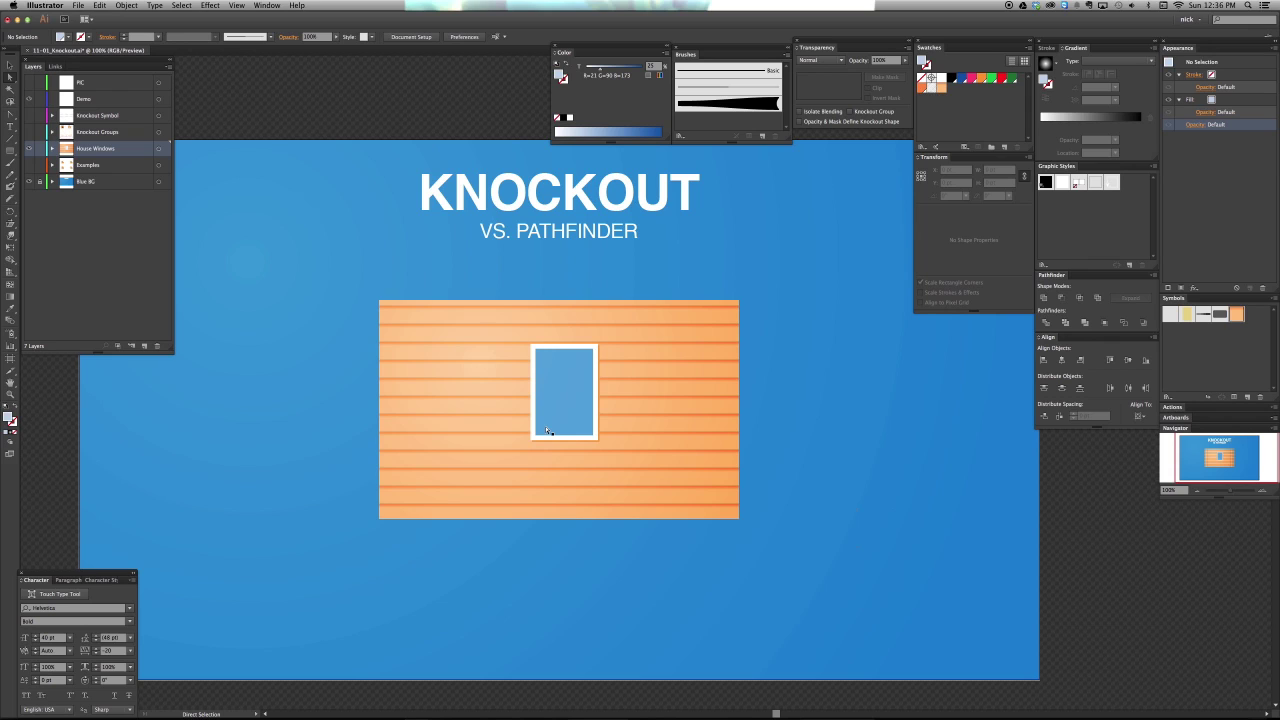
Draw a black rectangle over the house window so it shows only inside the frame, then zoom in.
key(v)
key(m)
drag(820, 424, 876, 480)
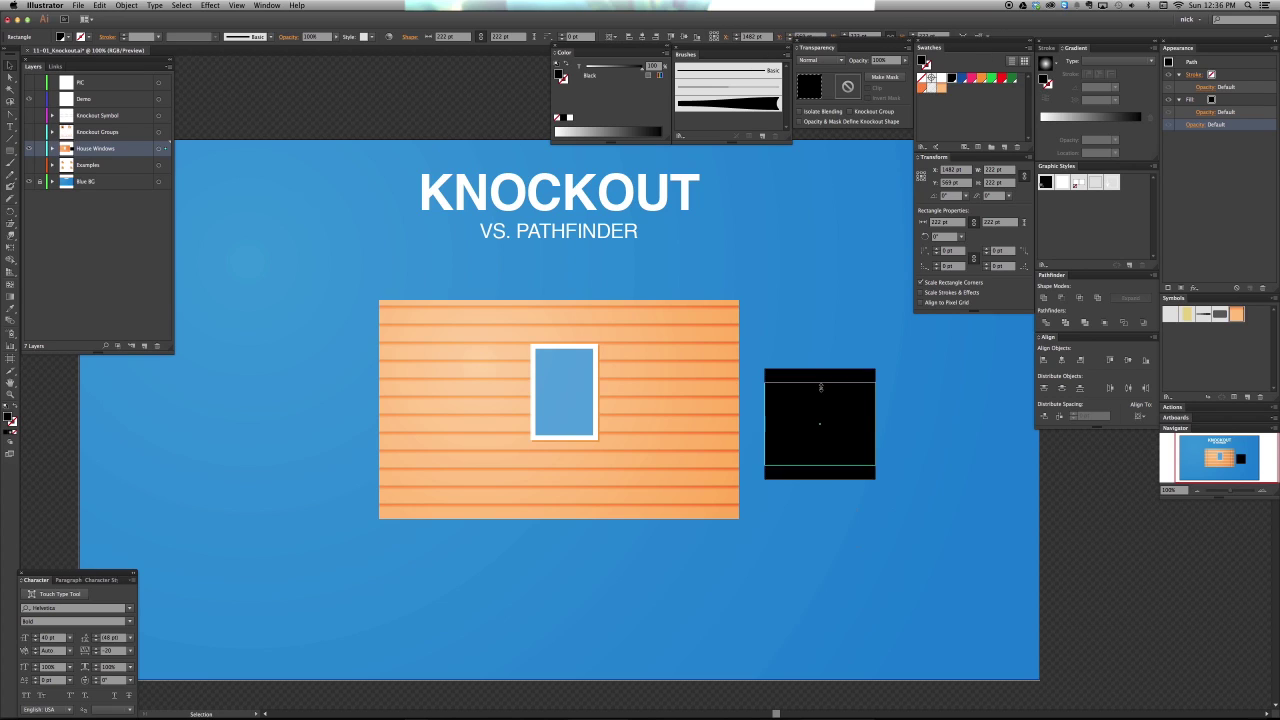
drag(820, 369, 627, 416)
click(892, 436)
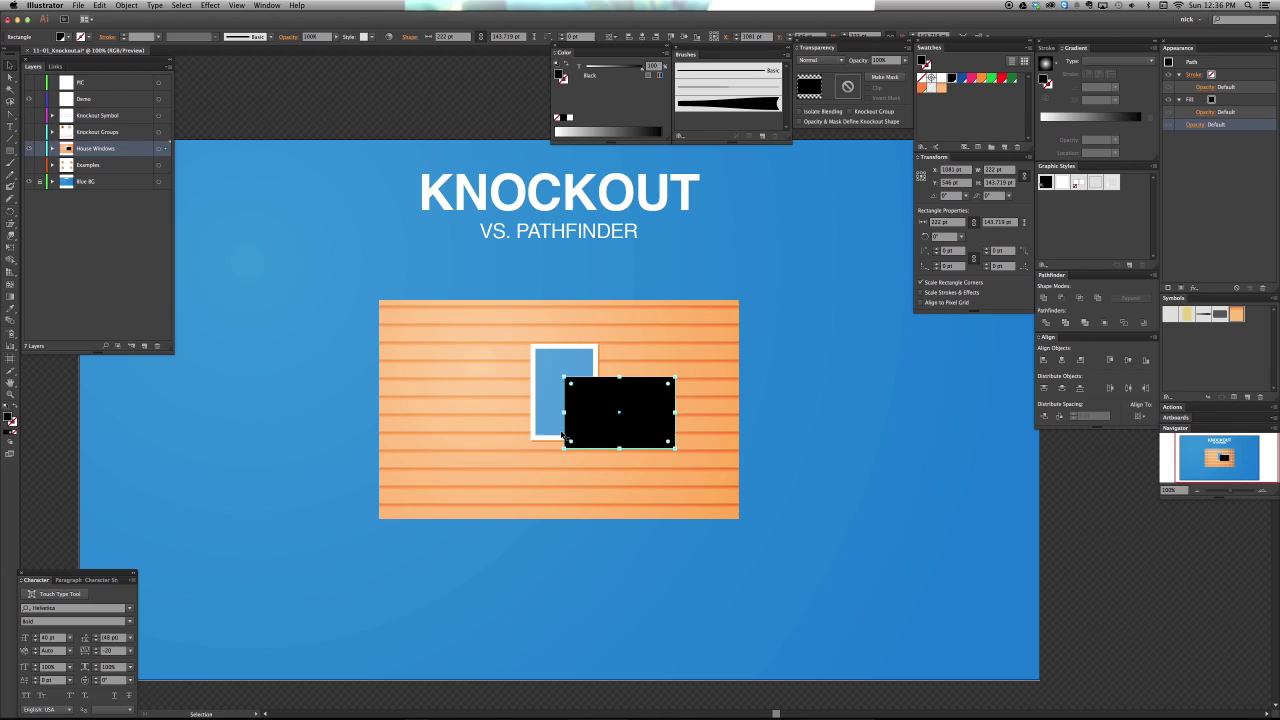
click(811, 457)
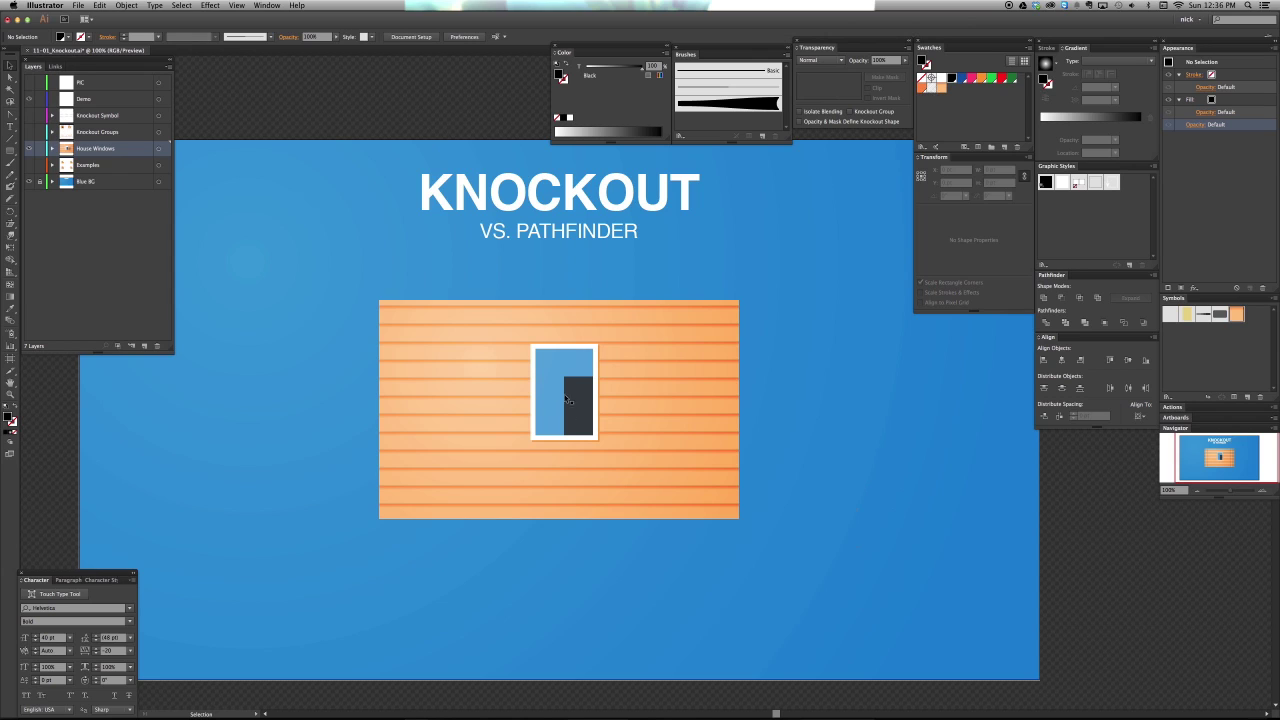
key(super+equal)
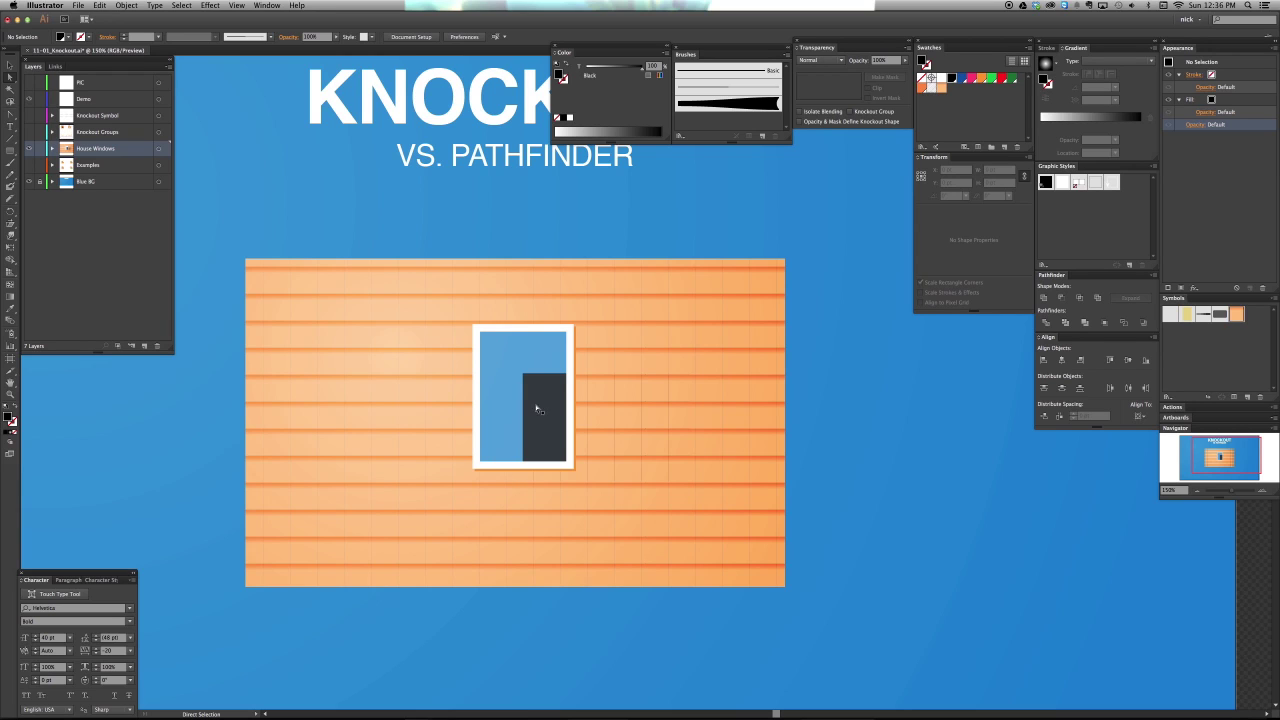
scroll(543, 409, left, 3)
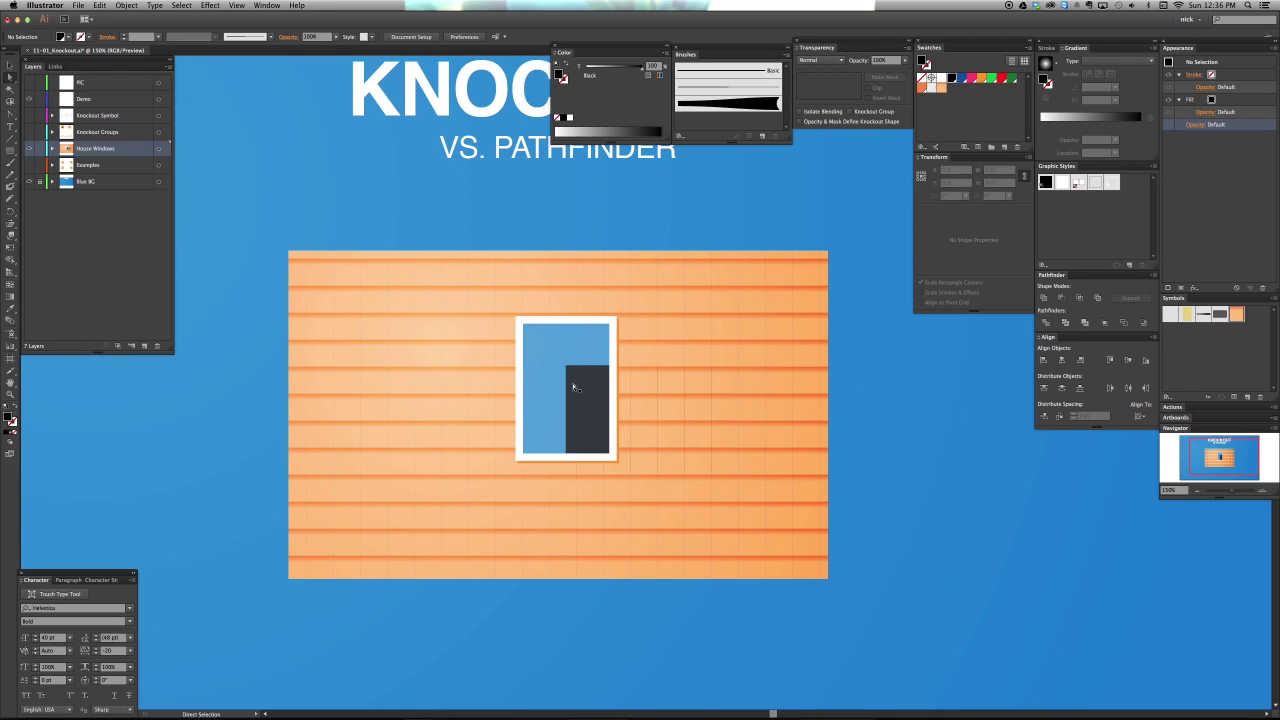
click(587, 396)
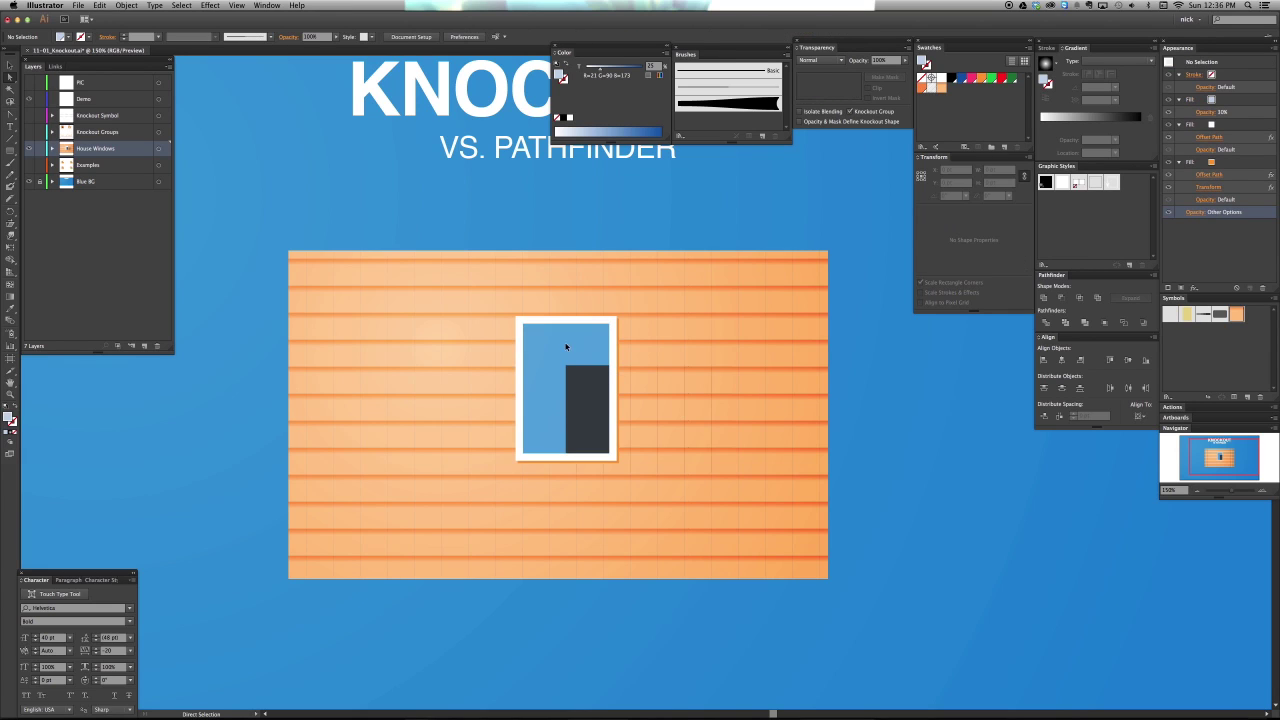
drag(516, 322, 663, 352)
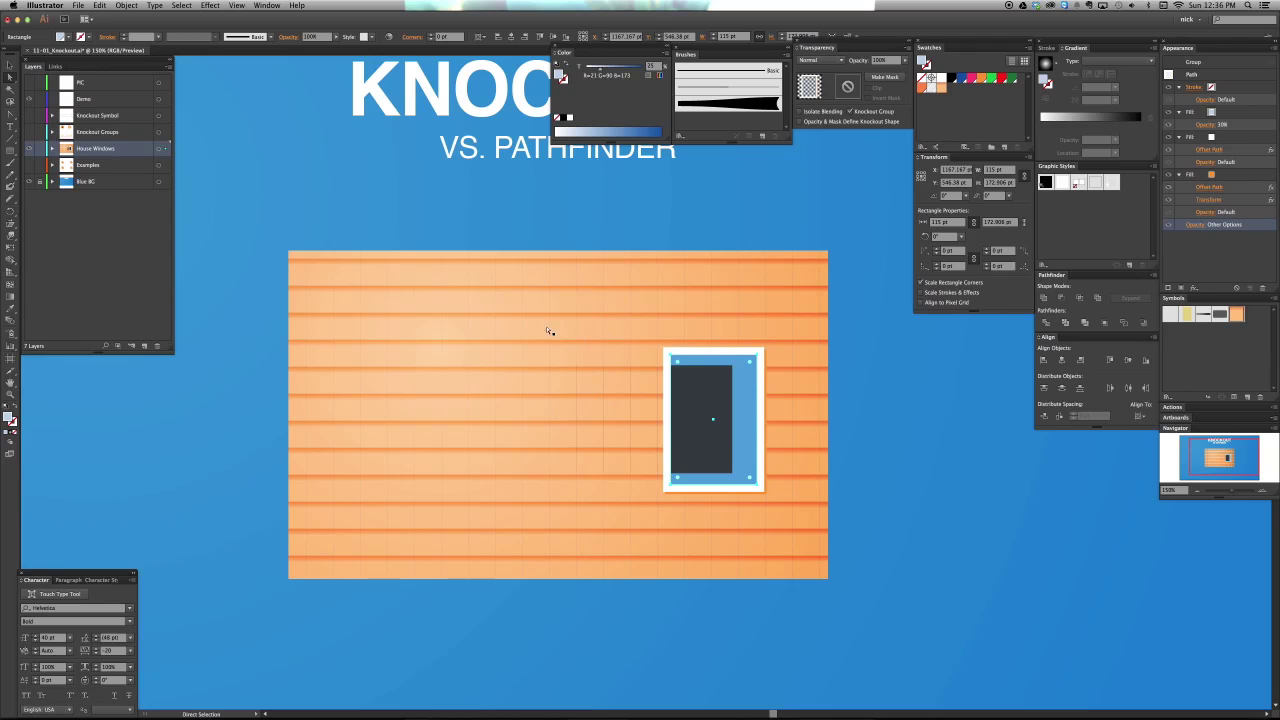
drag(694, 427, 579, 399)
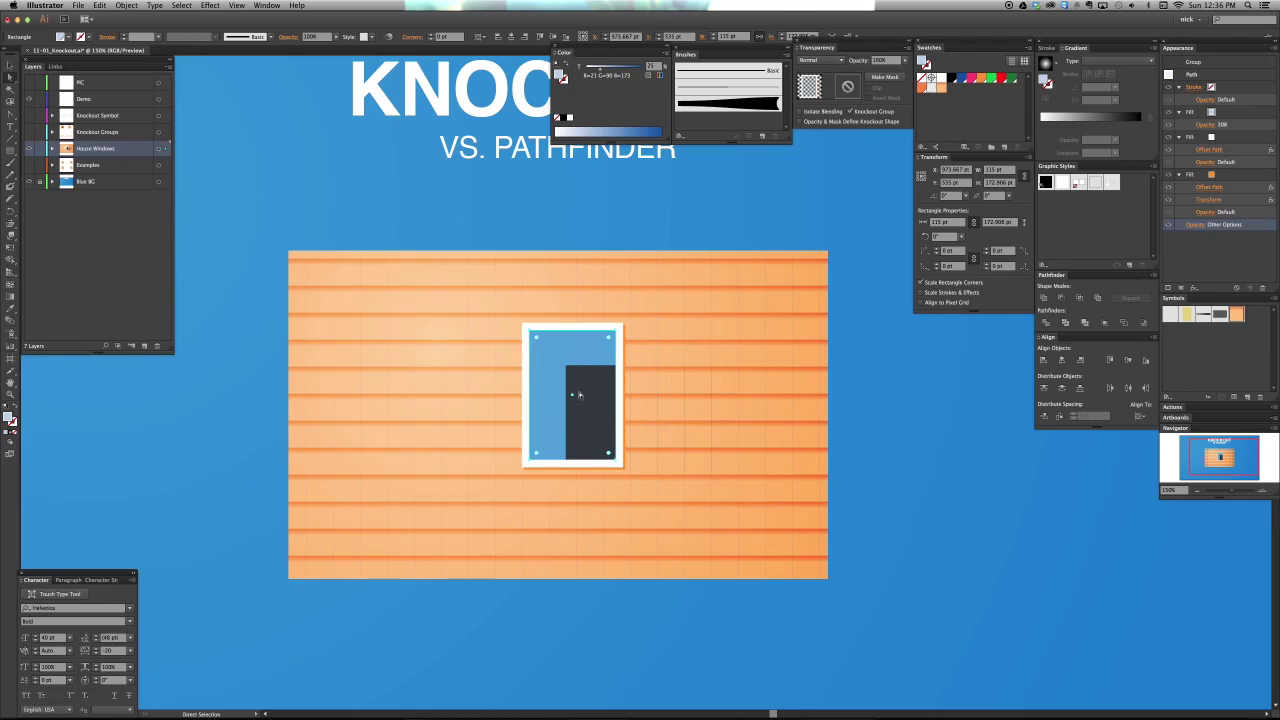
click(790, 452)
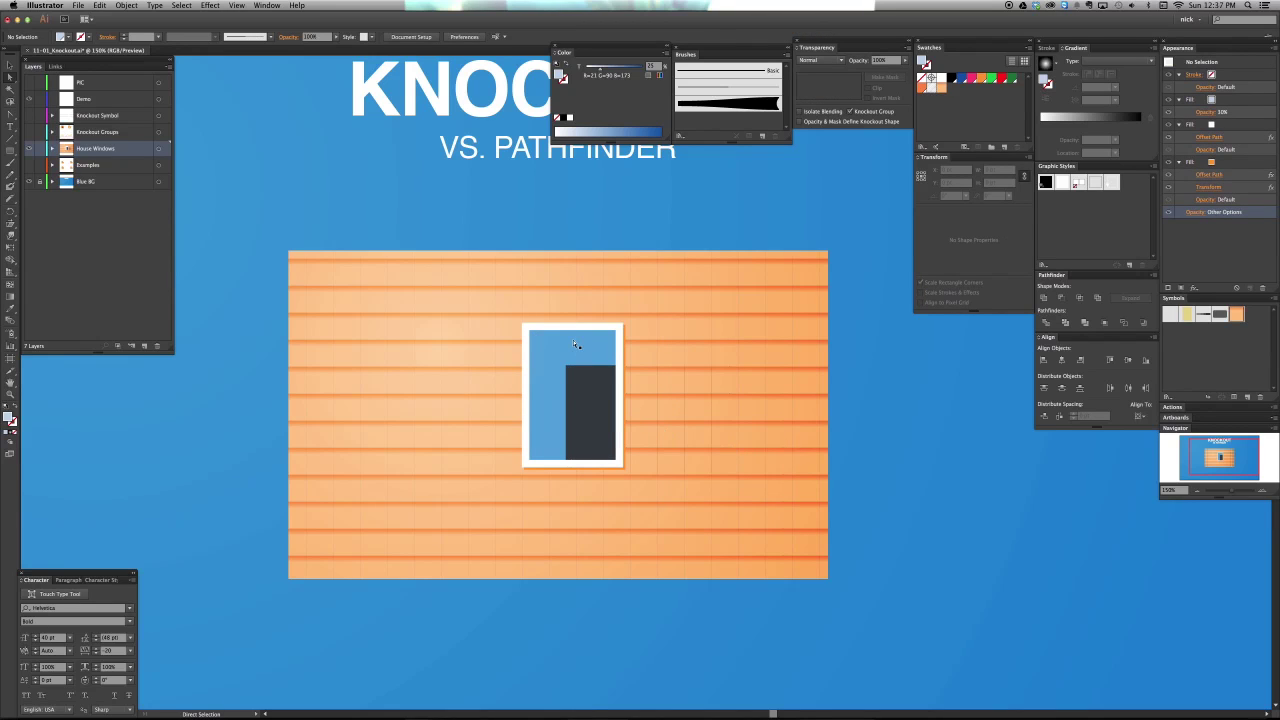
click(603, 347)
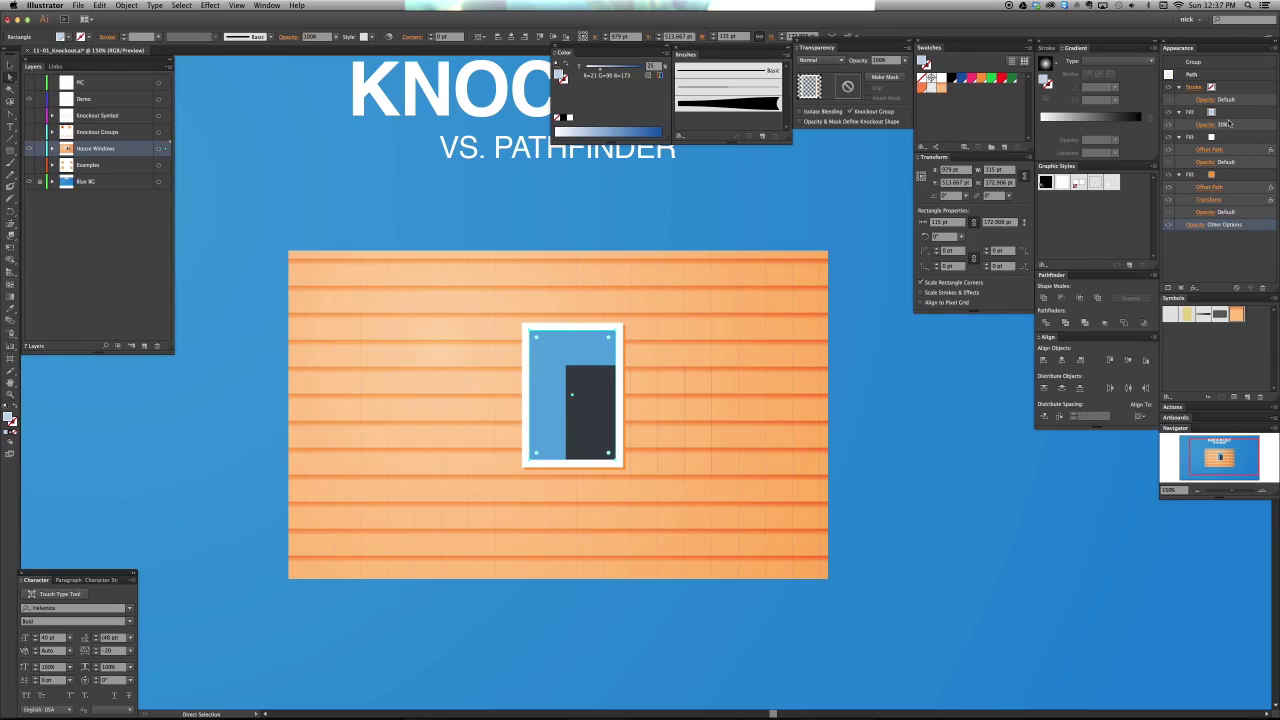
click(1228, 112)
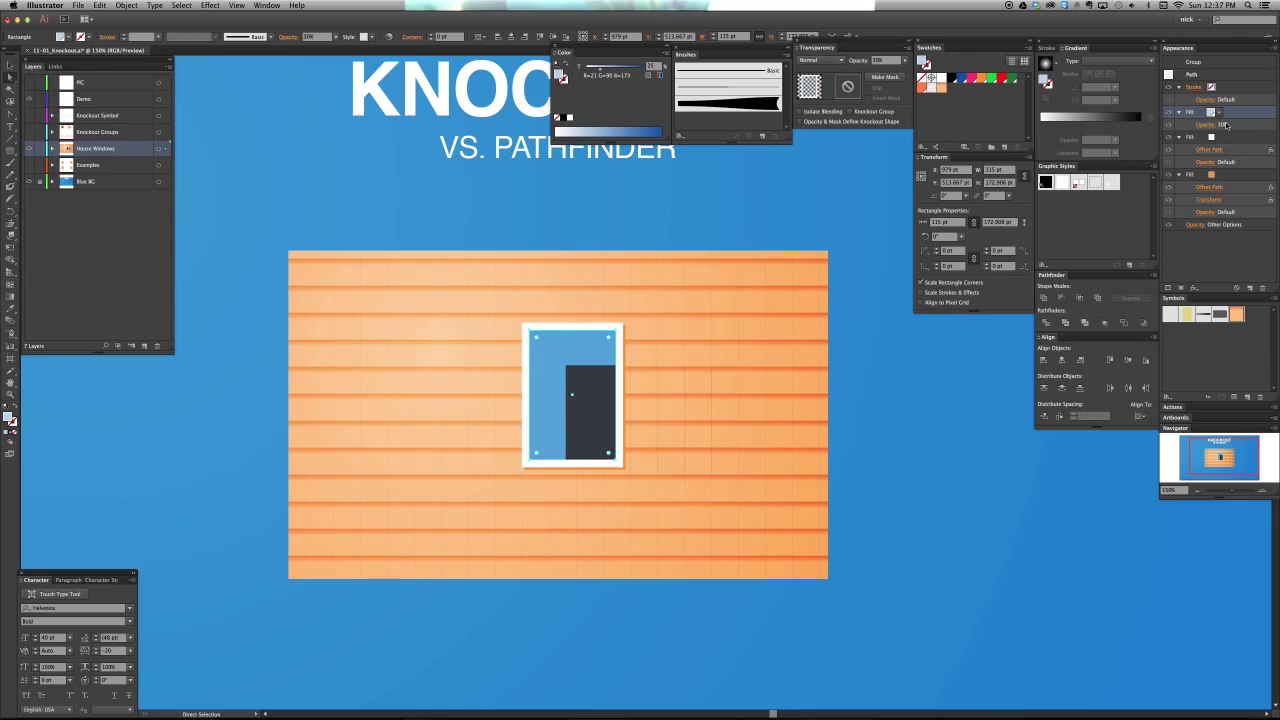
click(1228, 137)
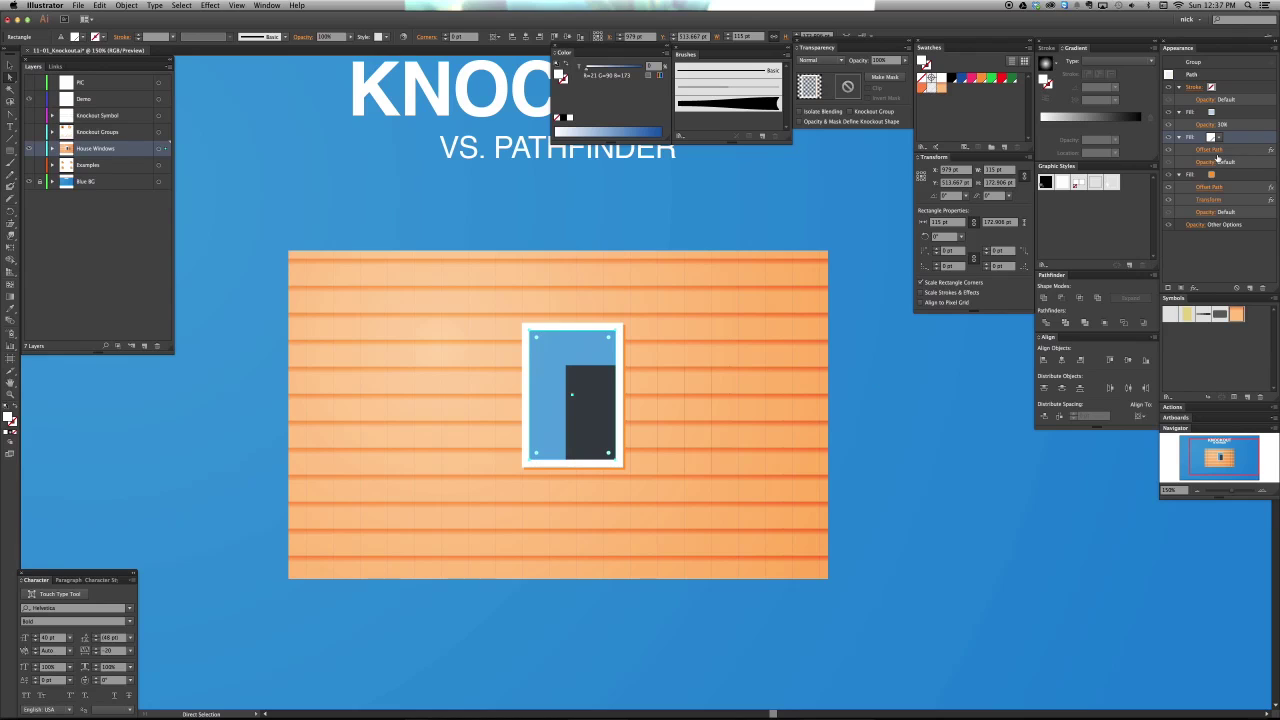
click(1214, 152)
key(Escape)
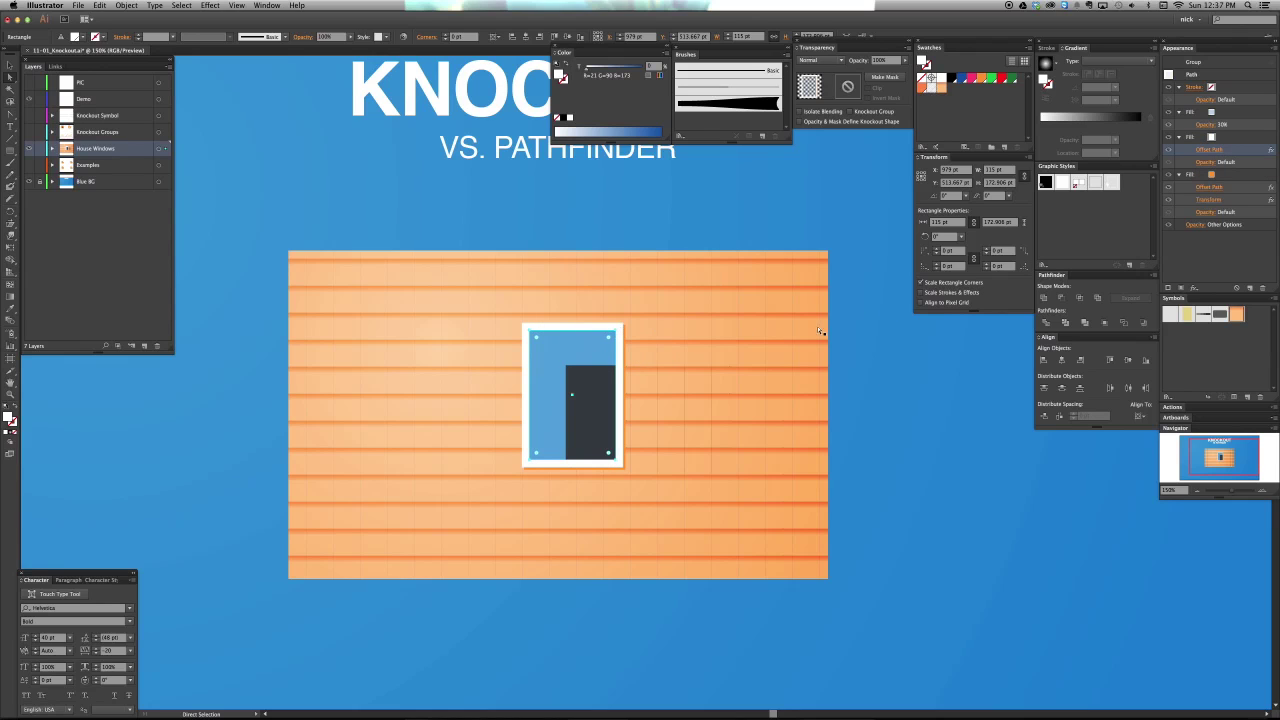
click(1235, 175)
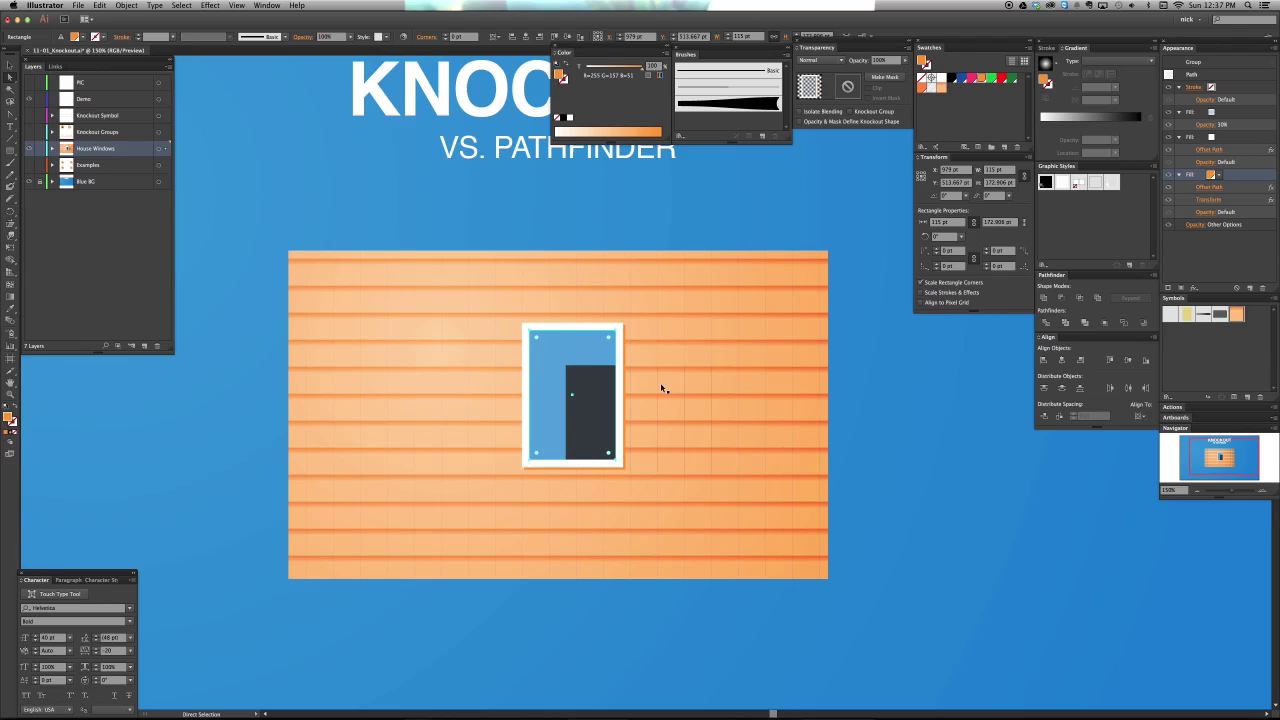
scroll(661, 388, up, 1)
key(a)
scroll(660, 388, up, 1)
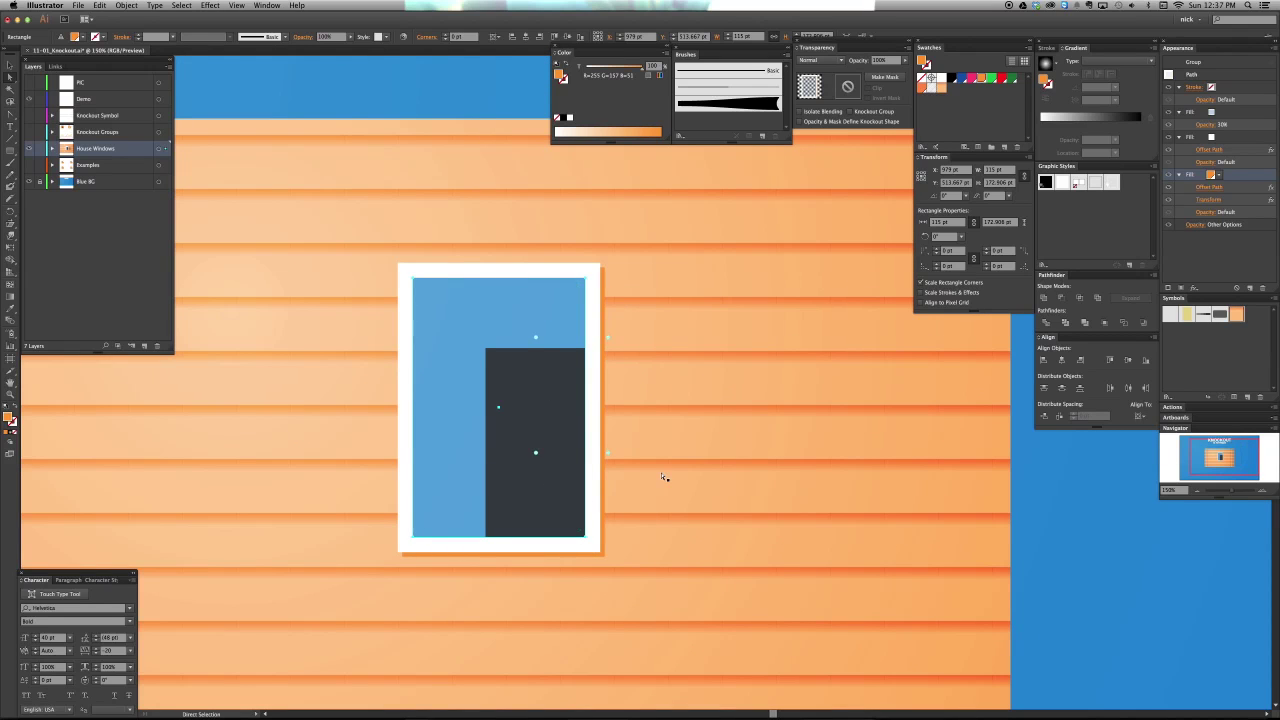
scroll(660, 475, down, 2)
scroll(622, 435, up, 1)
scroll(640, 420, left, 3)
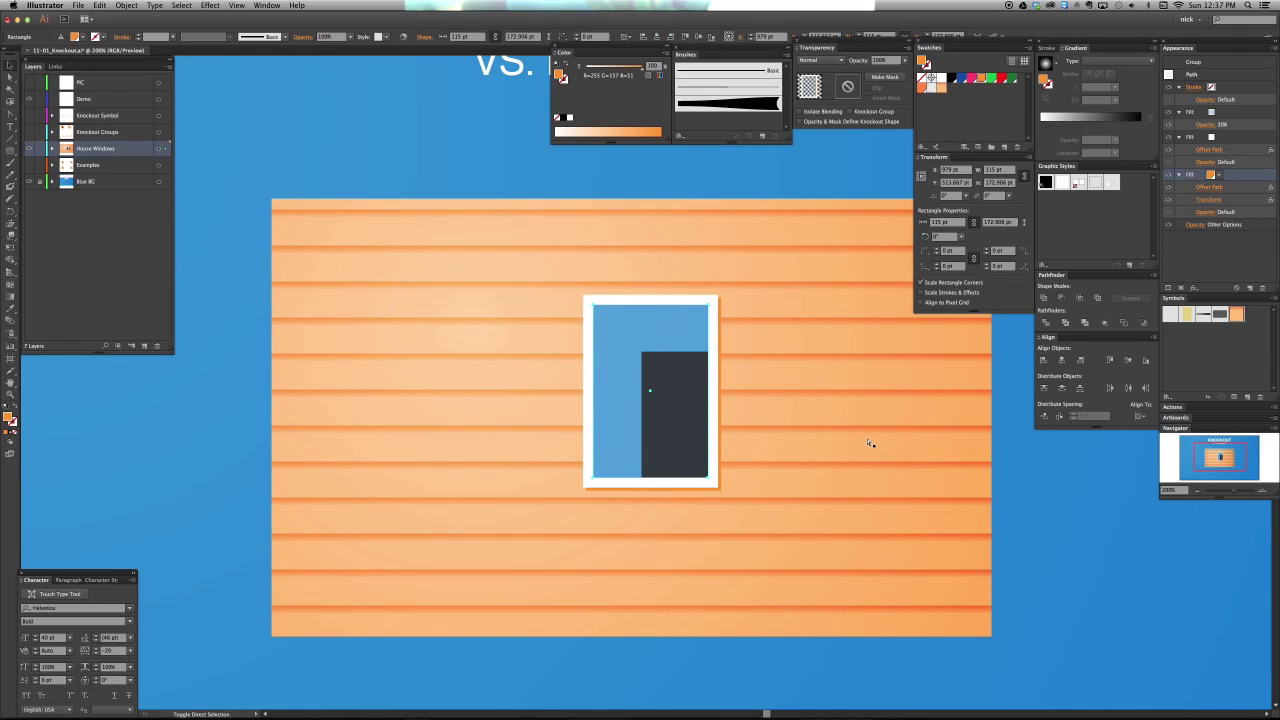
click(1202, 76)
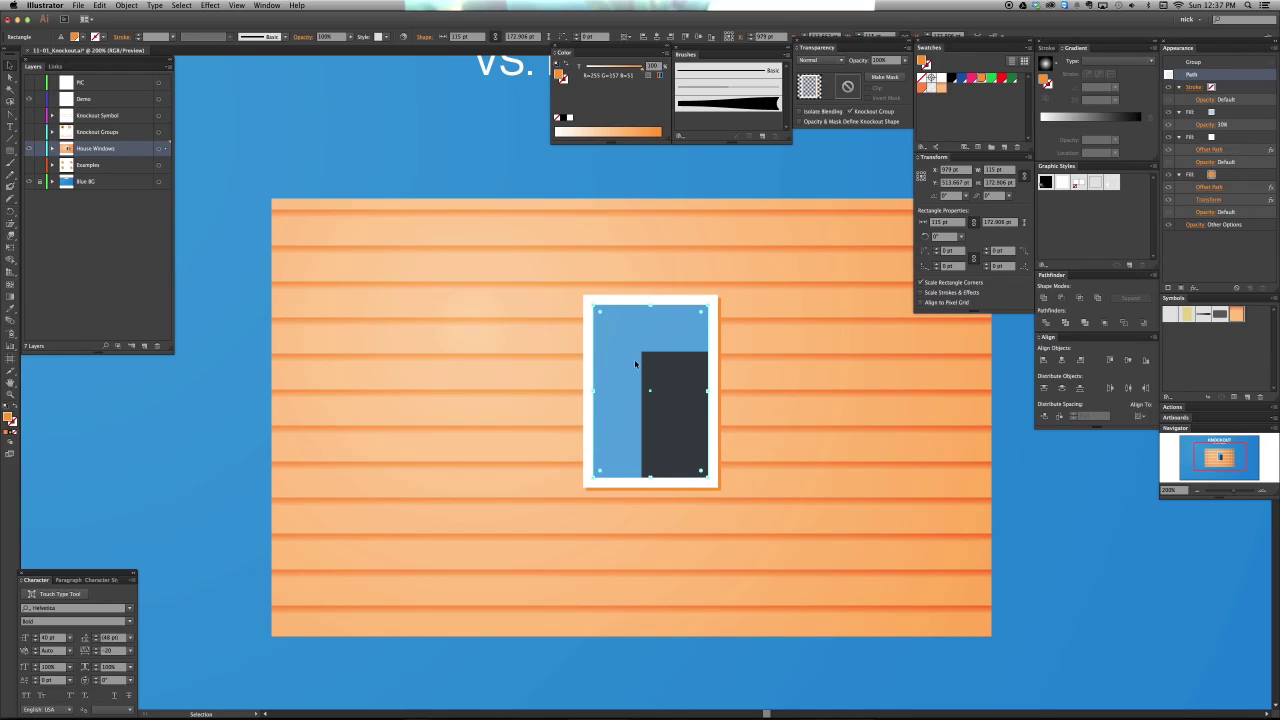
Draw a tall rectangle right of the window and give it 20% opacity.
key(m)
key(super+shift+a)
drag(797, 376, 839, 475)
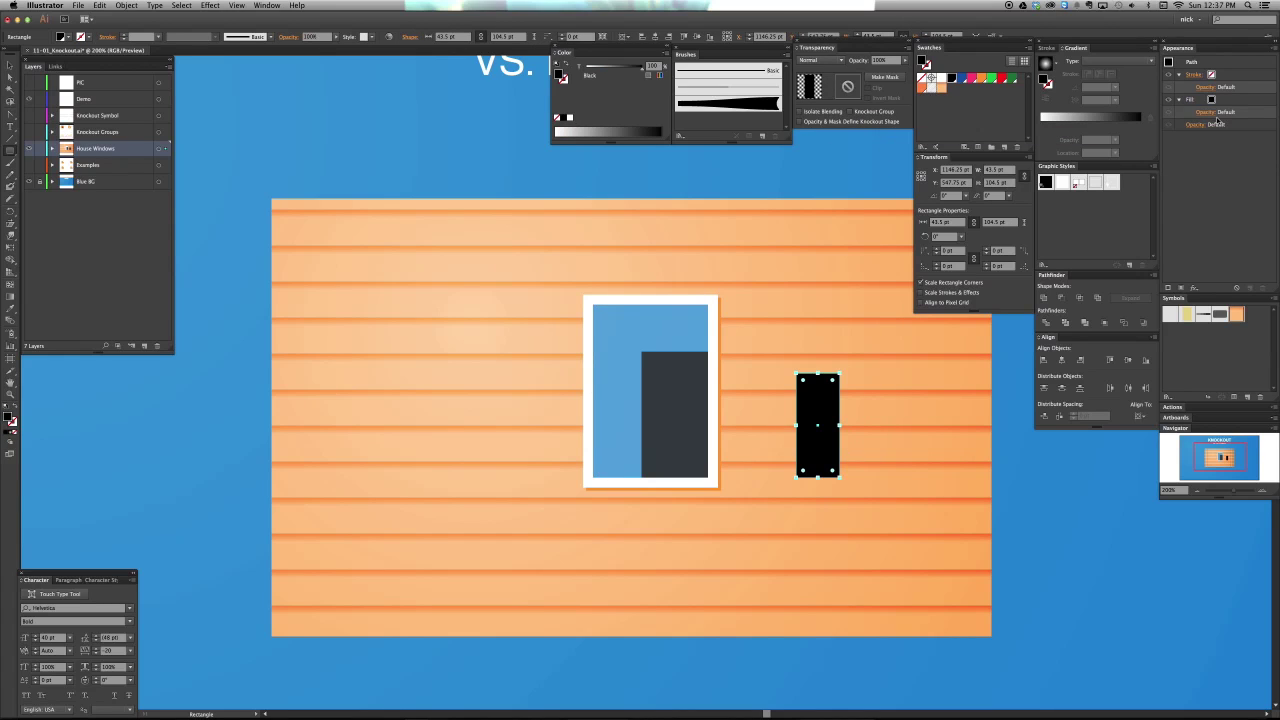
click(1232, 100)
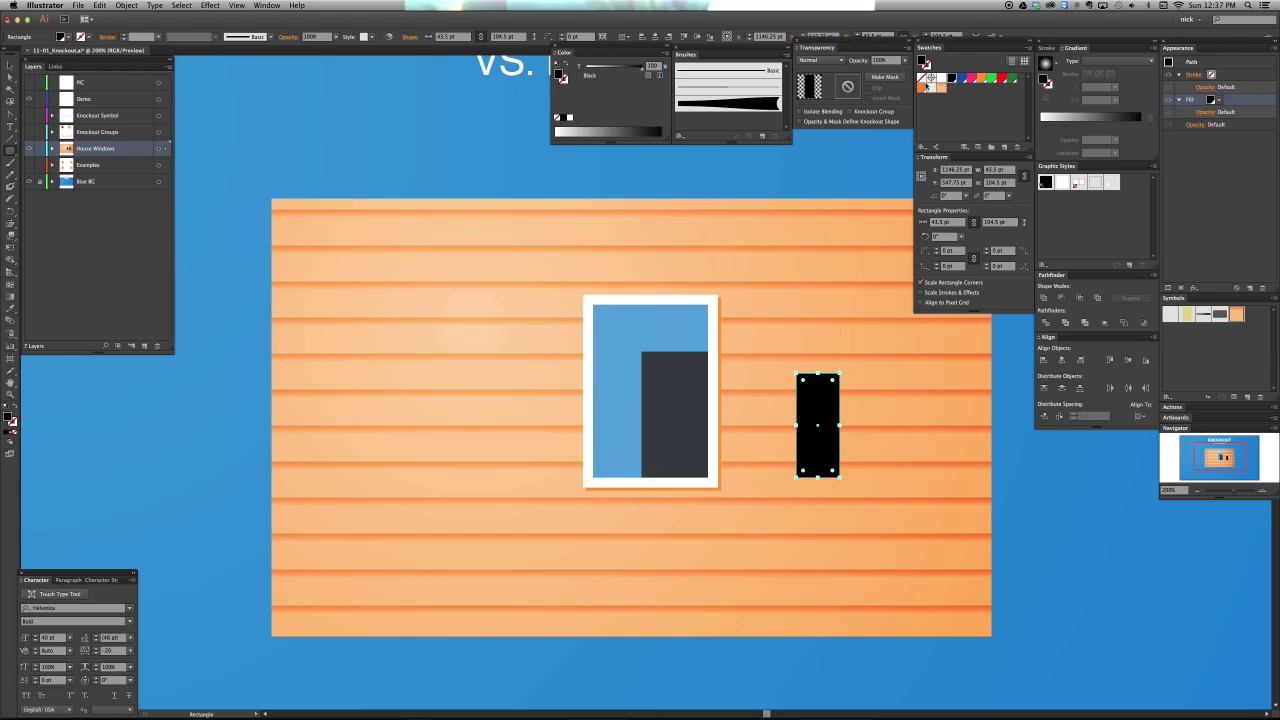
click(845, 62)
text(20)
key(Return)
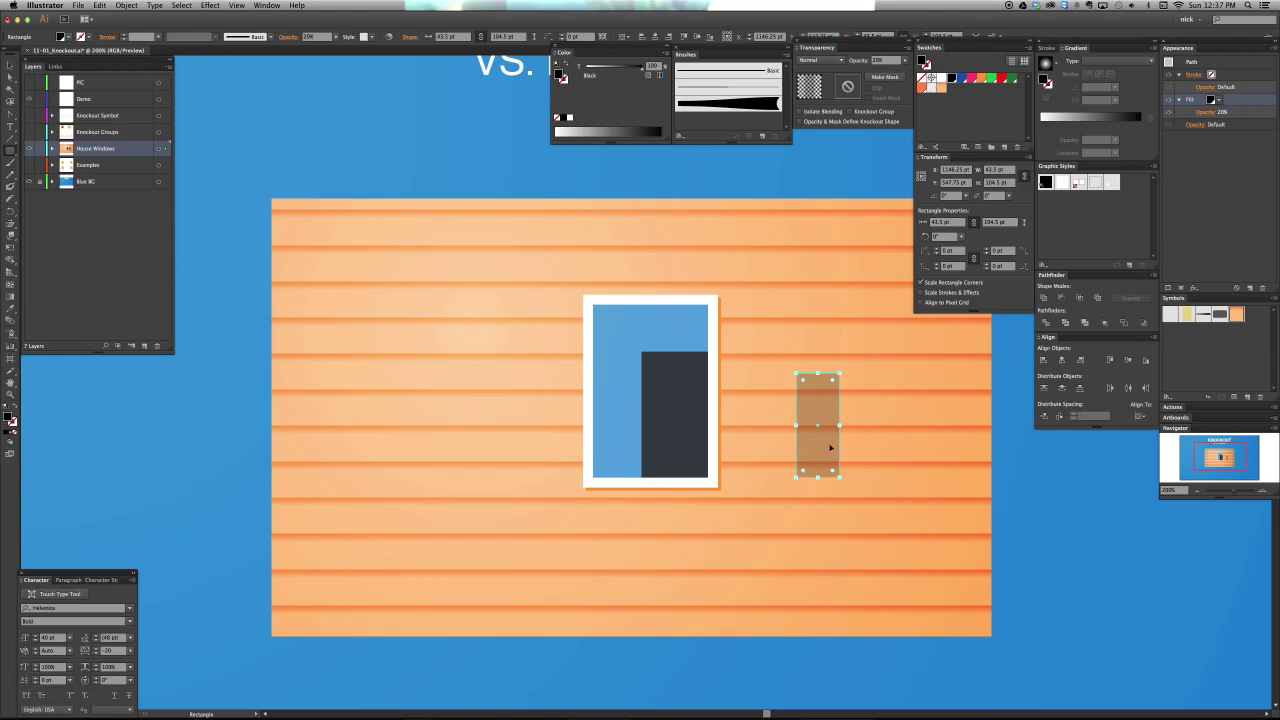
Move the new rectangle into the <Group> under the House Windows layer.
key(v)
click(52, 148)
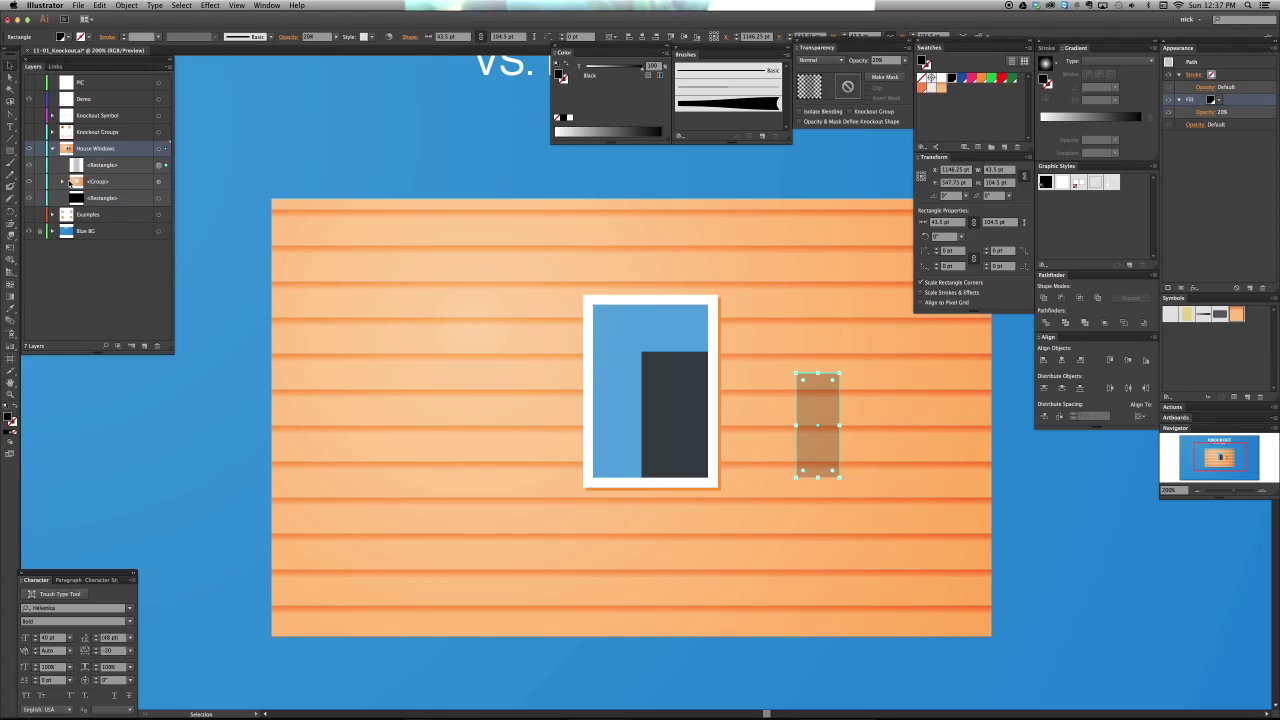
click(63, 181)
drag(122, 165, 122, 181)
Move the black rectangle higher up the siding, above the first window.
key(a)
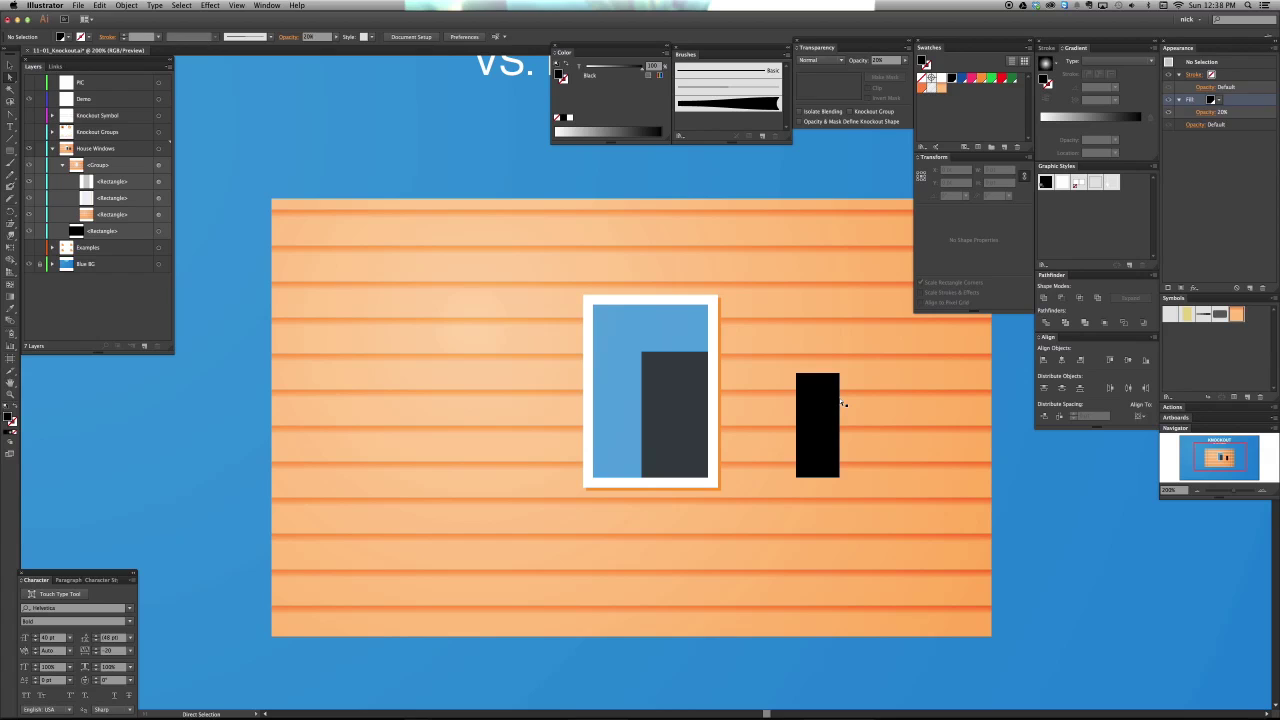
click(833, 402)
click(814, 294)
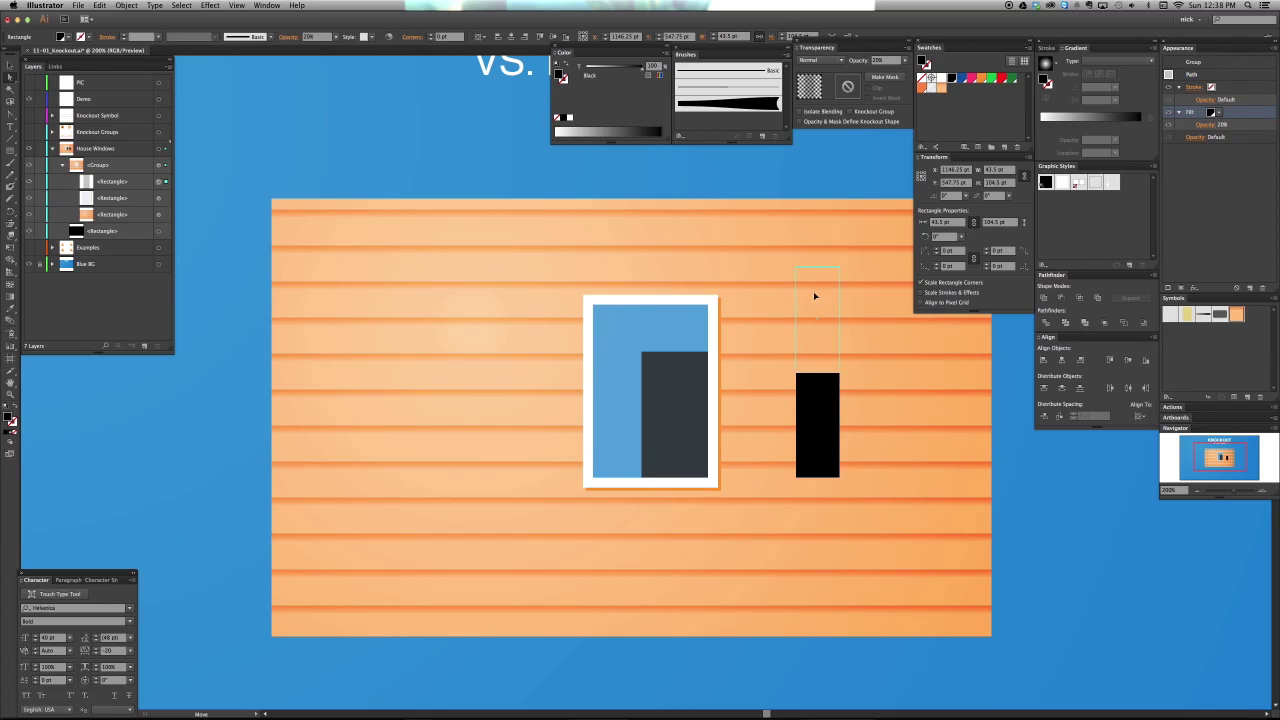
drag(811, 428, 784, 271)
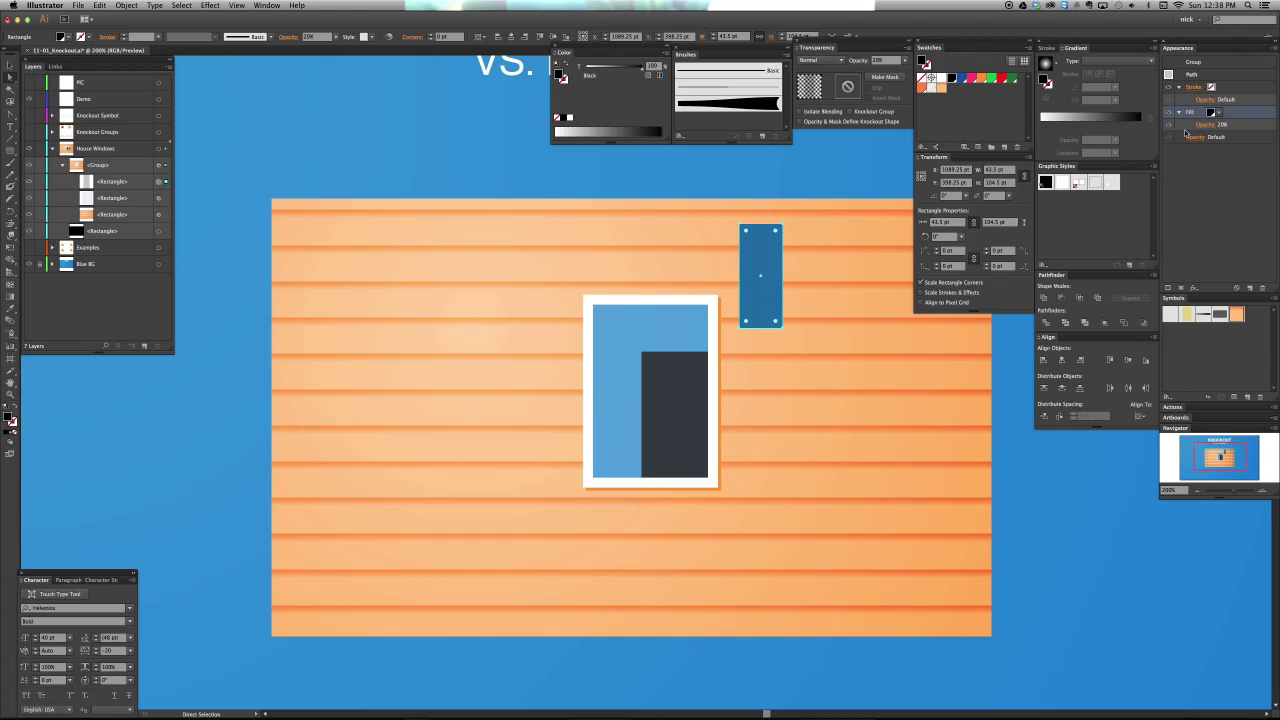
Add a second blue fill to the rectangle with a 10 pt Offset Path effect.
drag(1244, 113, 1234, 137)
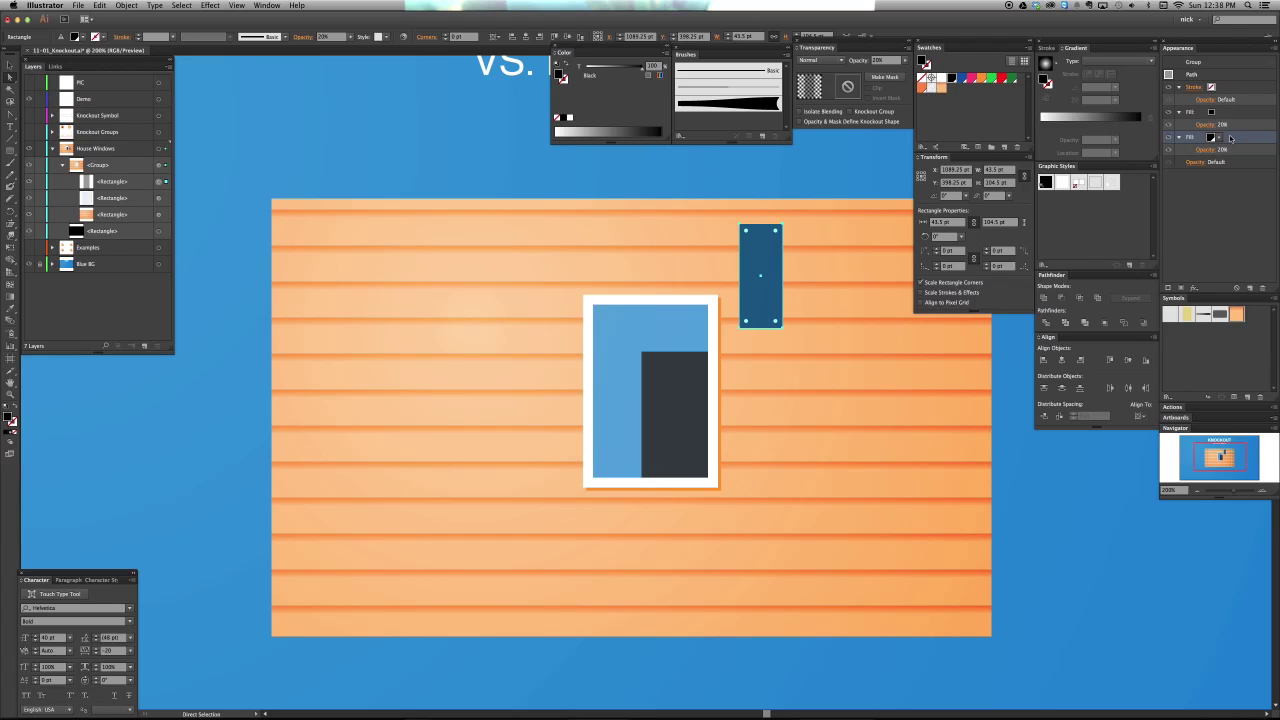
click(962, 79)
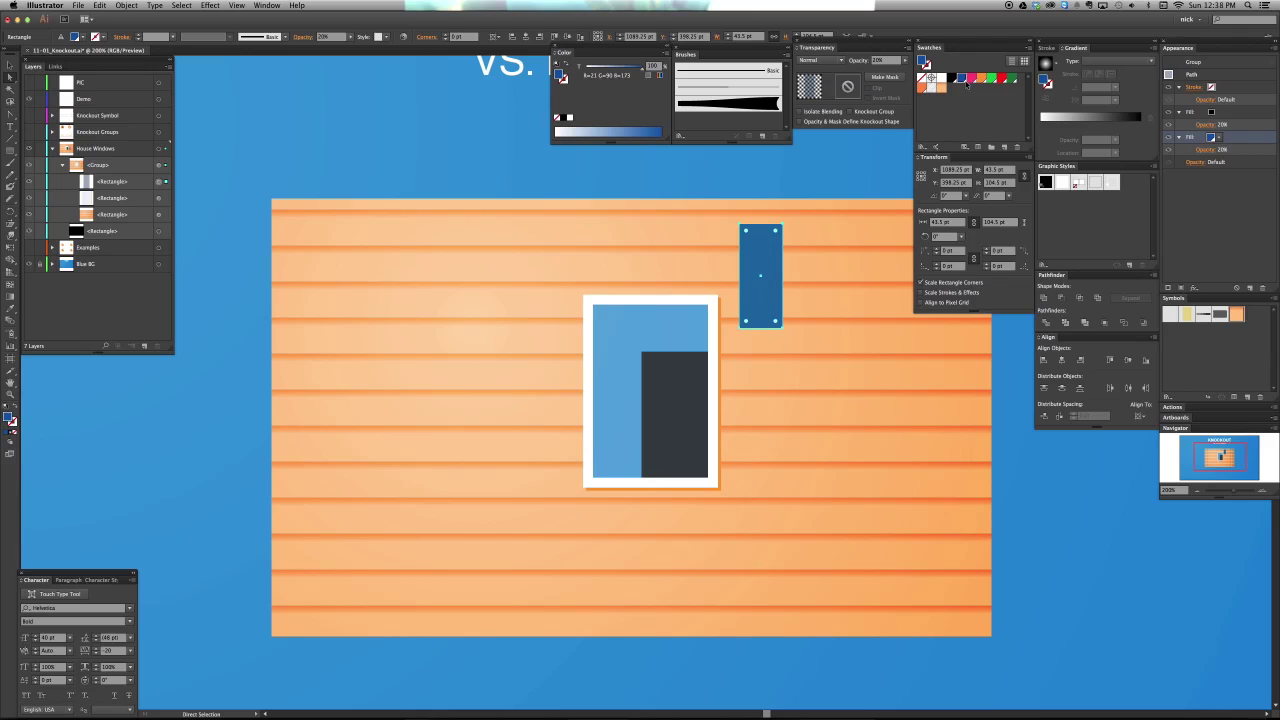
key(super+alt+shift+e)
key(Return)
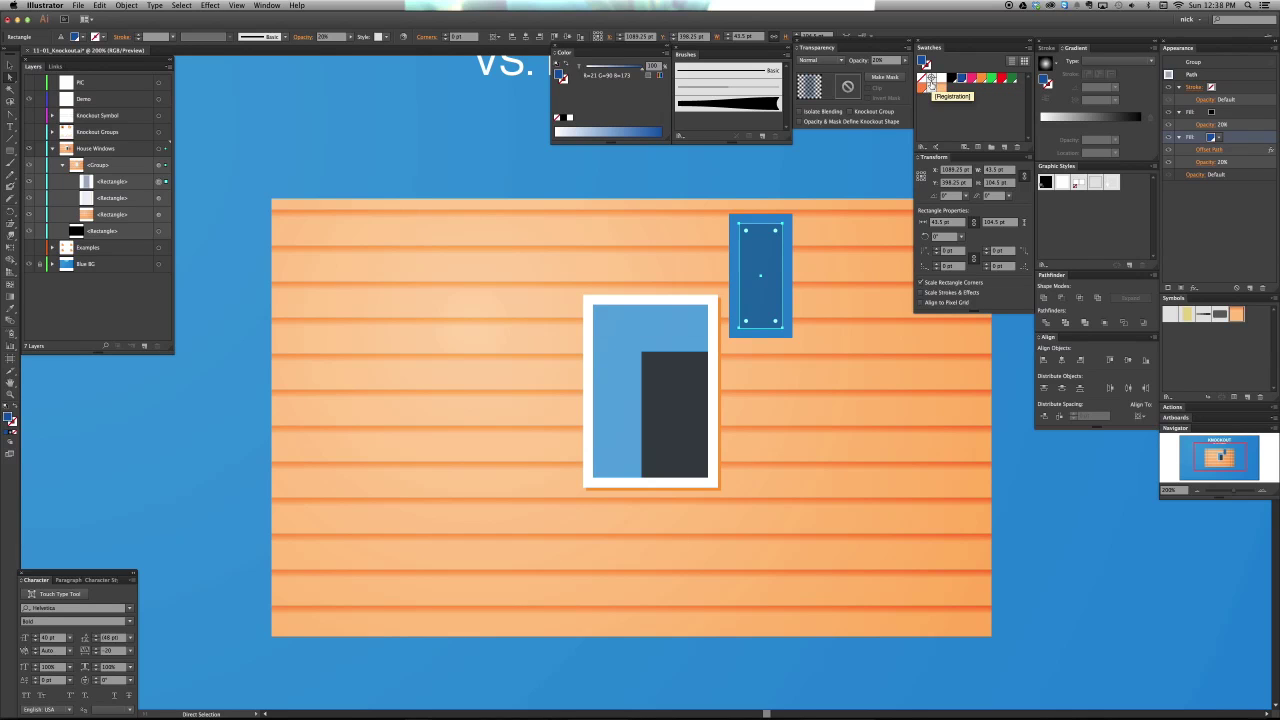
Nudge the blue window right and down and set its opacity to 40%.
key(super+shift+a)
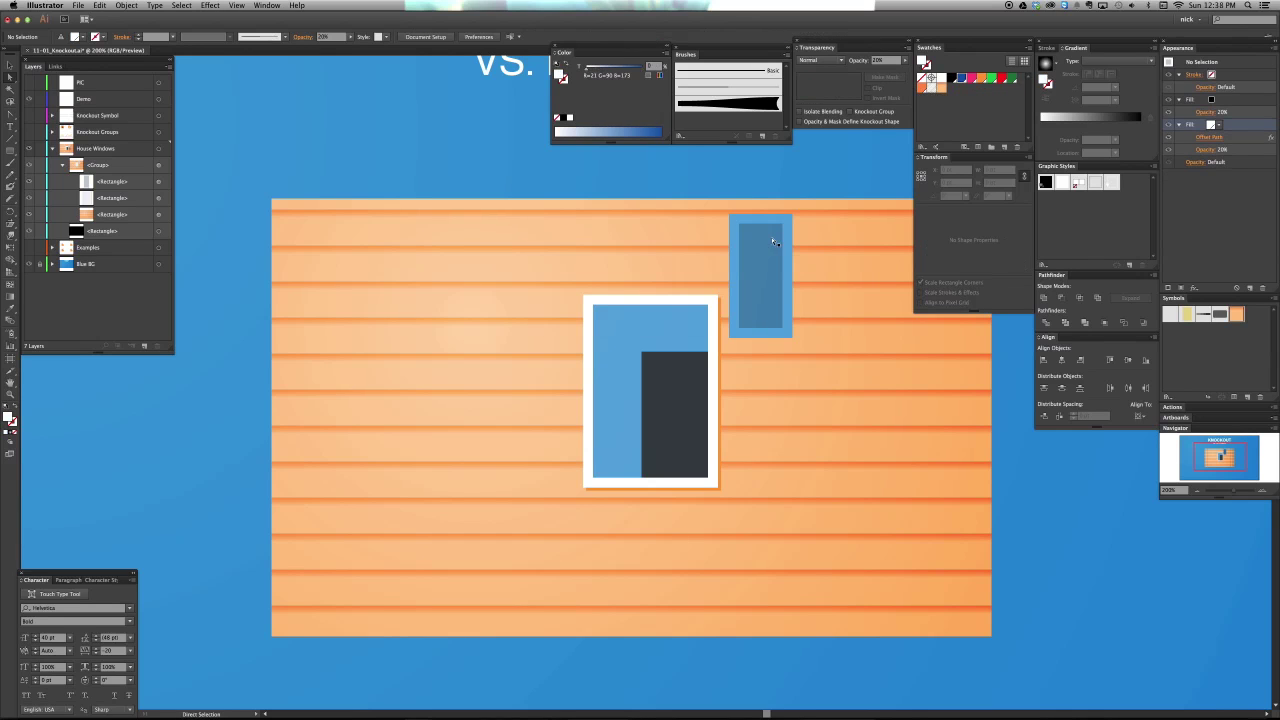
drag(769, 276, 781, 286)
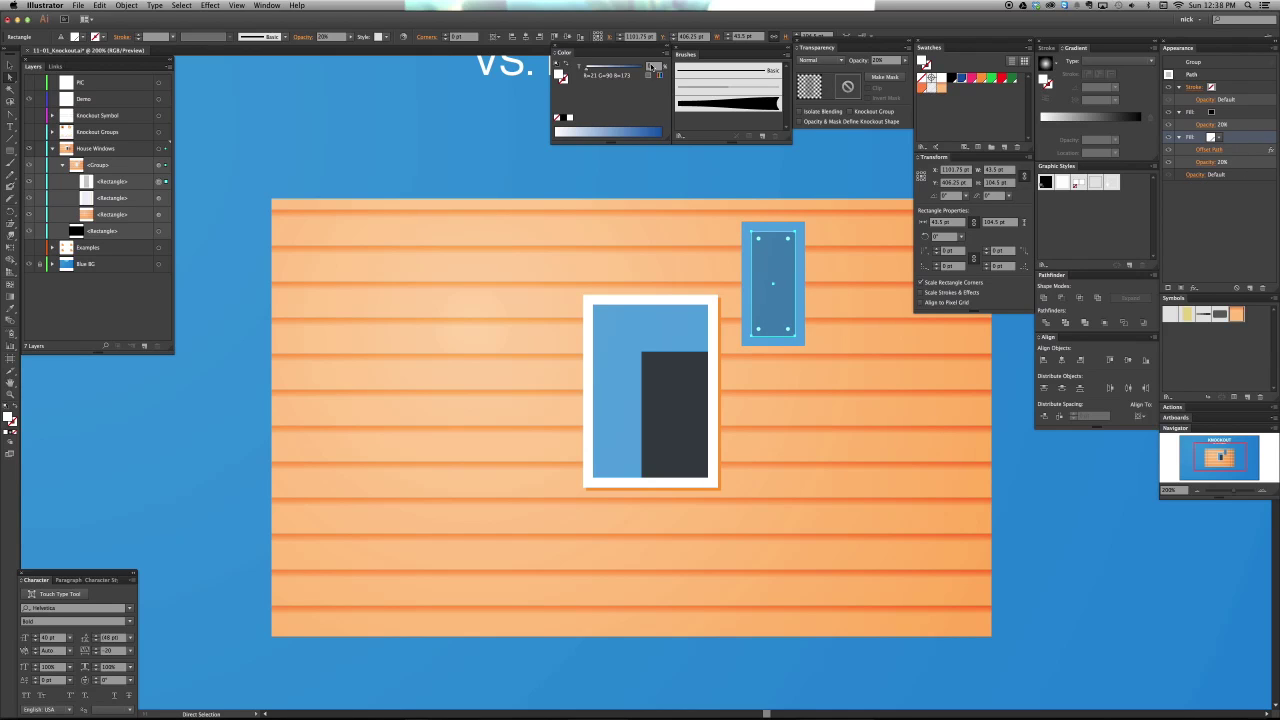
click(880, 60)
text(40)
key(Return)
key(super+shift+a)
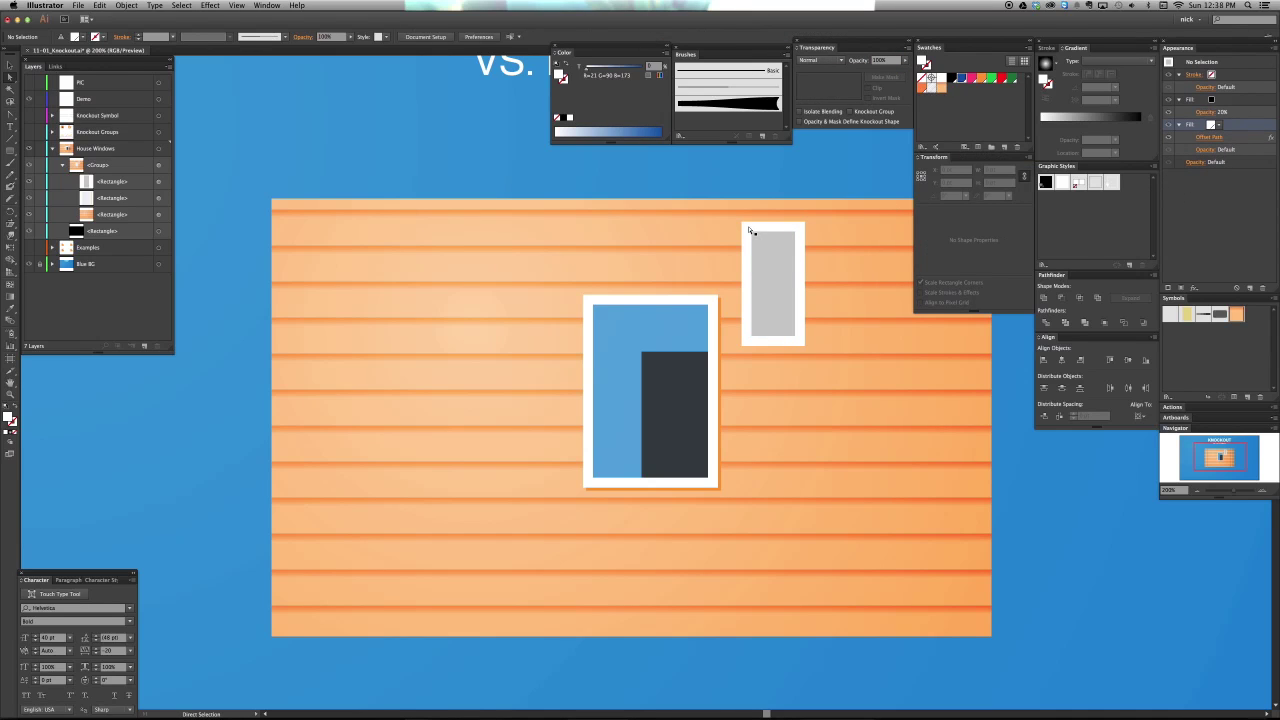
Move the grey window rectangle right, off the large window, and inspect its 20% black fill.
click(787, 291)
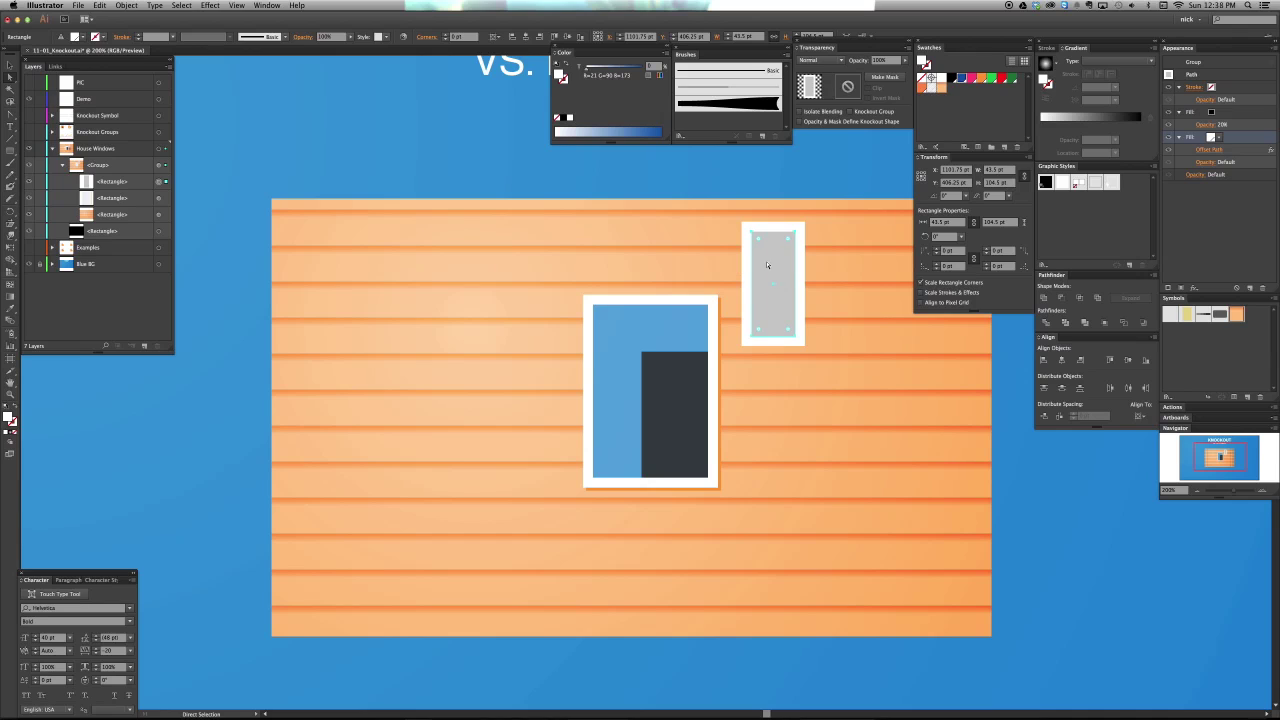
drag(767, 264, 705, 304)
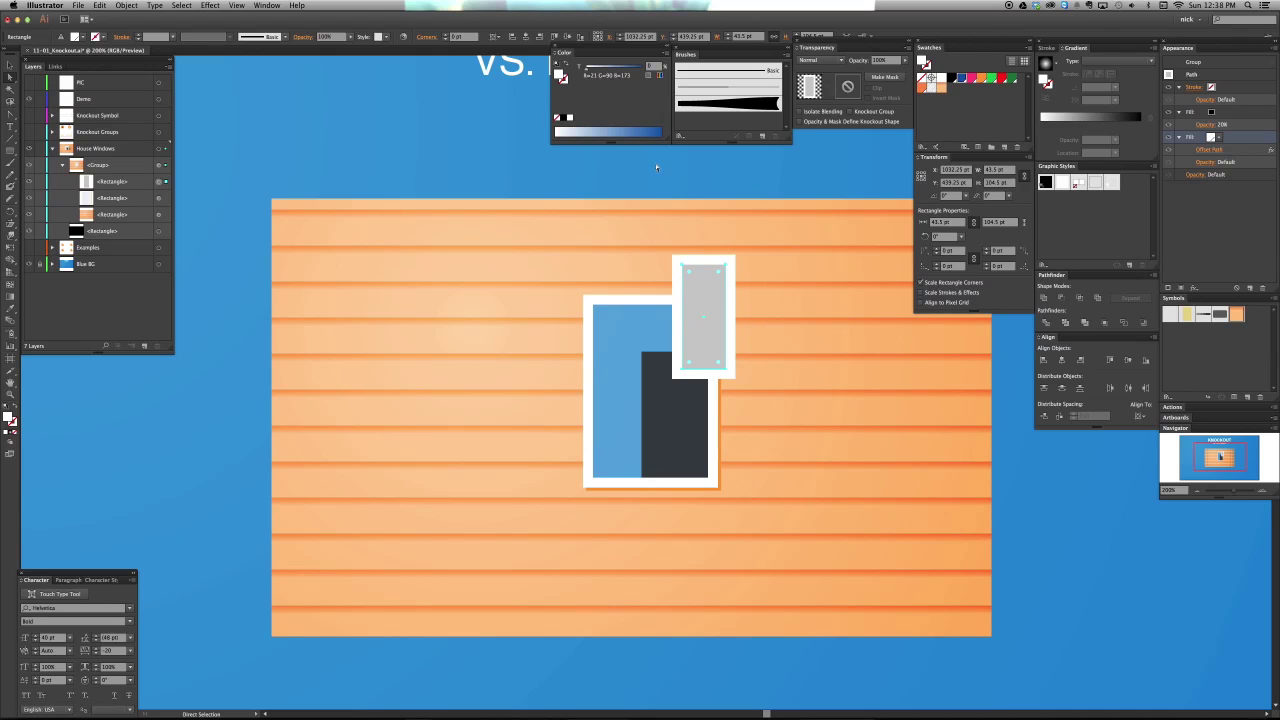
key(v)
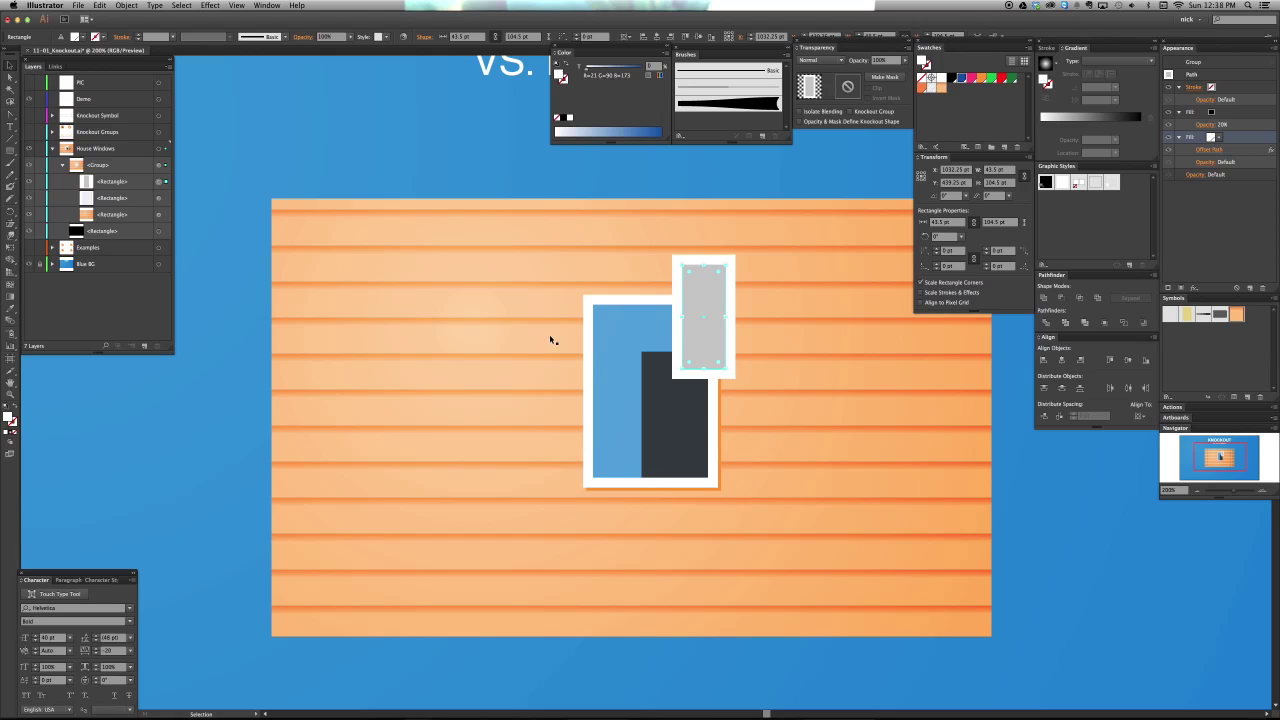
key(a)
drag(684, 345, 768, 335)
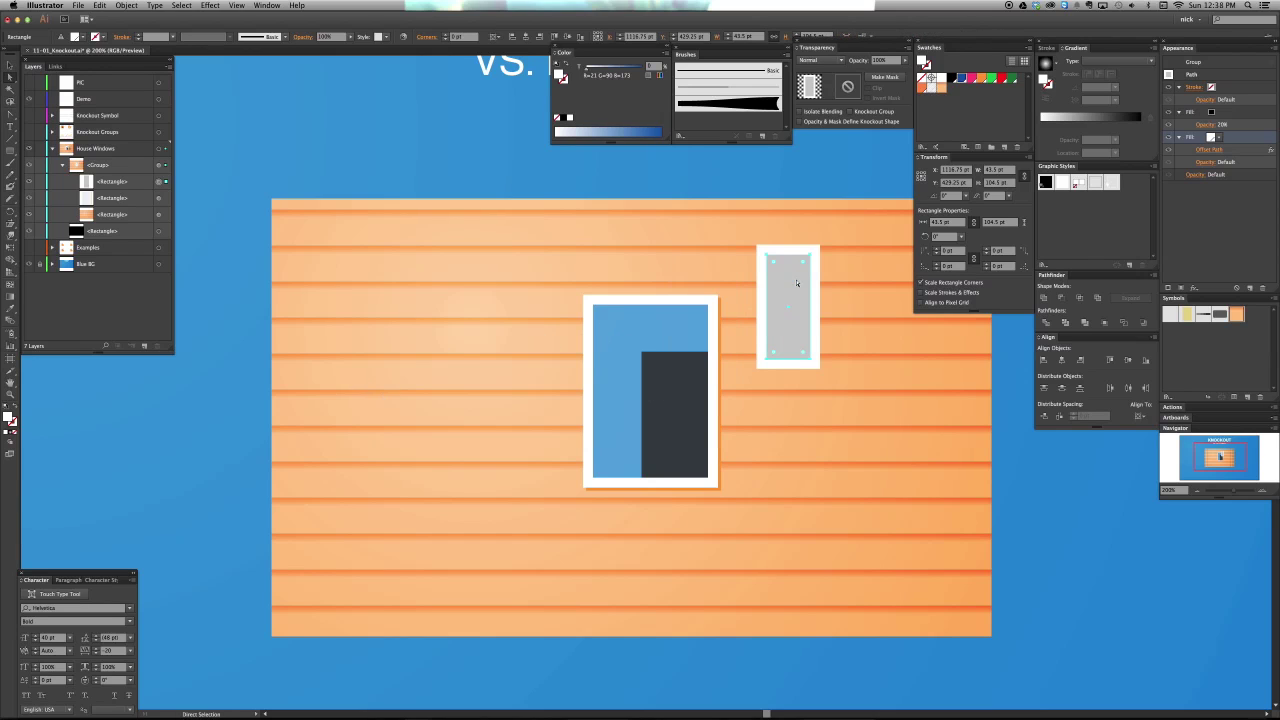
click(1218, 75)
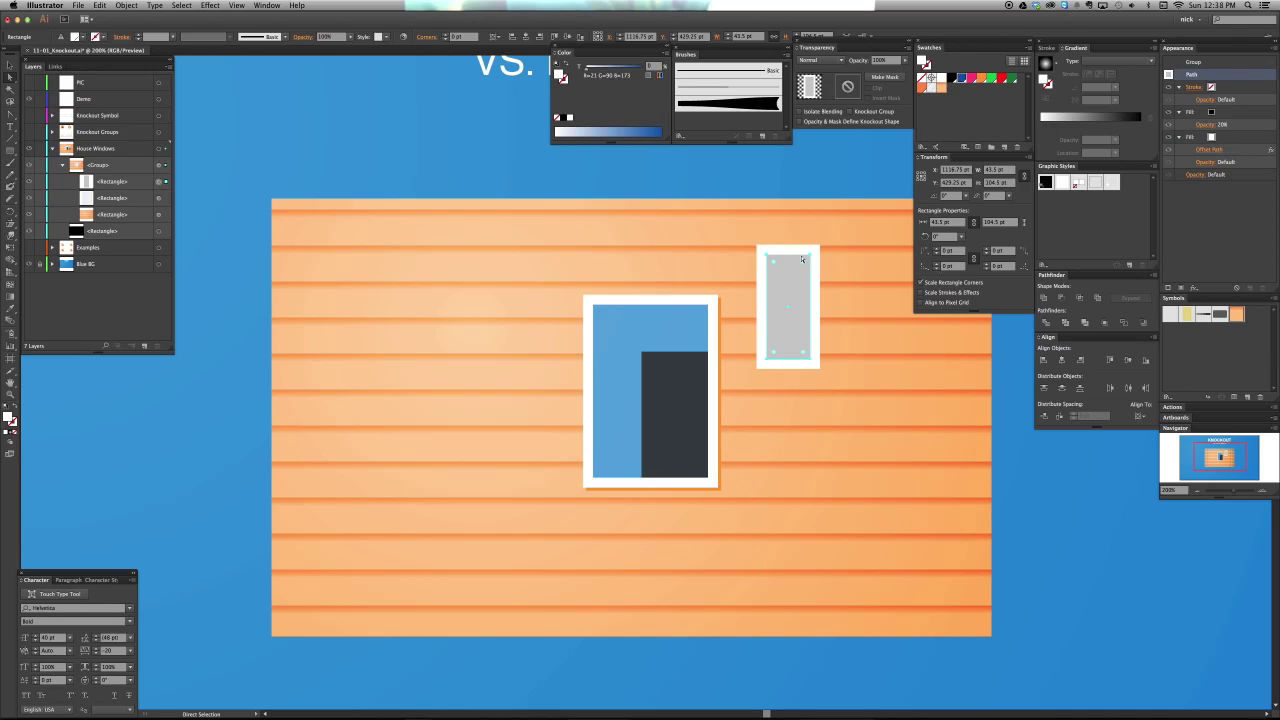
click(1240, 115)
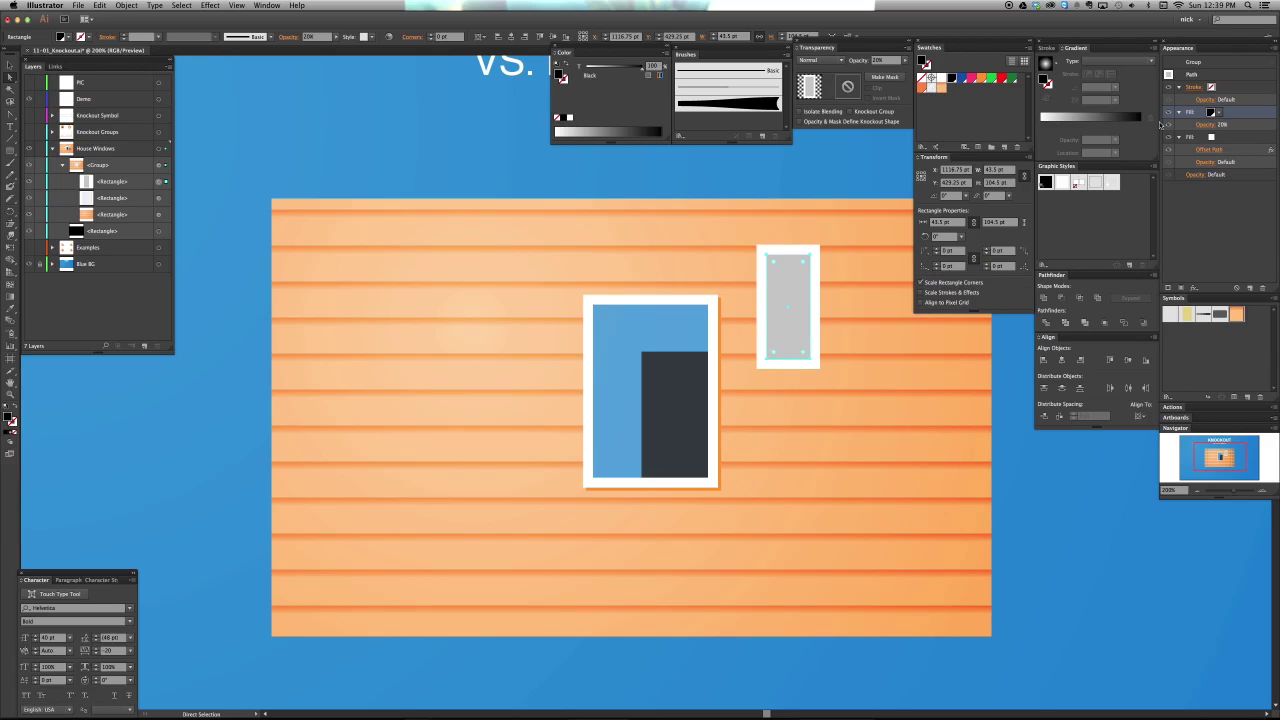
Turn on Knockout Group for the small window so the blue background shows through.
click(1206, 76)
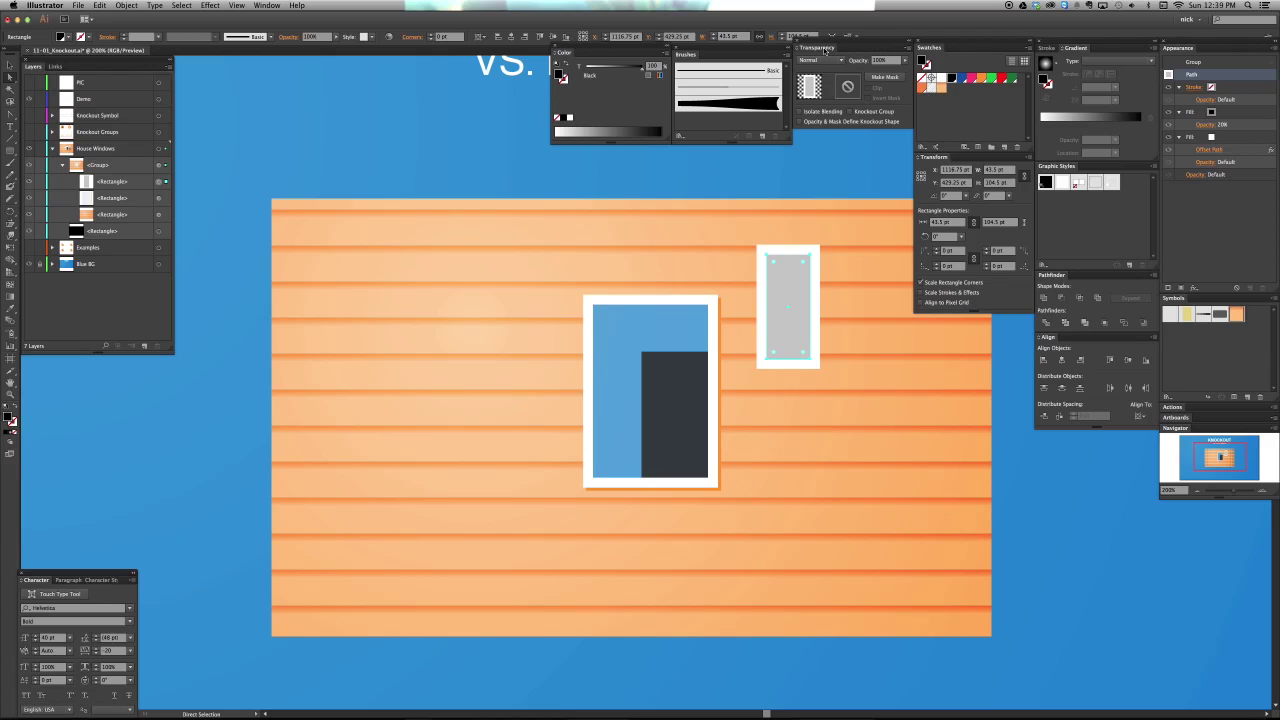
click(855, 111)
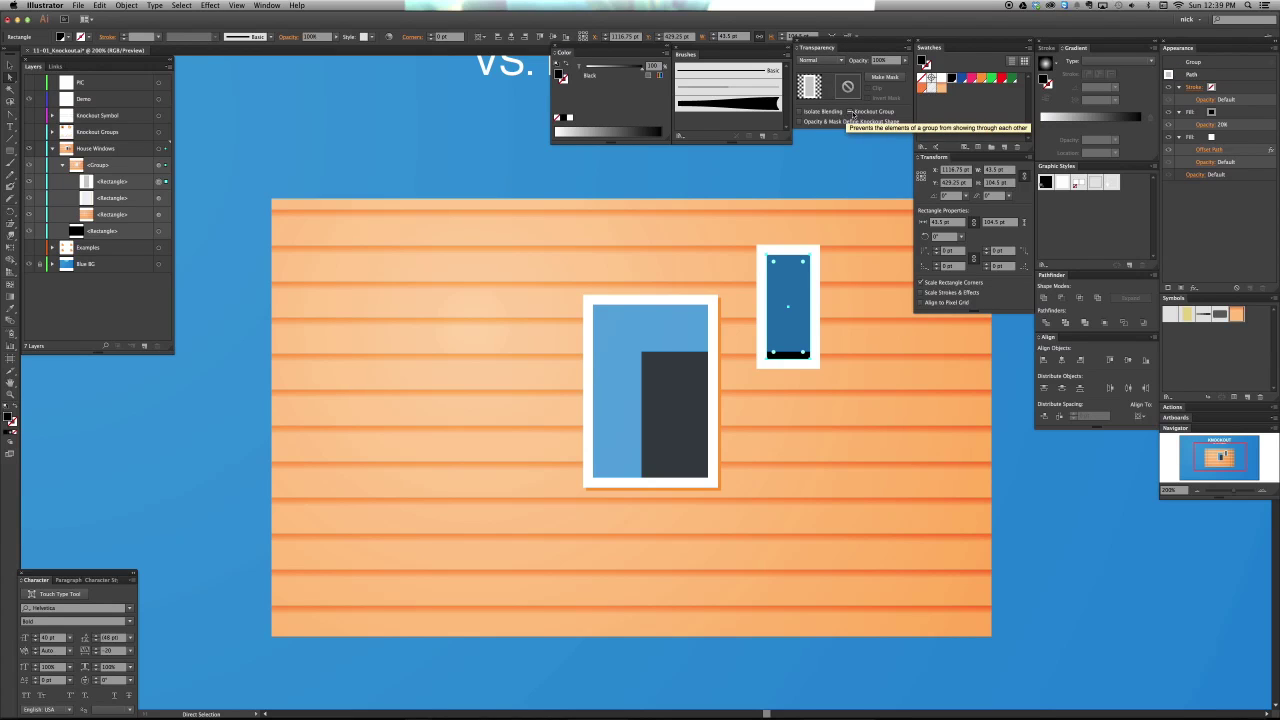
key(v)
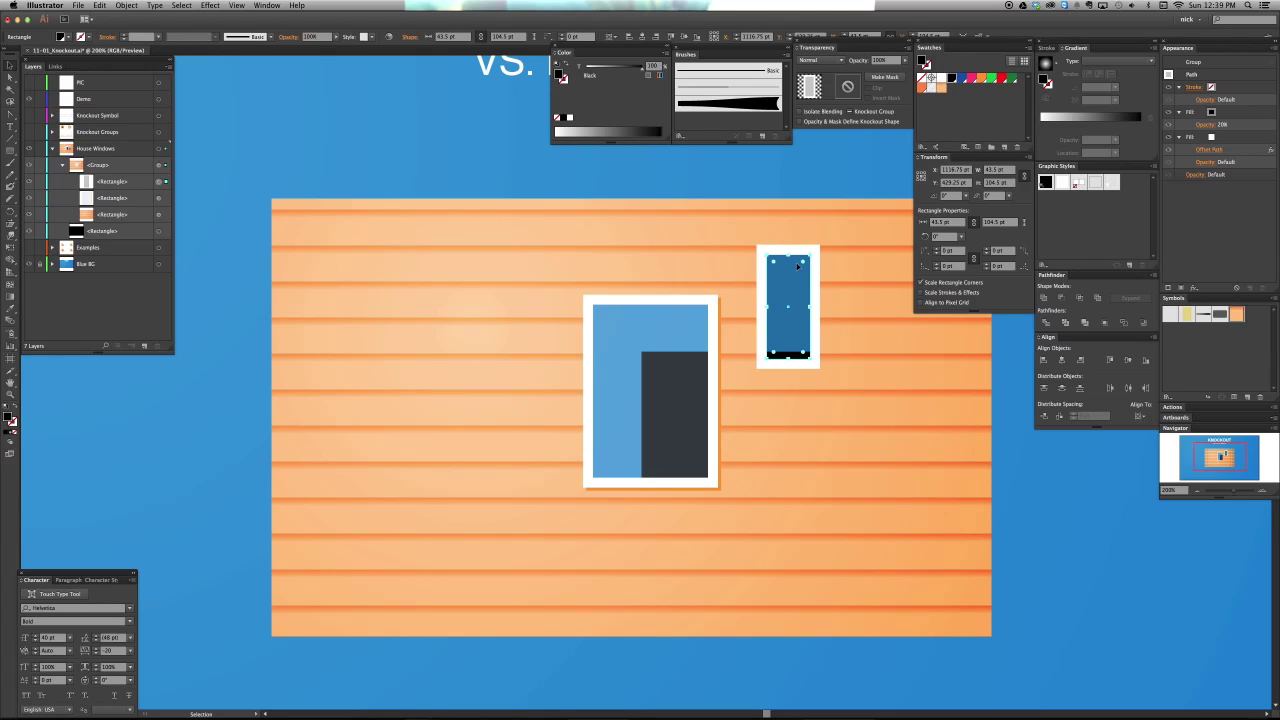
click(849, 111)
click(846, 264)
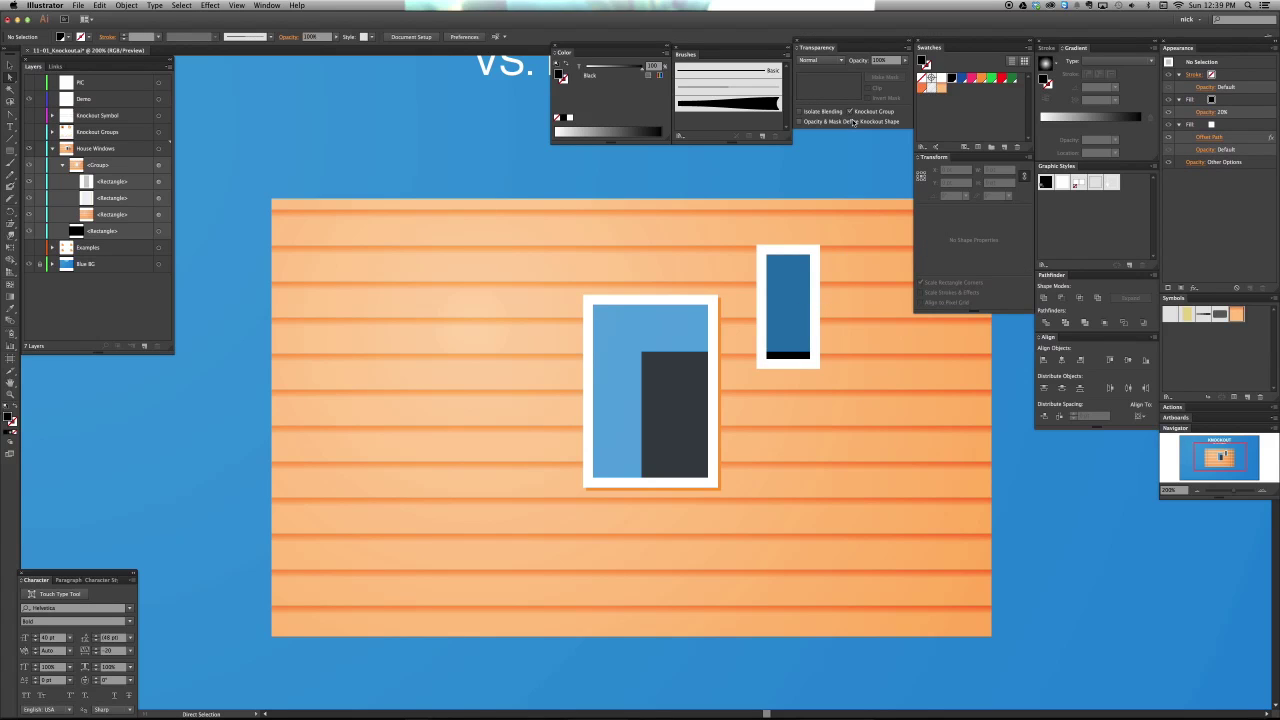
Move the small window to the siding left of the large window, undoing an overlapping move.
click(789, 285)
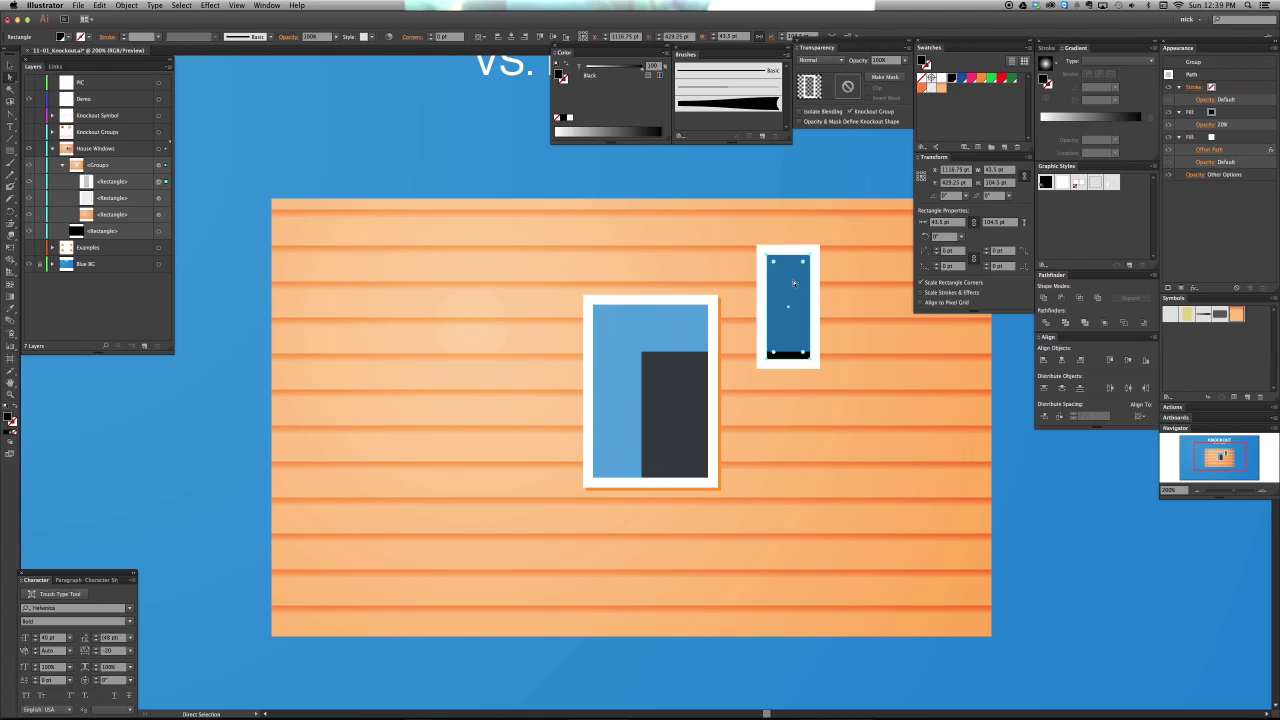
drag(789, 285, 531, 323)
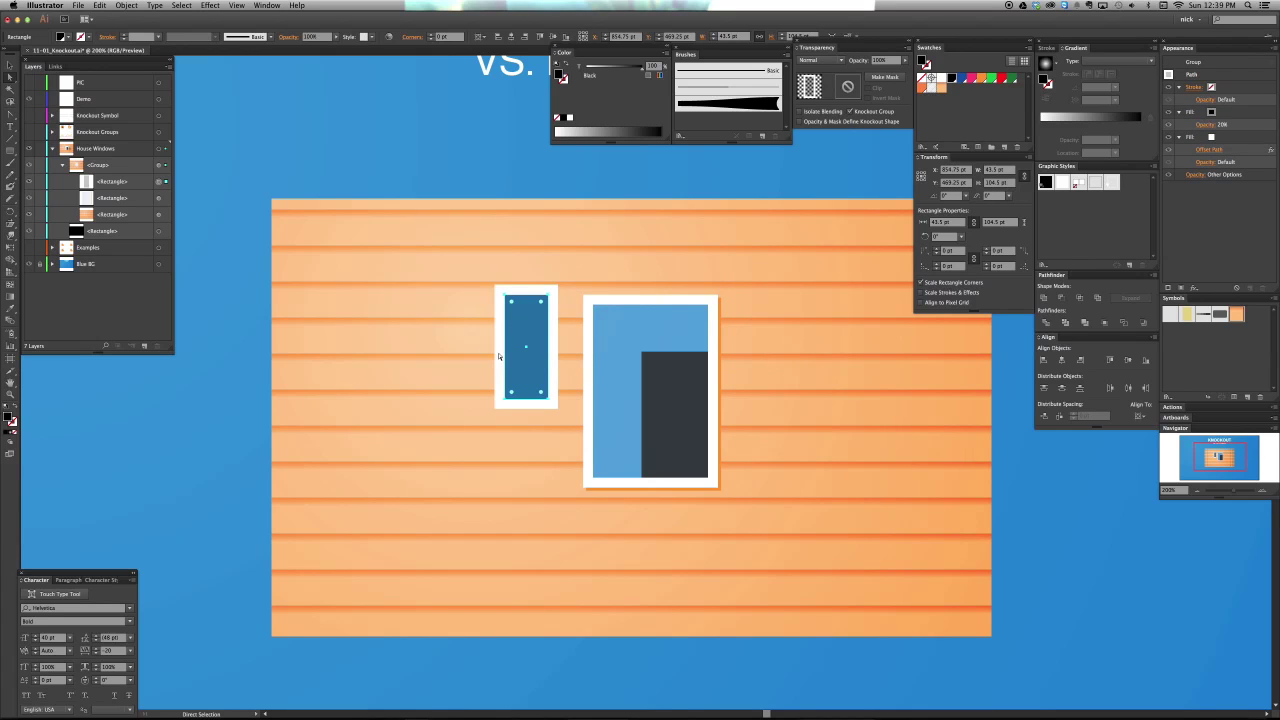
drag(536, 318, 656, 320)
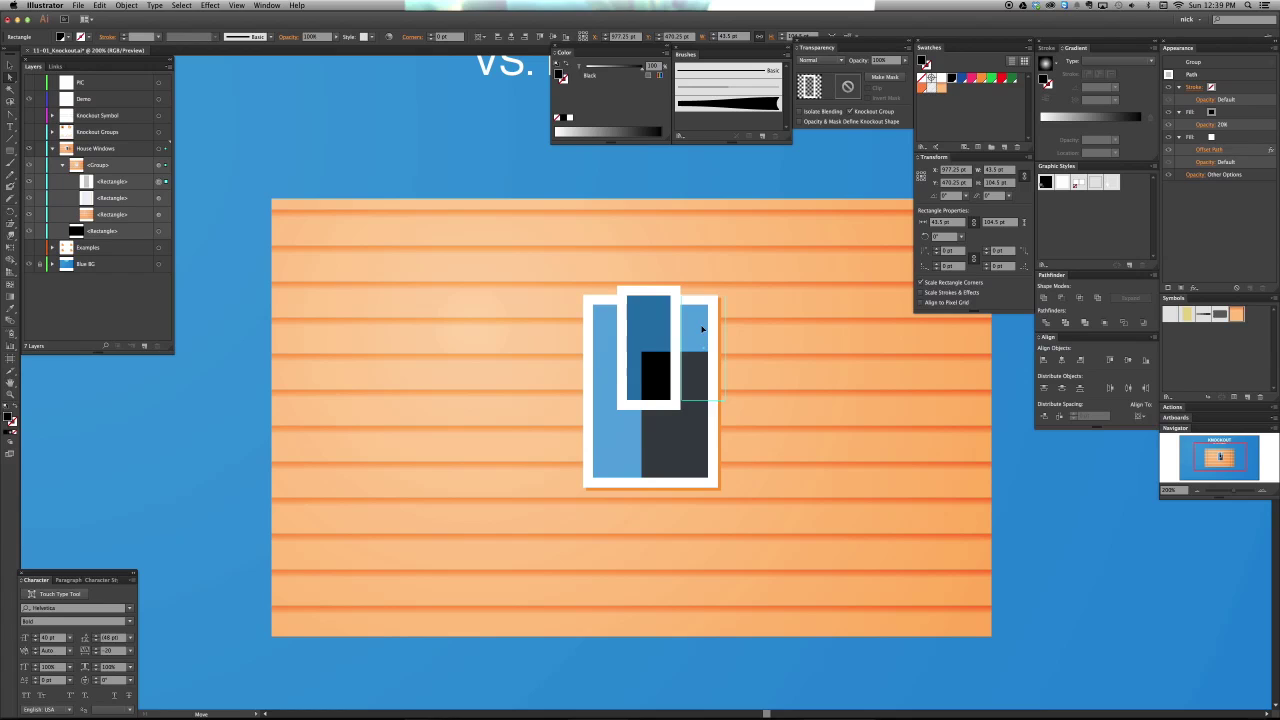
key(super+z)
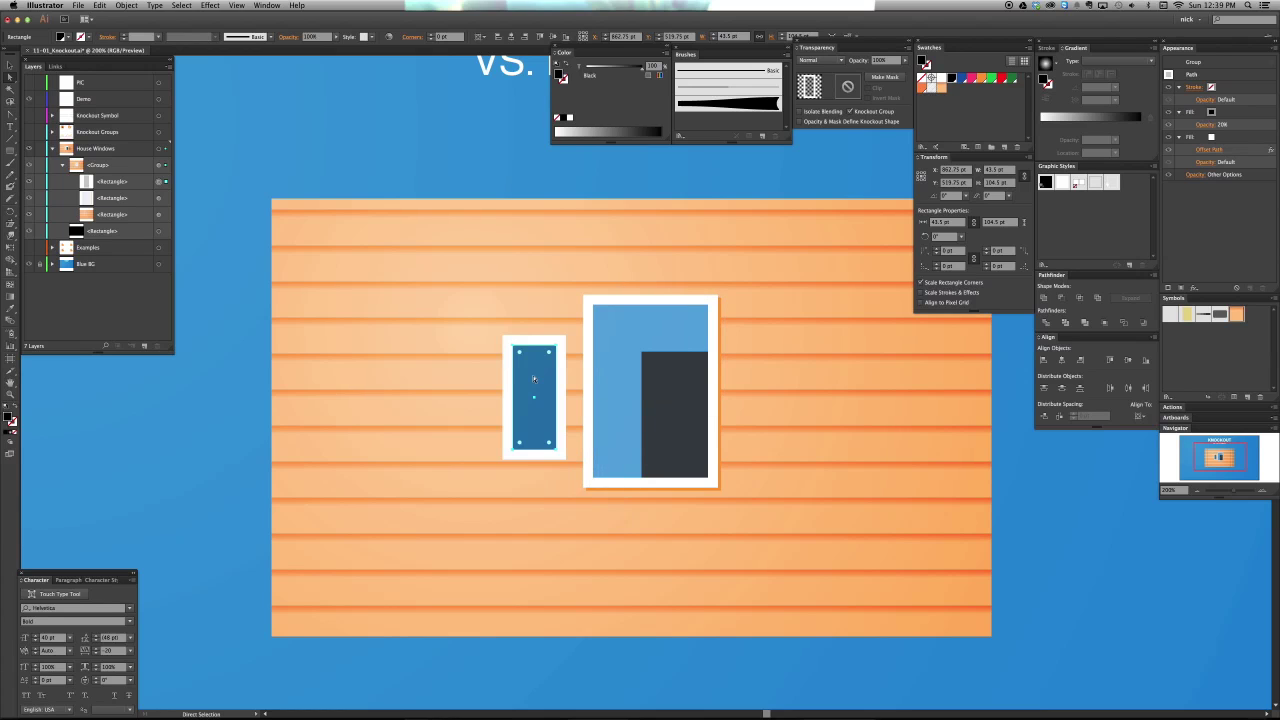
Undo back to the two-window house, duplicate the window to its right, and zoom out.
key(super+z)
key(super+z)
key(super+z)
key(super+z)
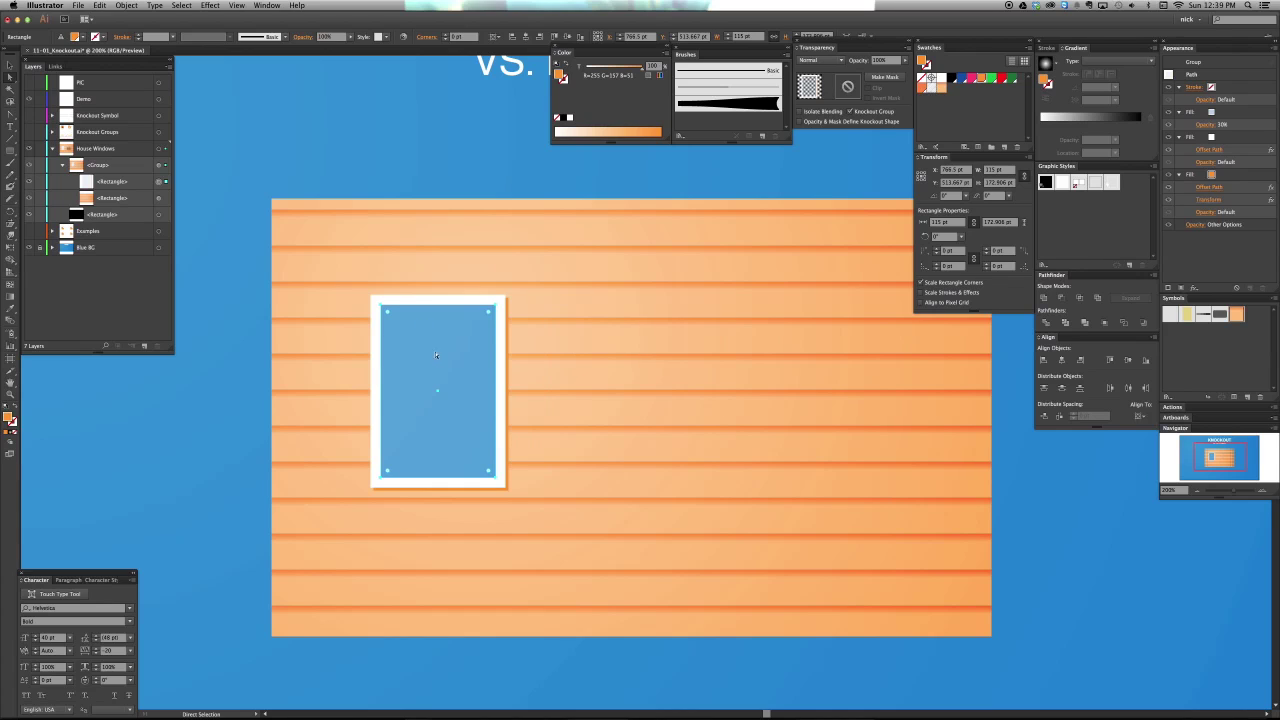
drag(436, 355, 636, 330)
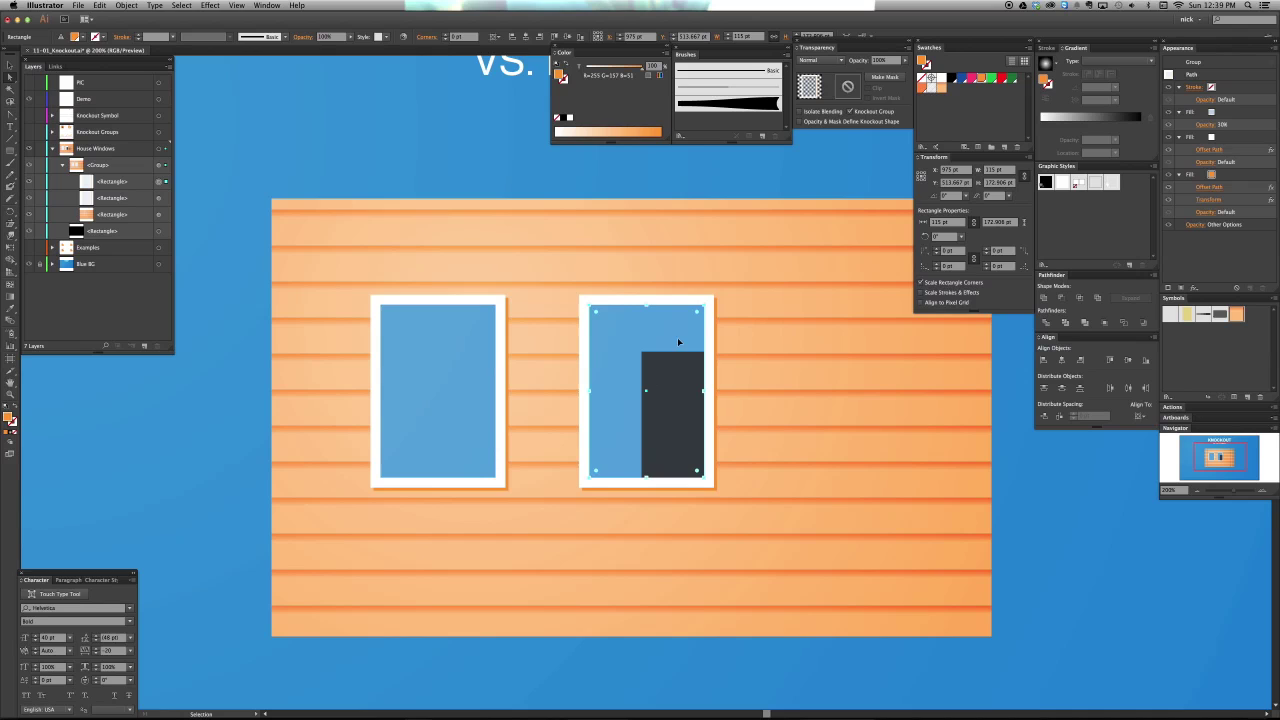
key(super+minus)
key(super+shift+a)
Select and deselect the house group, then collapse the House Windows layer.
key(v)
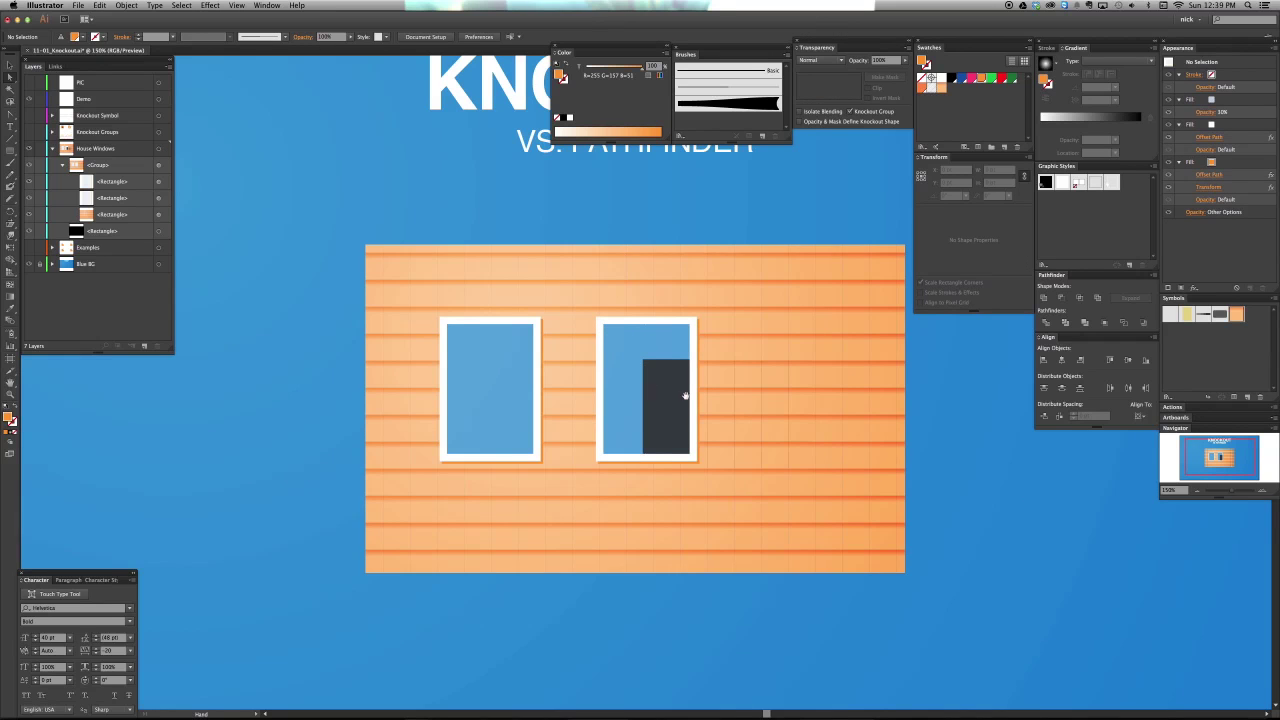
scroll(590, 380, right, 5)
scroll(590, 380, up, 1)
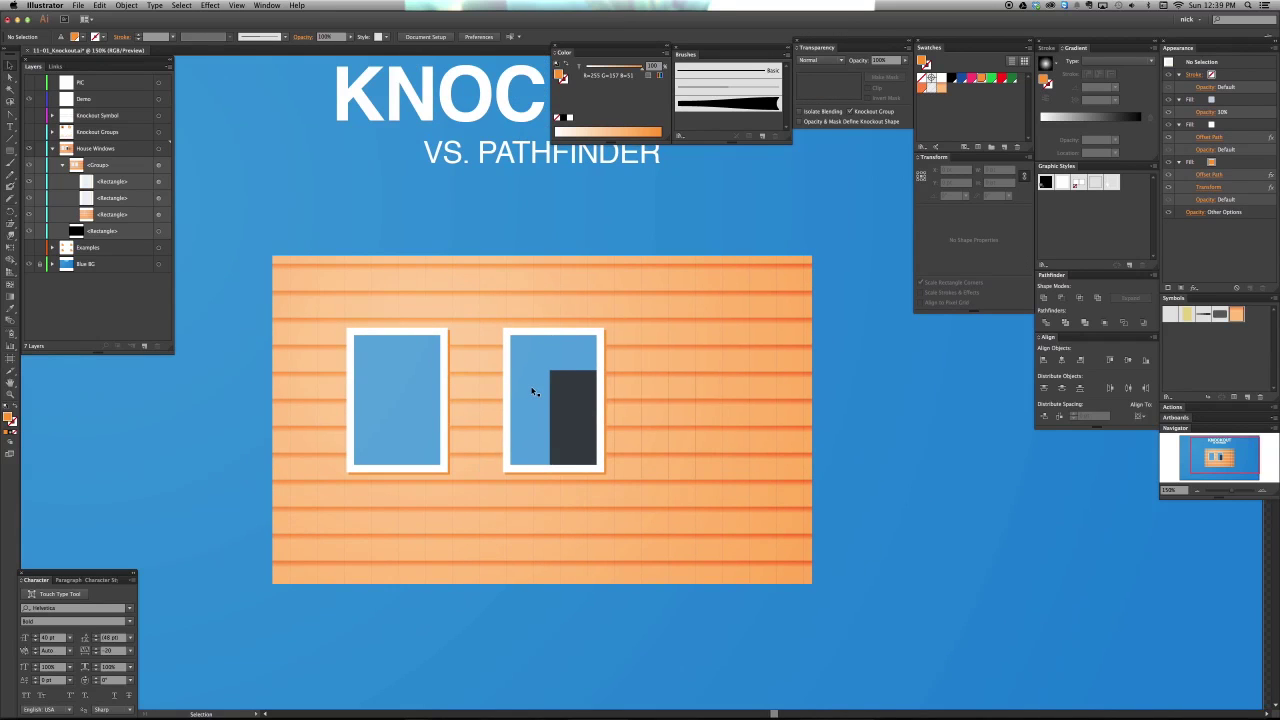
scroll(540, 390, left, 1)
scroll(540, 390, up, 1)
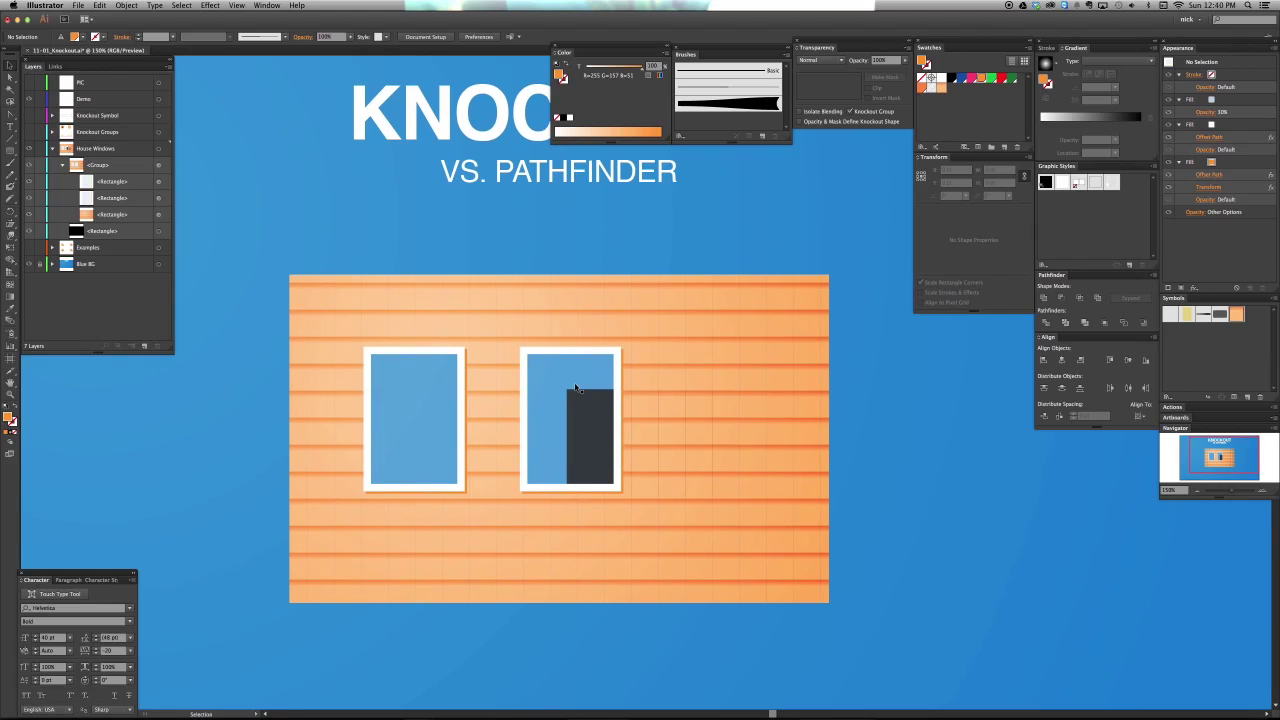
key(a)
key(v)
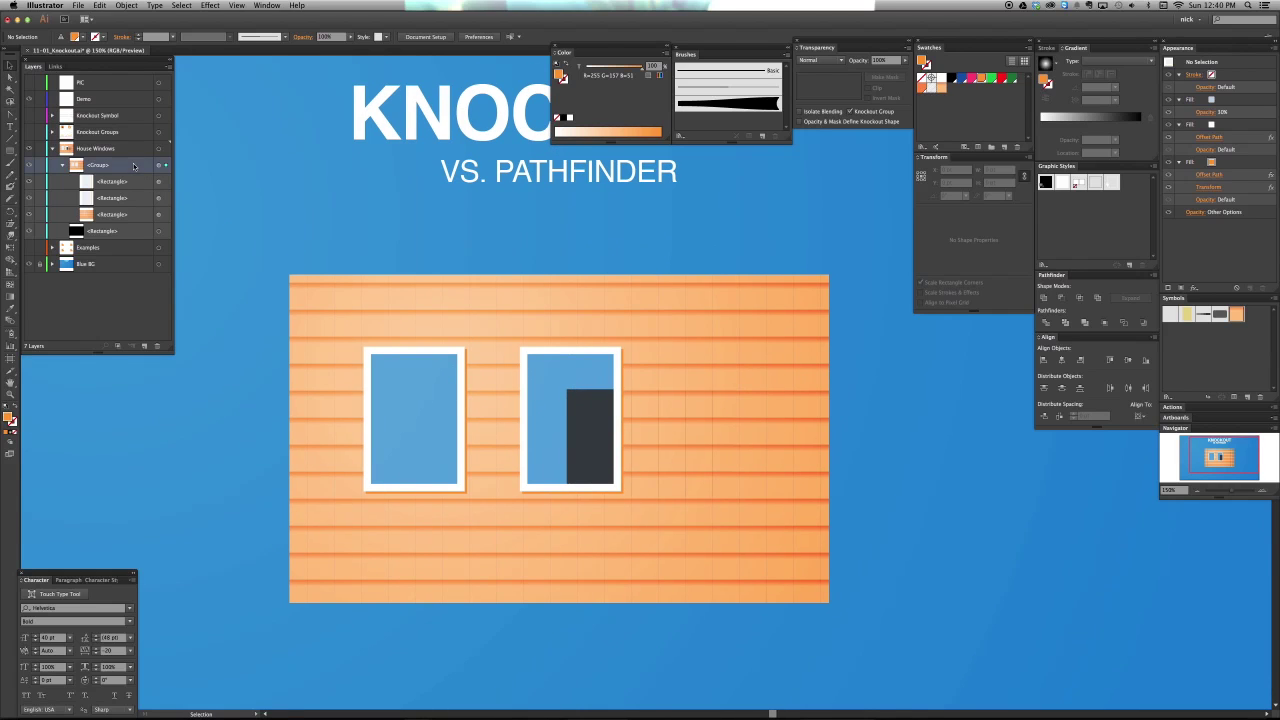
click(158, 165)
click(634, 178)
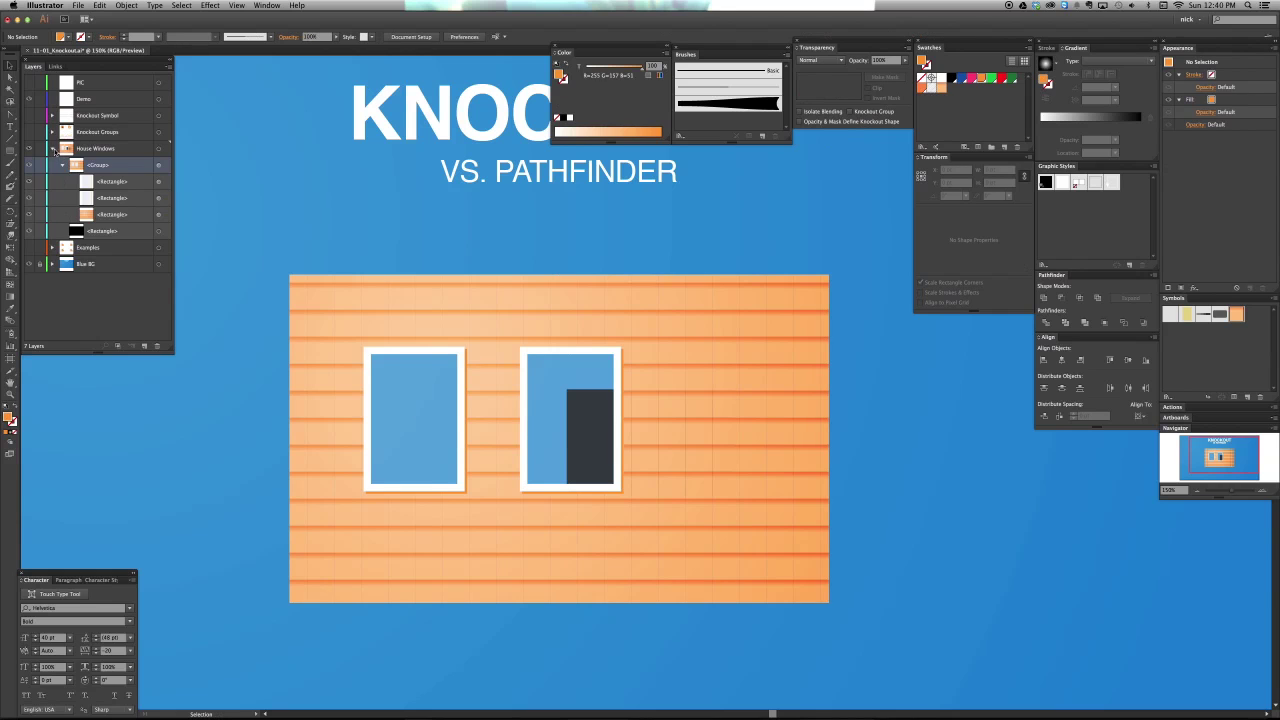
click(52, 148)
click(29, 131)
click(29, 148)
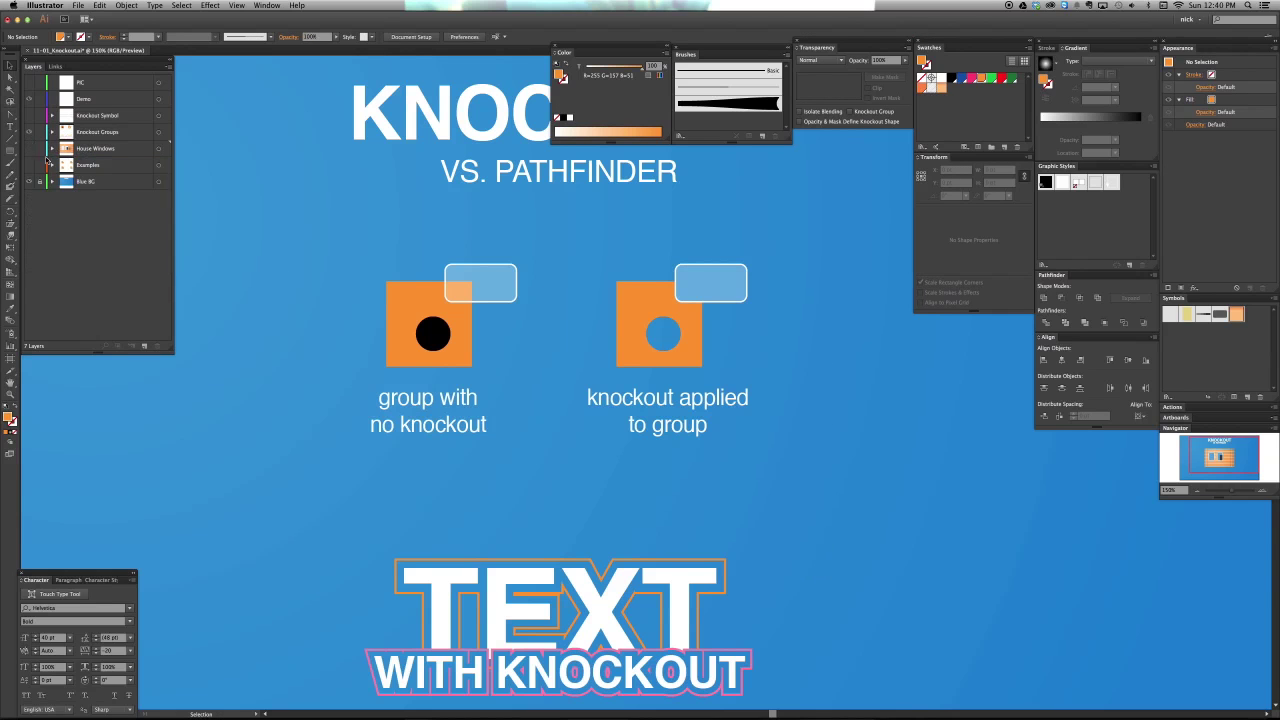
drag(409, 358, 434, 386)
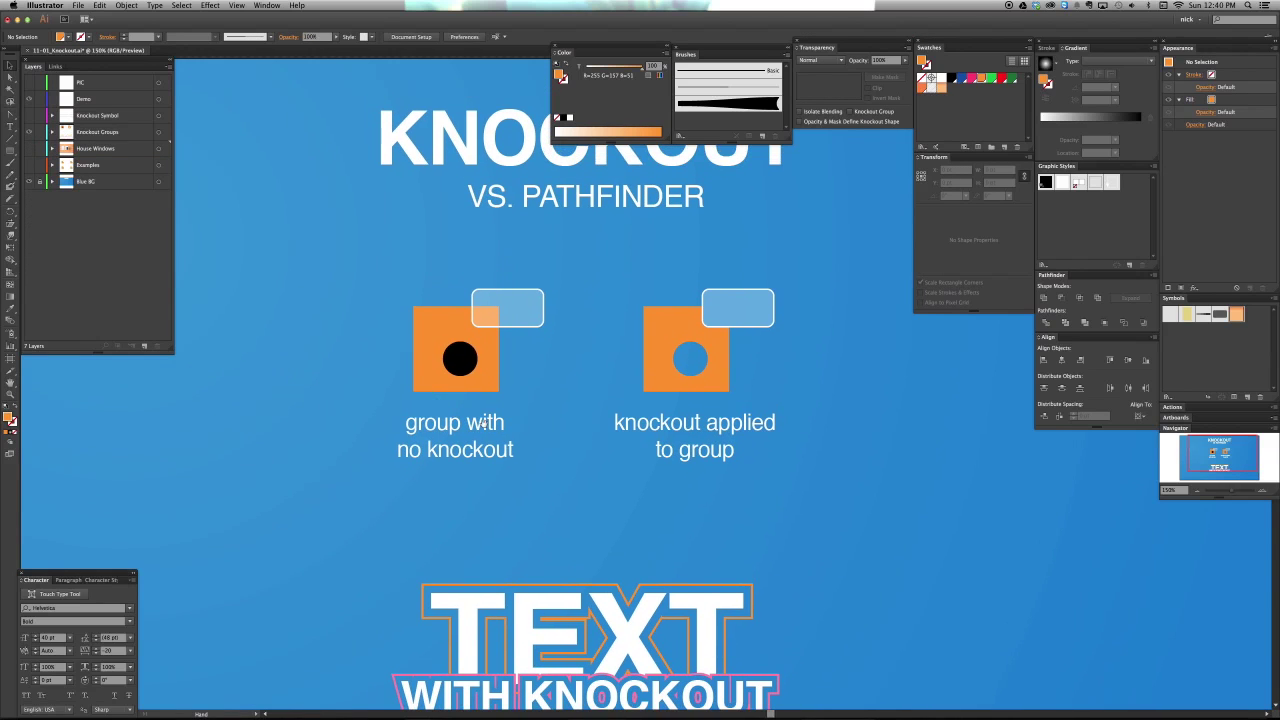
key(super+equal)
drag(497, 420, 512, 432)
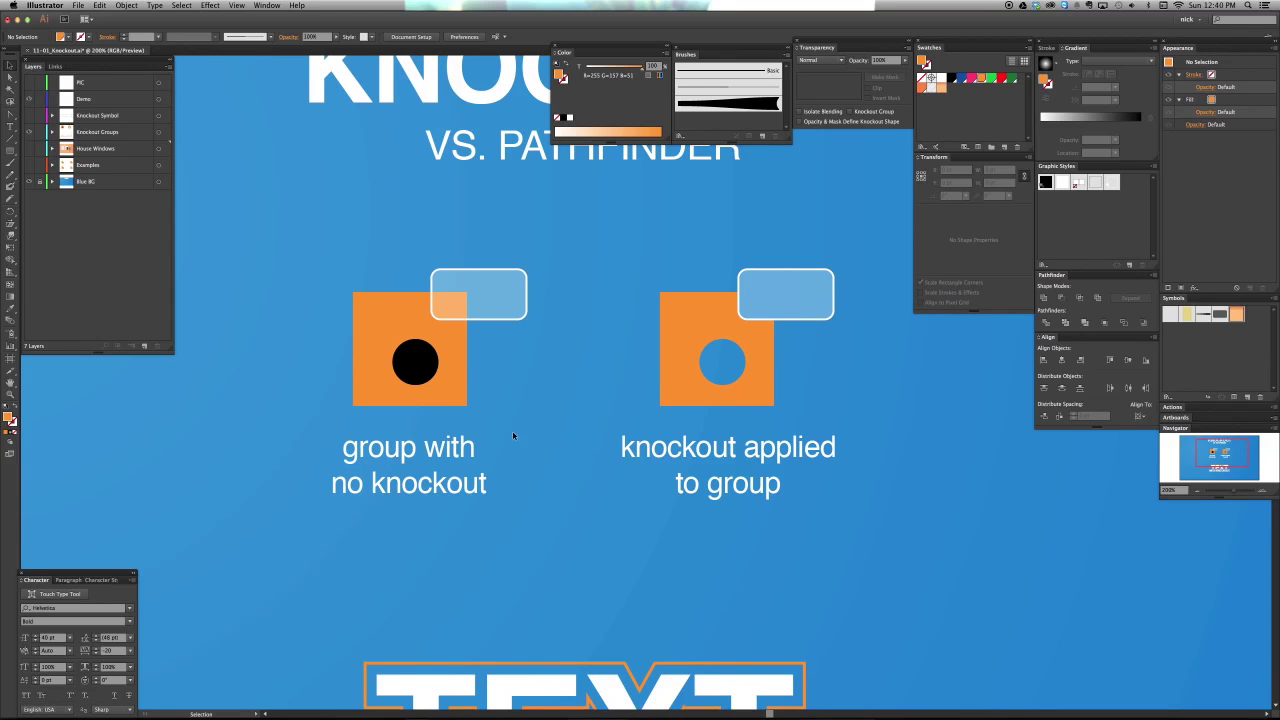
click(432, 350)
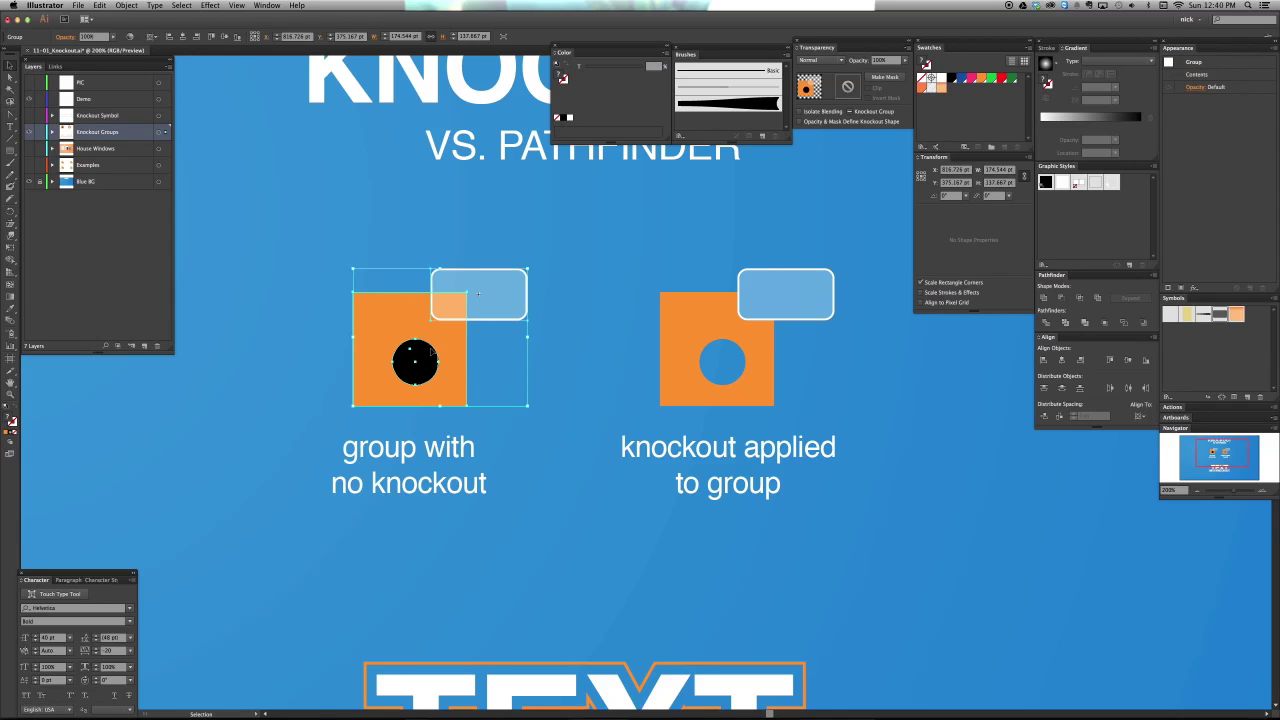
key(super+shift+a)
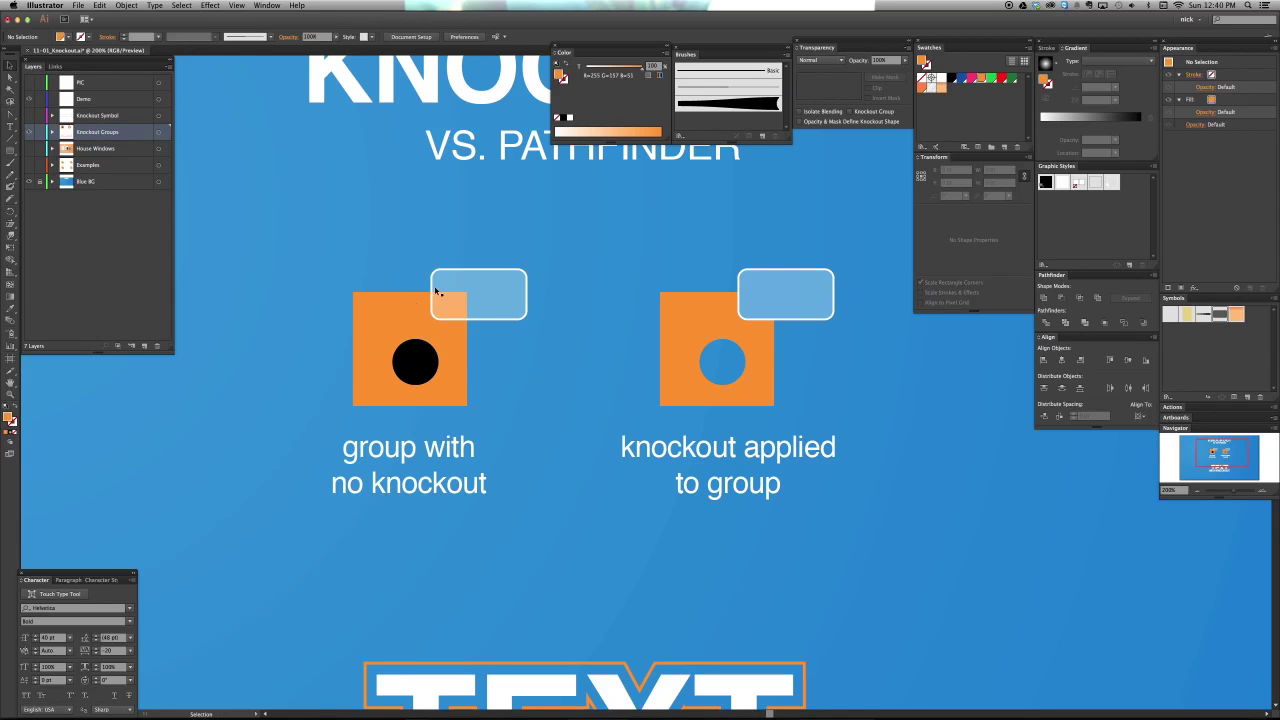
click(455, 361)
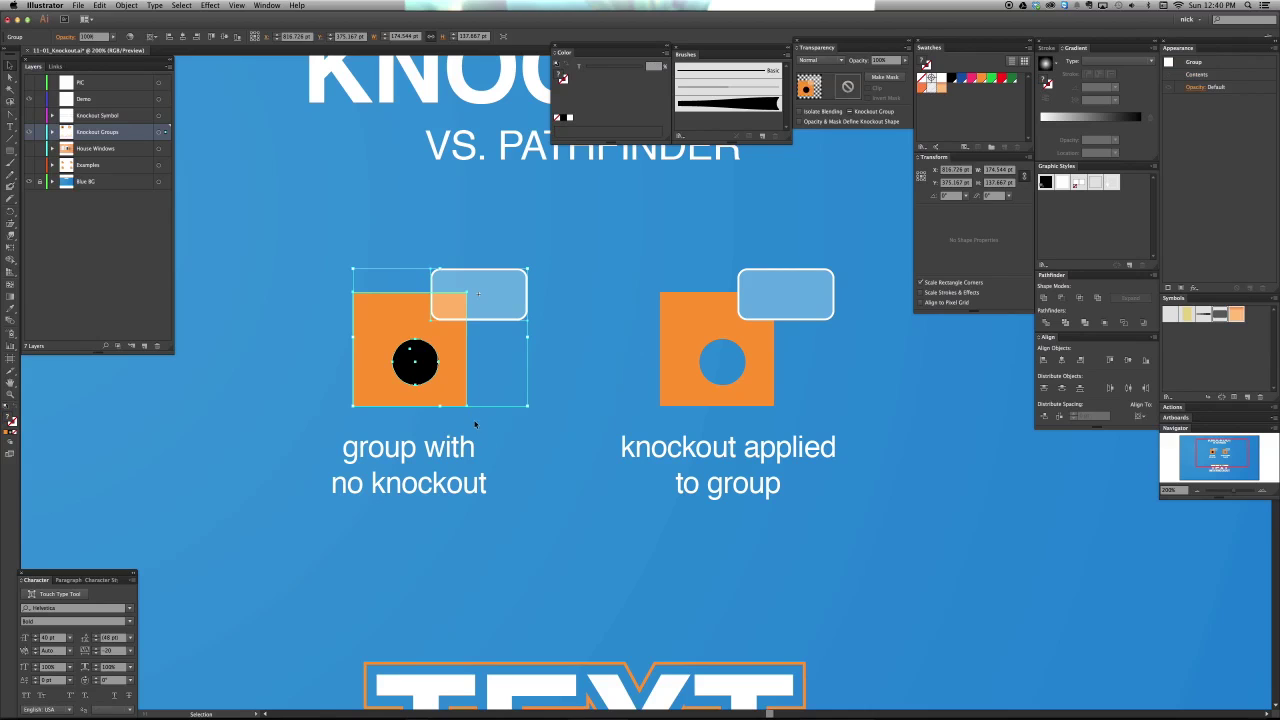
click(517, 451)
click(443, 330)
key(a)
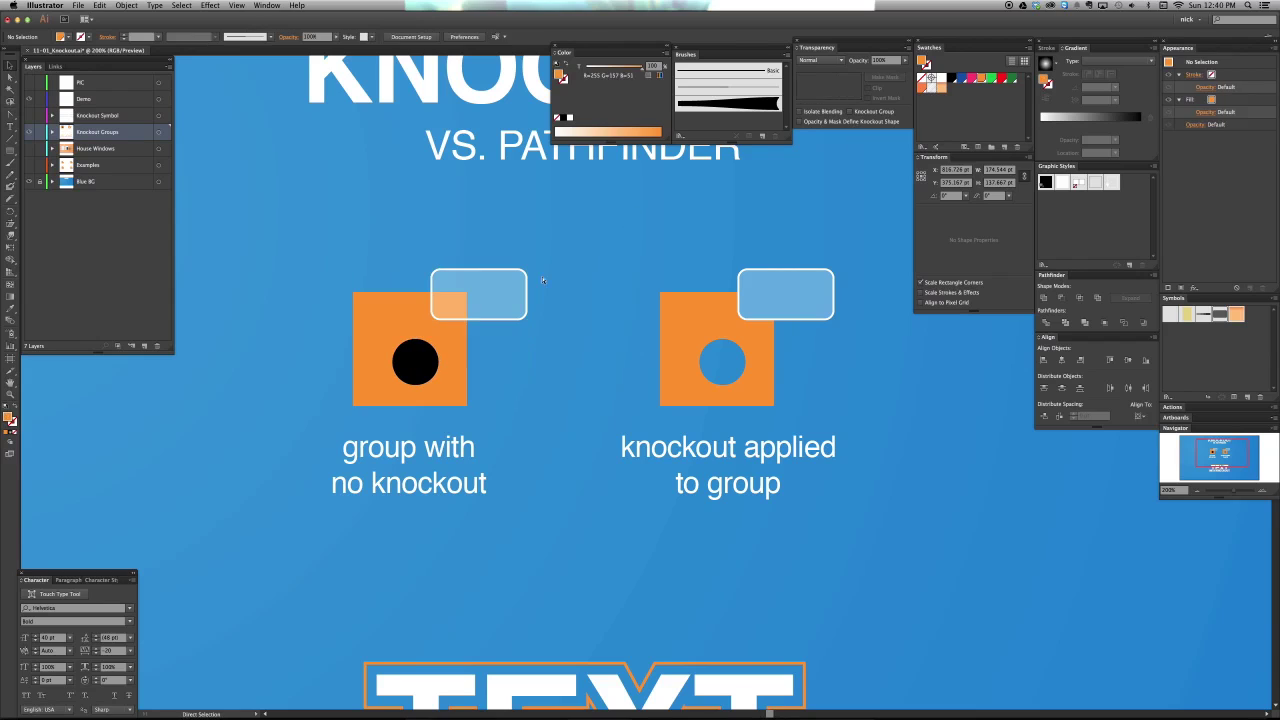
click(523, 315)
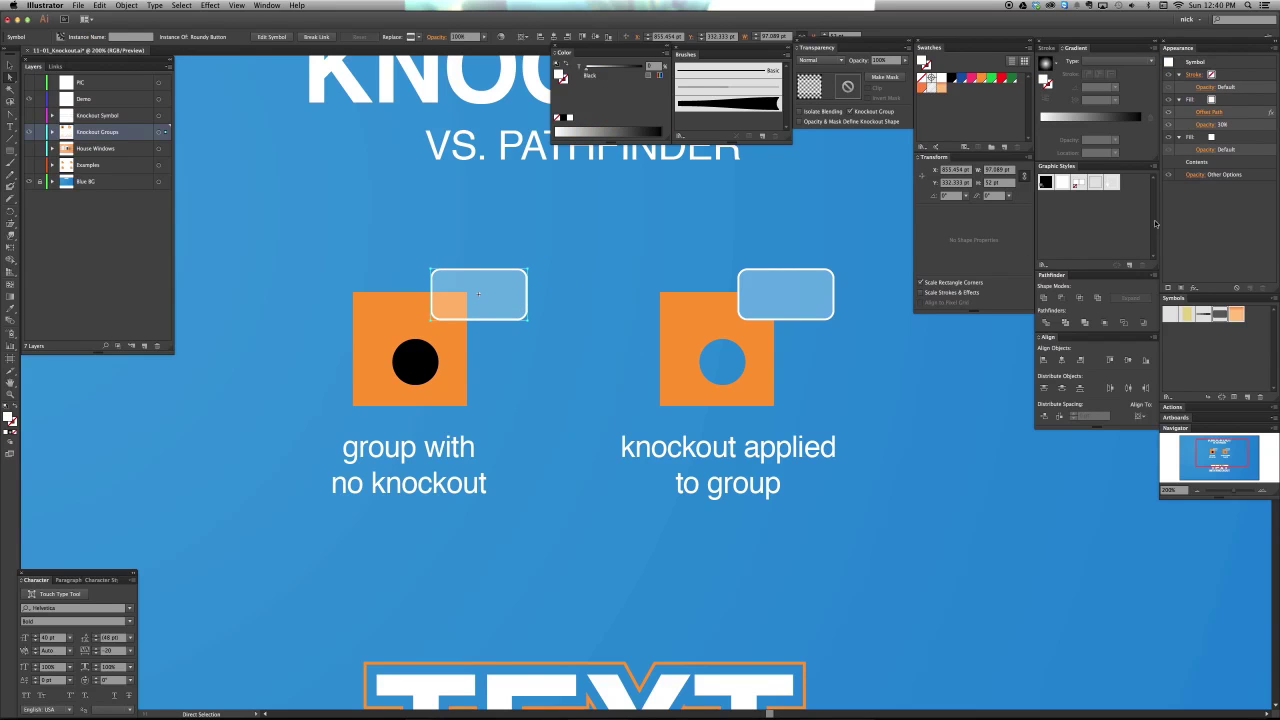
click(1207, 64)
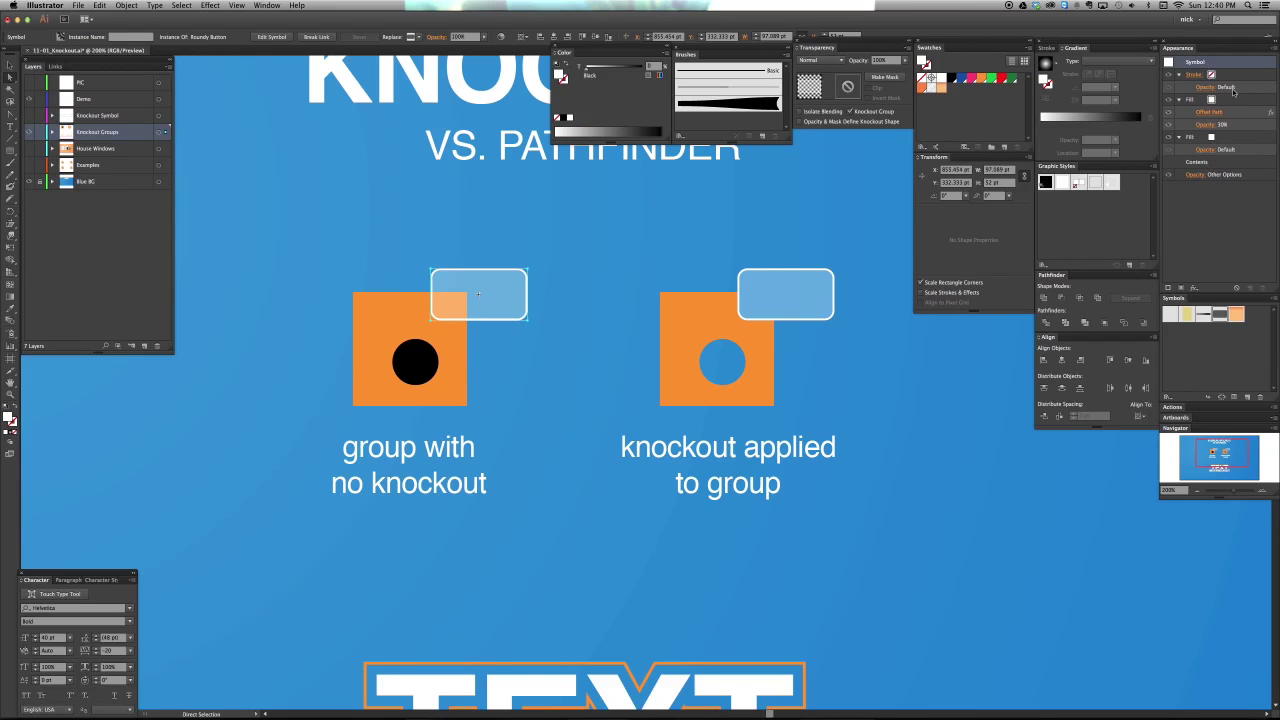
key(v)
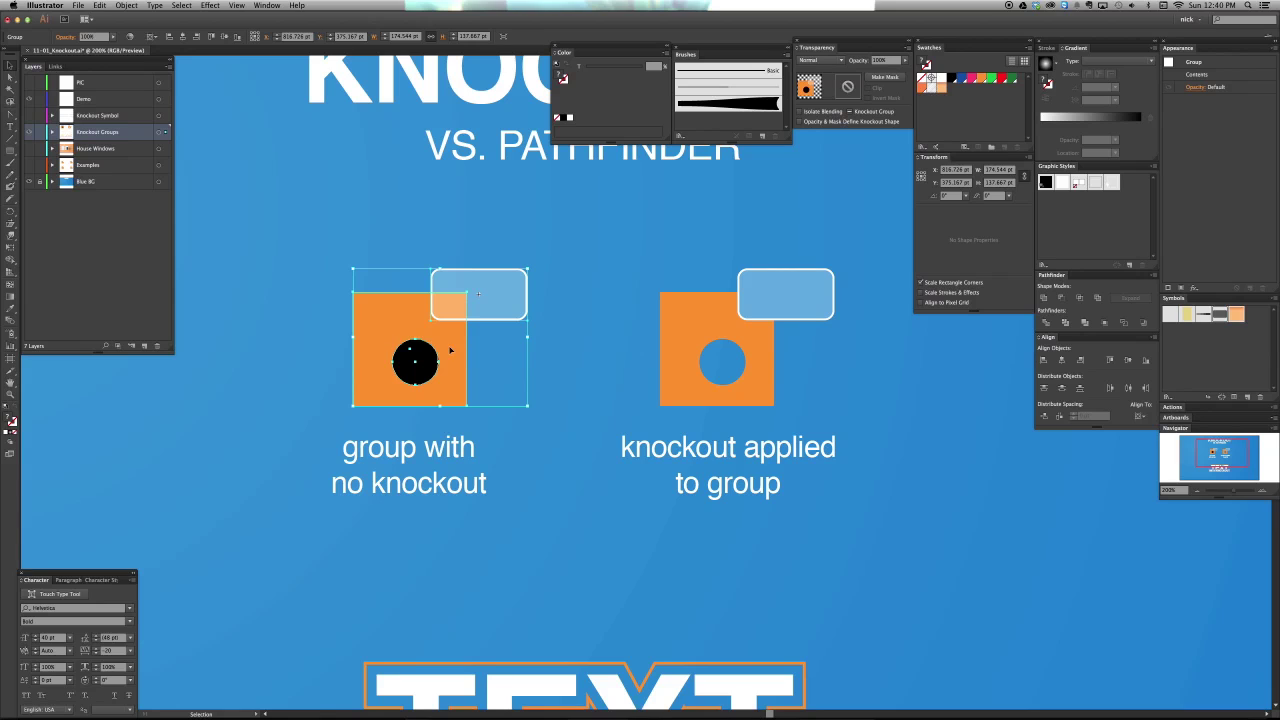
click(577, 349)
click(710, 293)
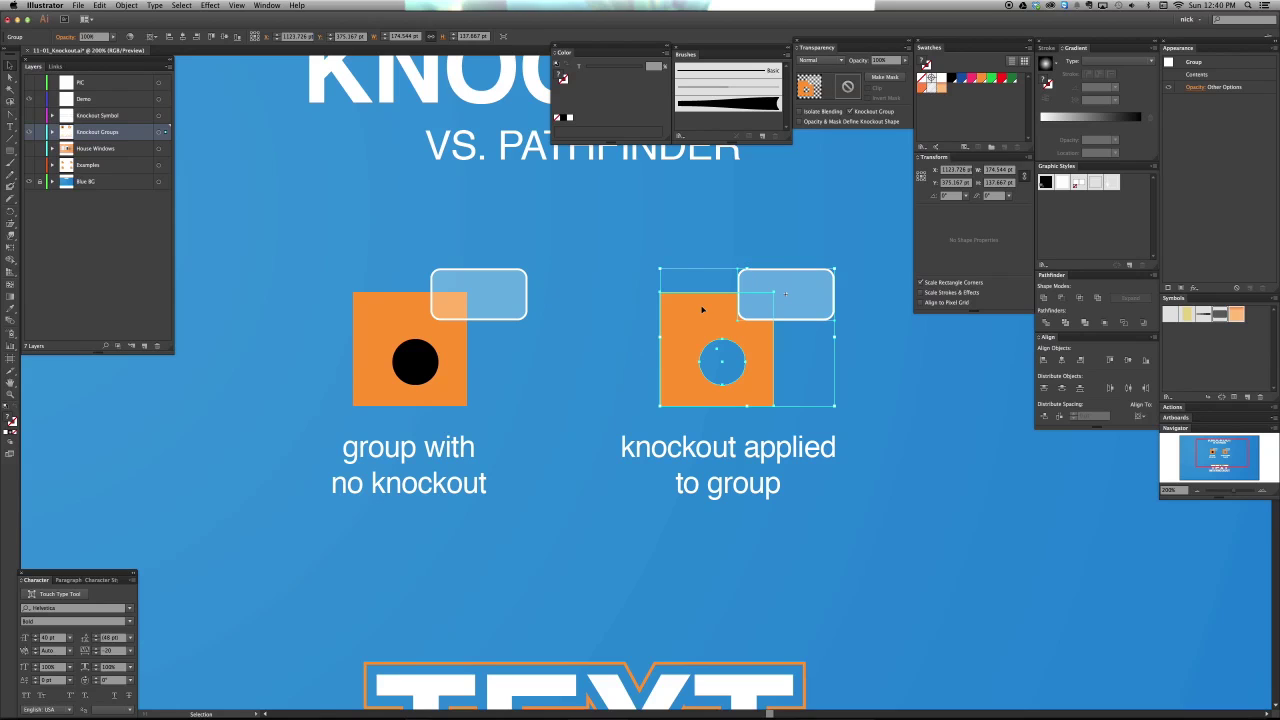
Direct-select the knocked-out circle inside the right orange square.
click(617, 380)
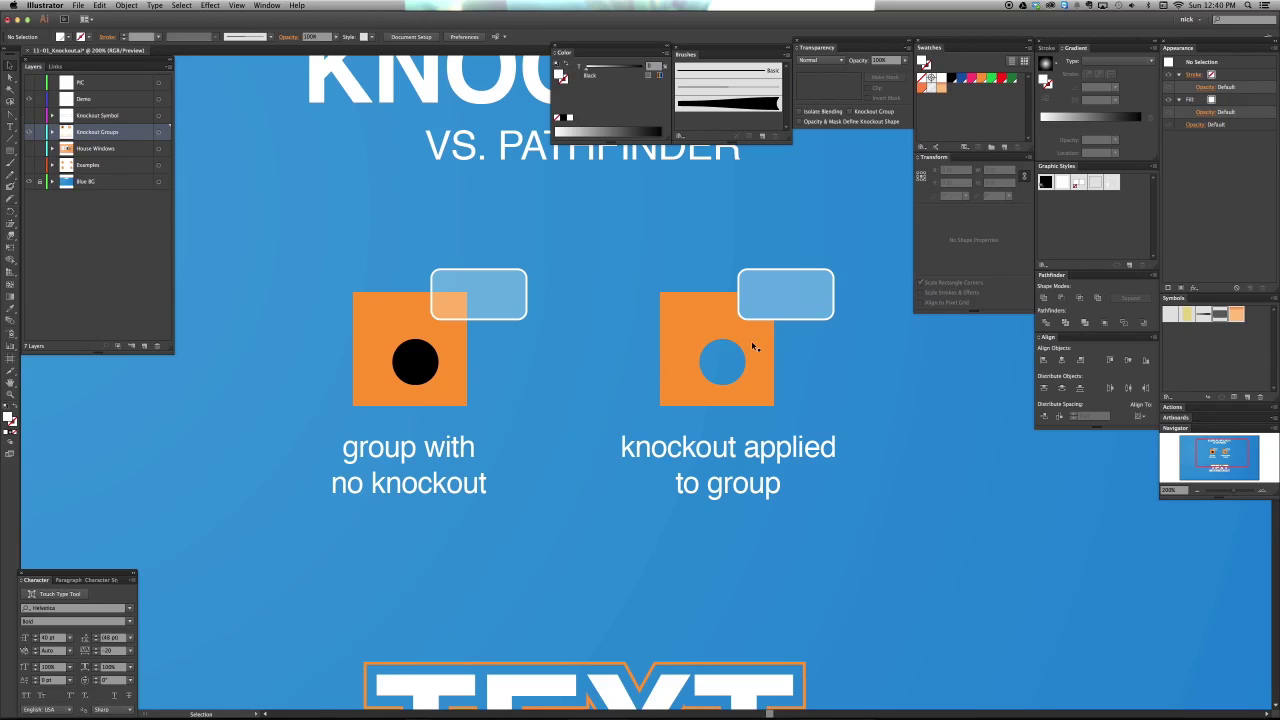
key(a)
click(760, 295)
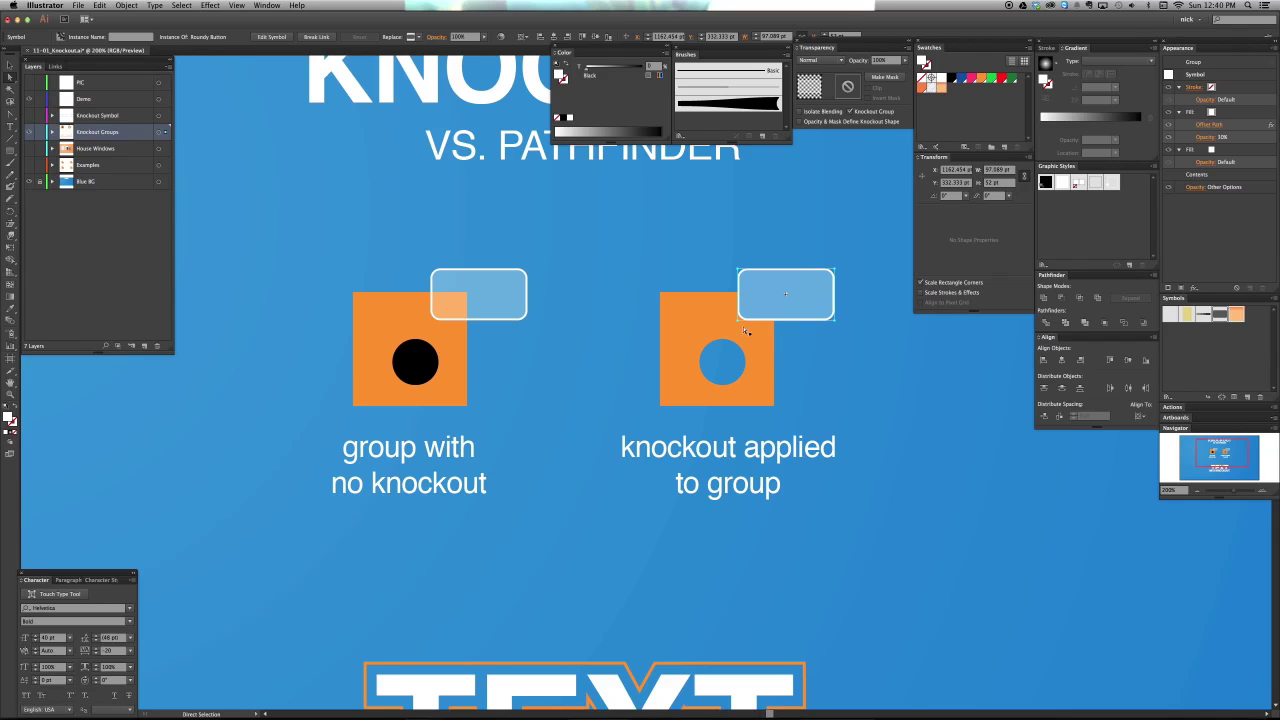
click(708, 372)
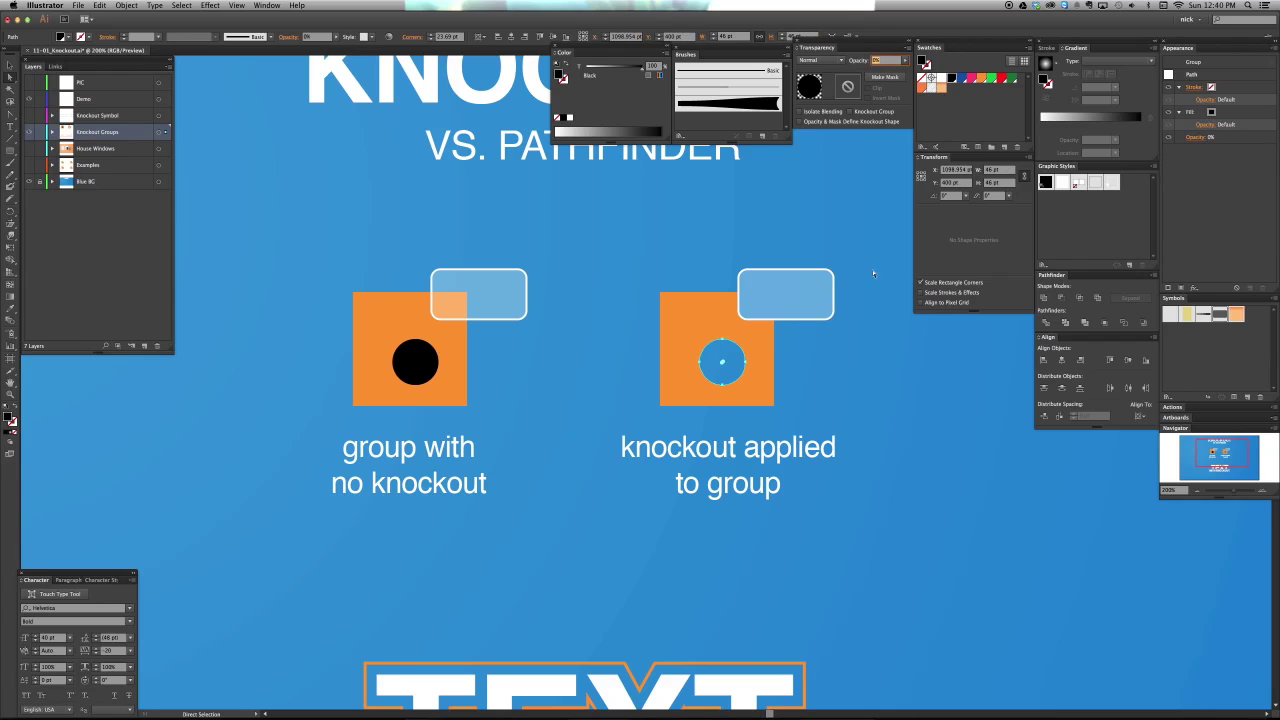
click(776, 378)
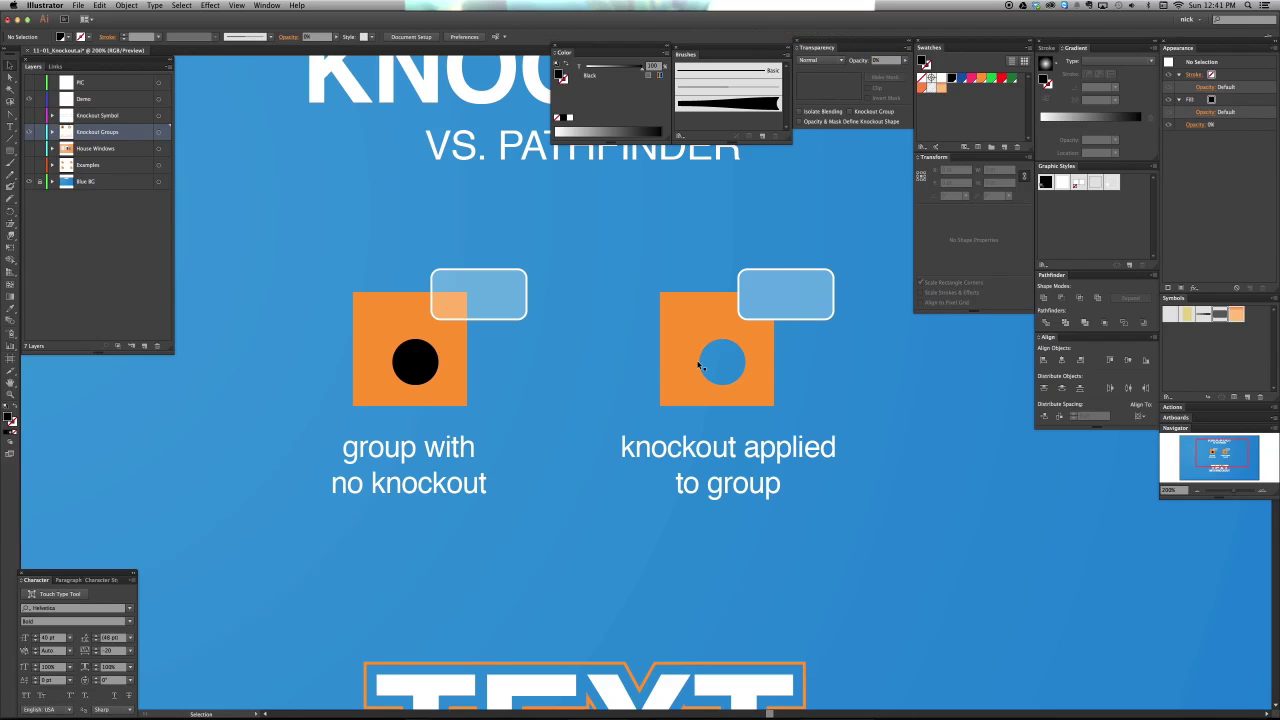
key(a)
click(729, 380)
Move the circle hole up-left, shrink it to 33.5 pt, and add a 45.5 pt copy lower right.
key(v)
drag(729, 380, 747, 349)
key(a)
key(v)
key(a)
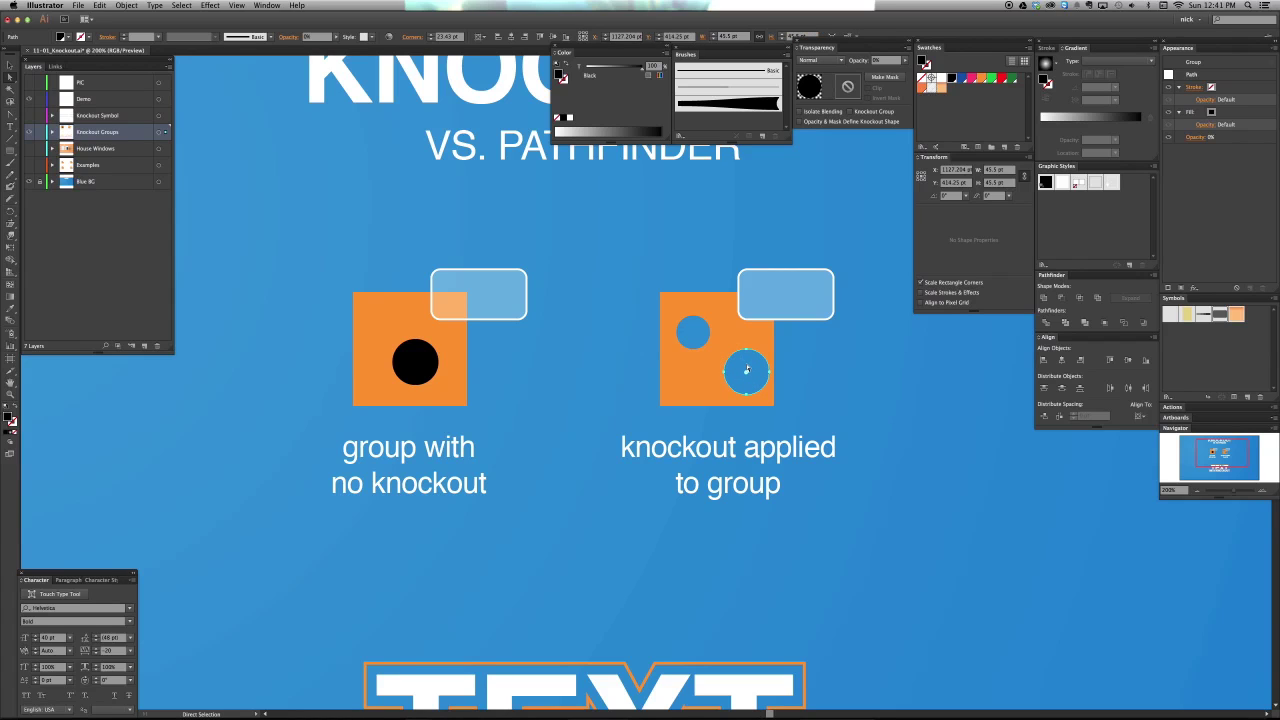
Draw a small black star just left of the orange square.
key(shift+s)
mouse_move(646, 370)
mouse_down()
mouse_move(662, 392)
mouse_move(684, 388)
mouse_up()
key(v)
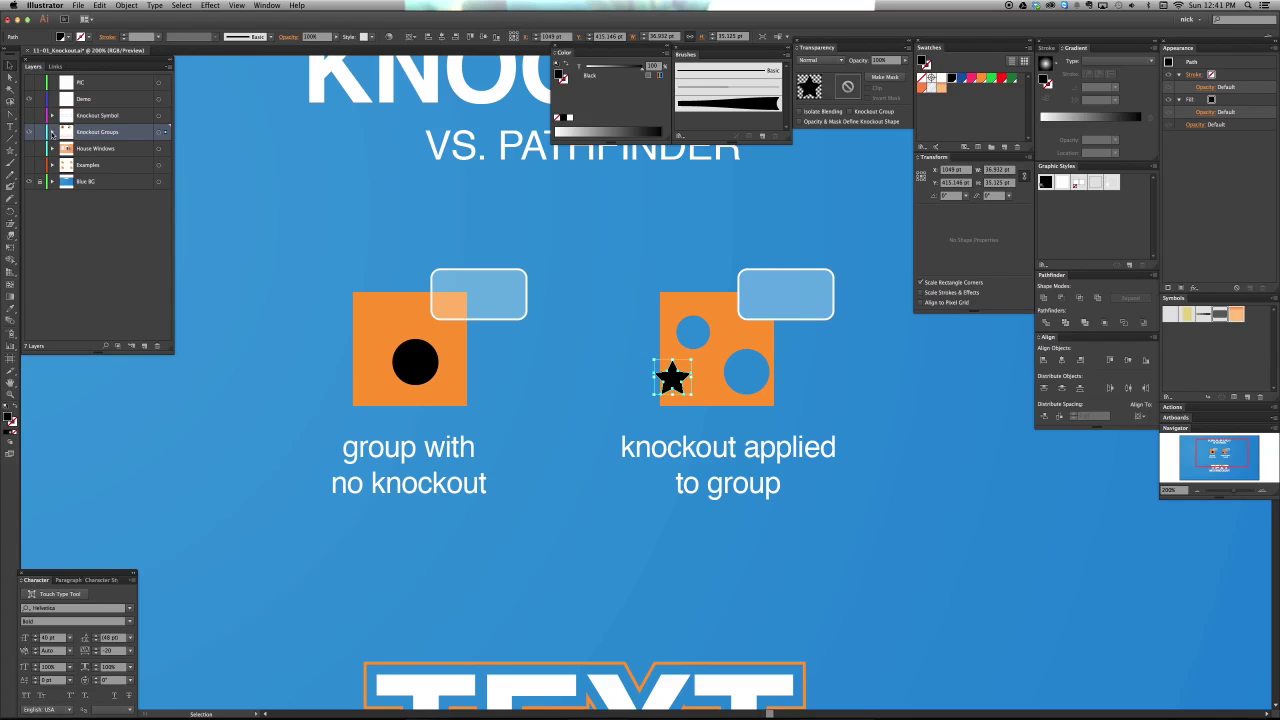
In the Layers panel, move the star into the right knockout group.
click(52, 133)
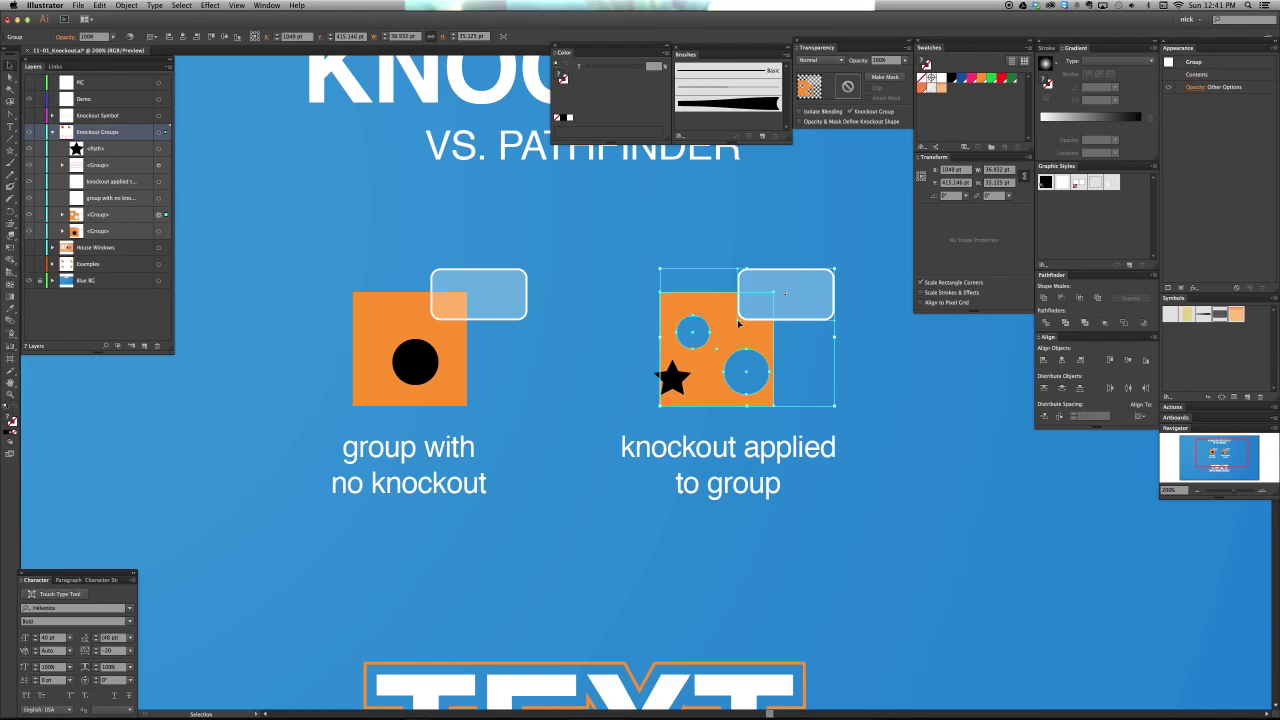
click(159, 214)
click(61, 215)
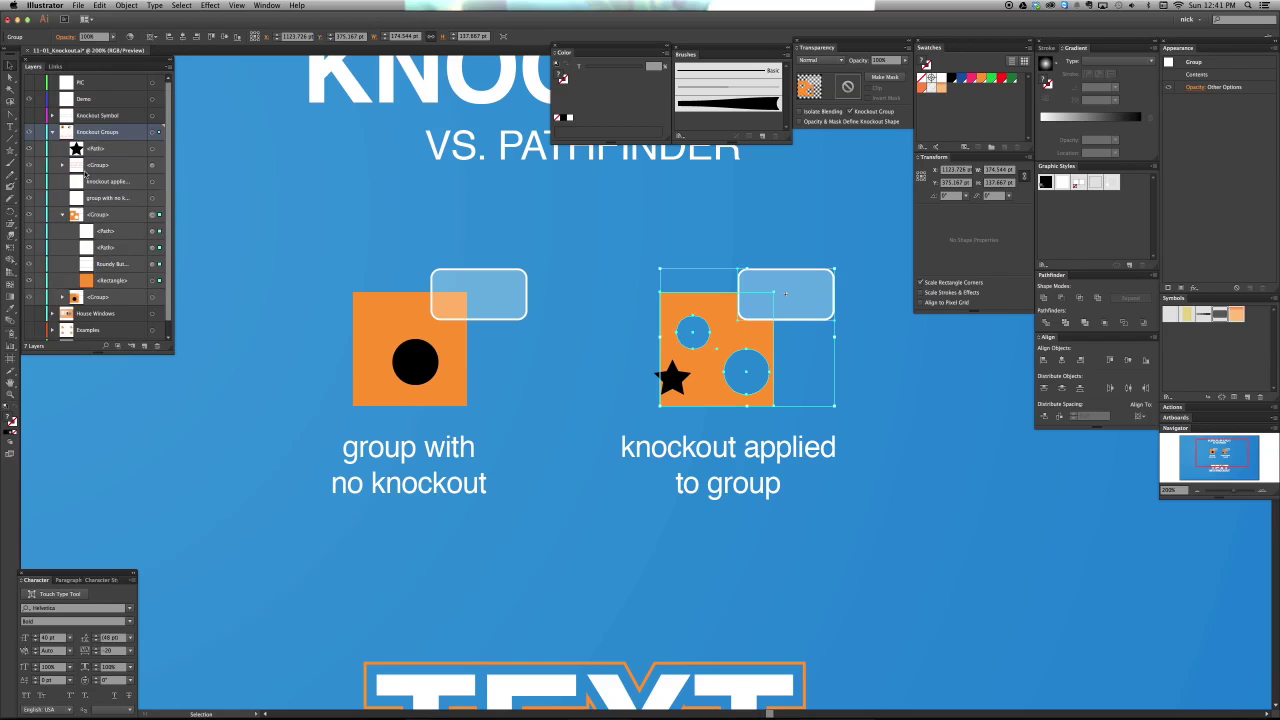
drag(100, 224, 100, 222)
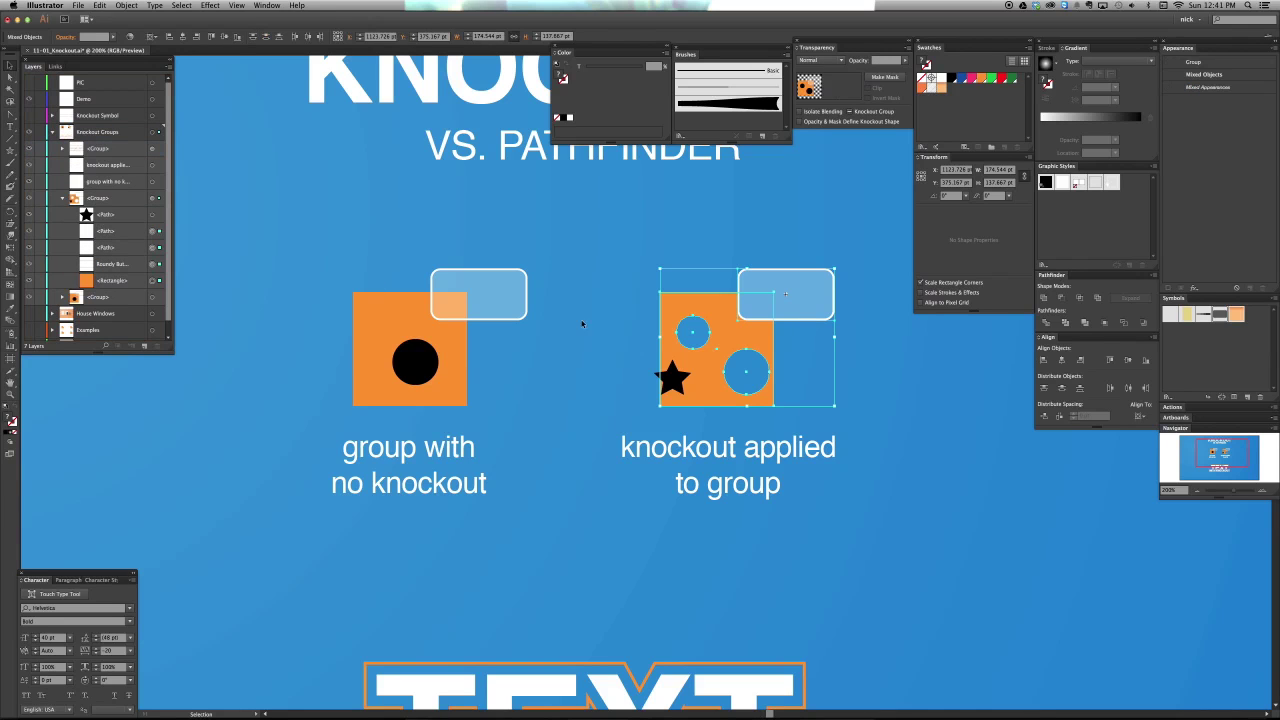
Set the star's opacity to 0% so it punches a star-shaped hole.
key(a)
click(674, 380)
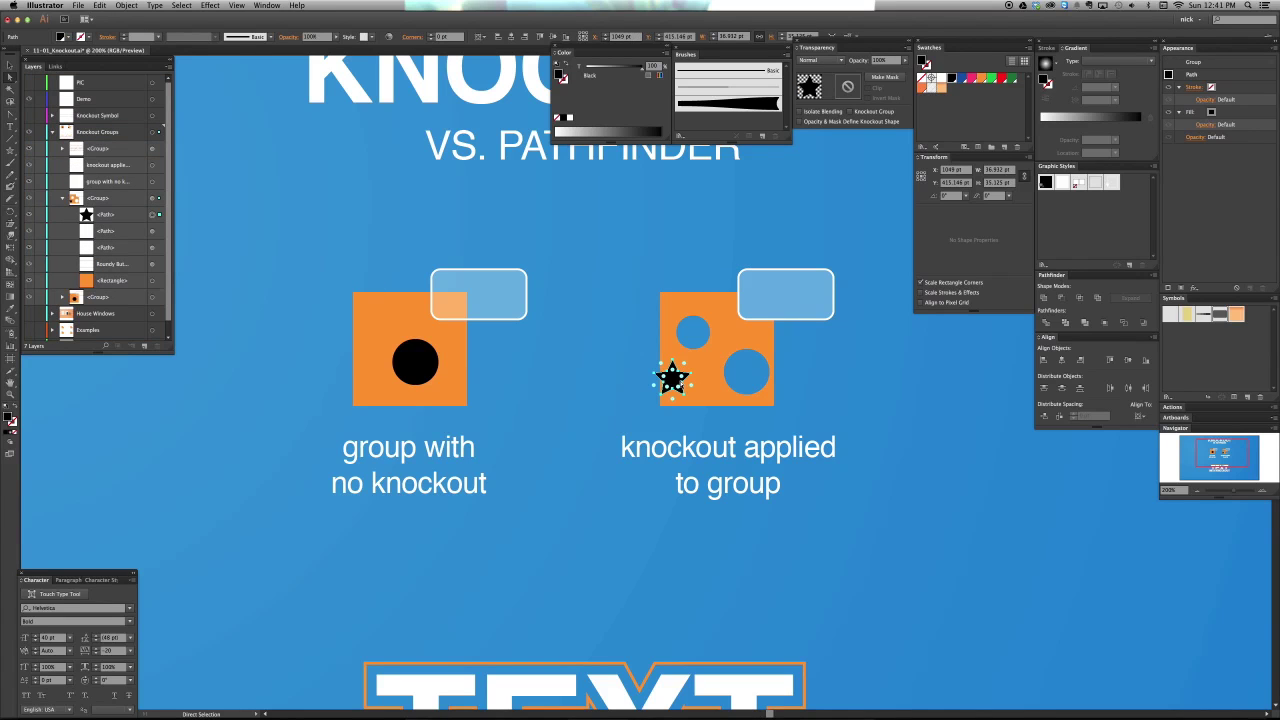
click(865, 61)
text(0)
key(Return)
key(super+shift+a)
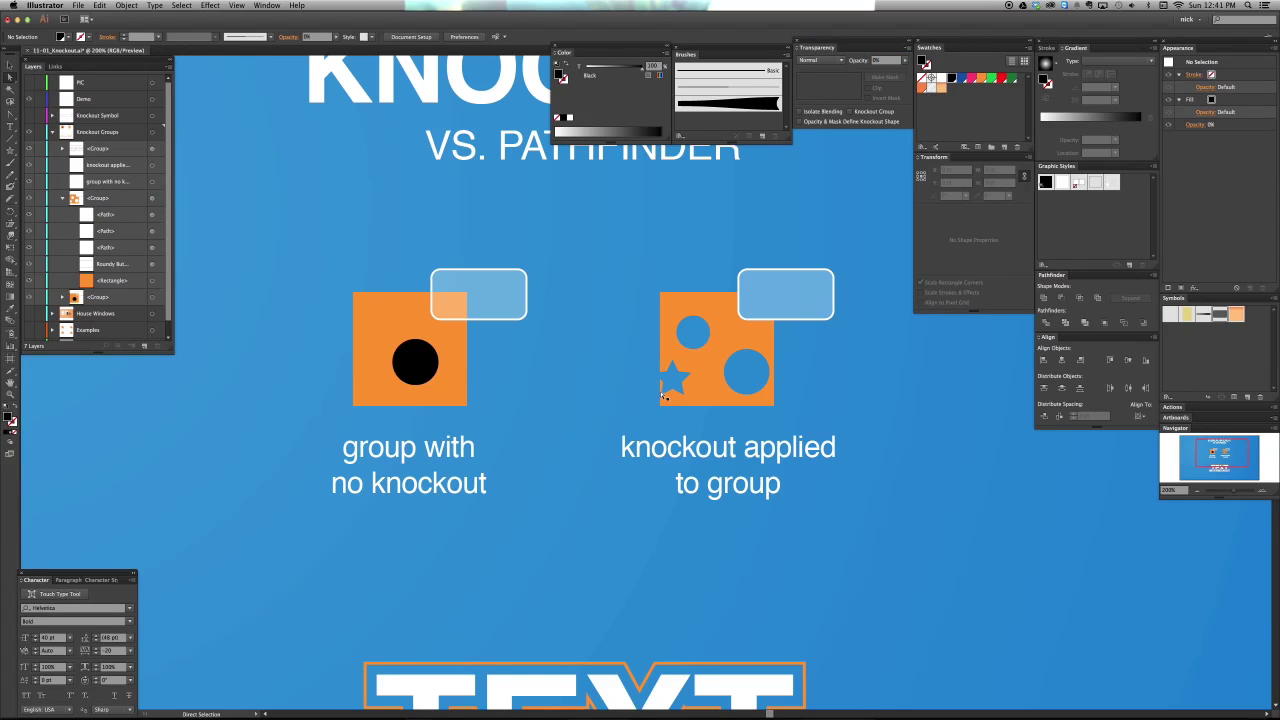
click(681, 380)
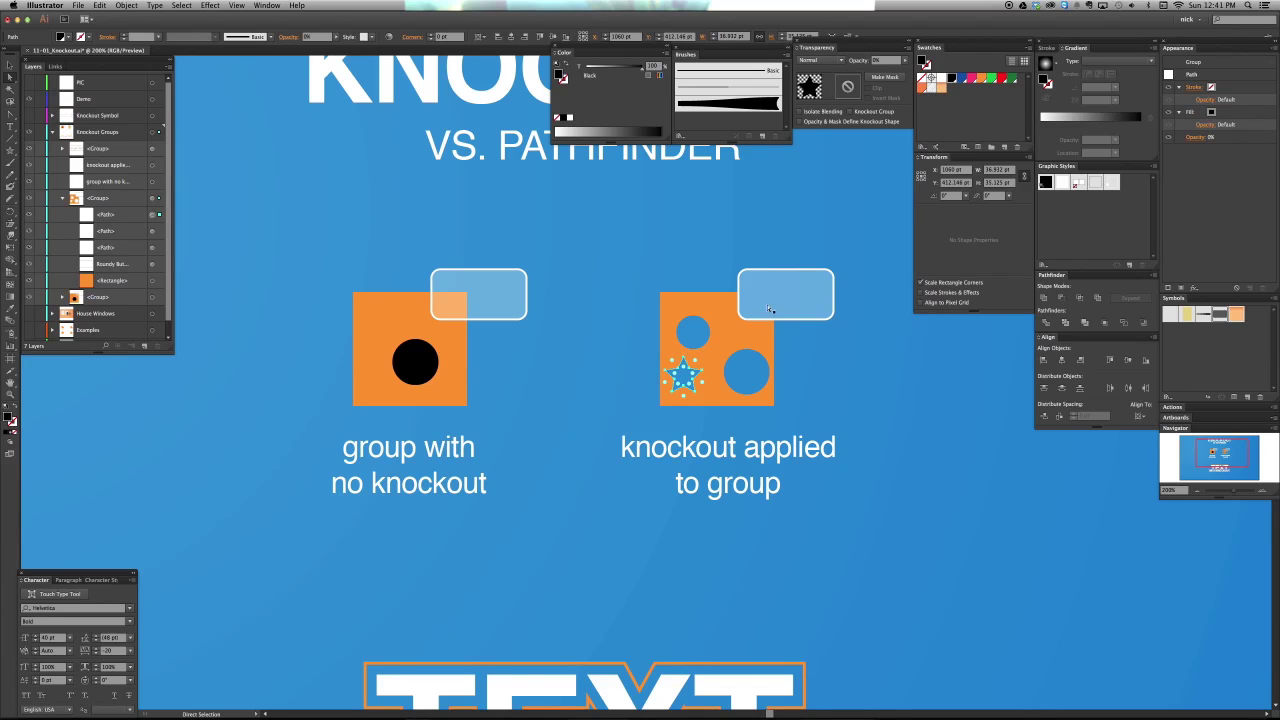
click(831, 349)
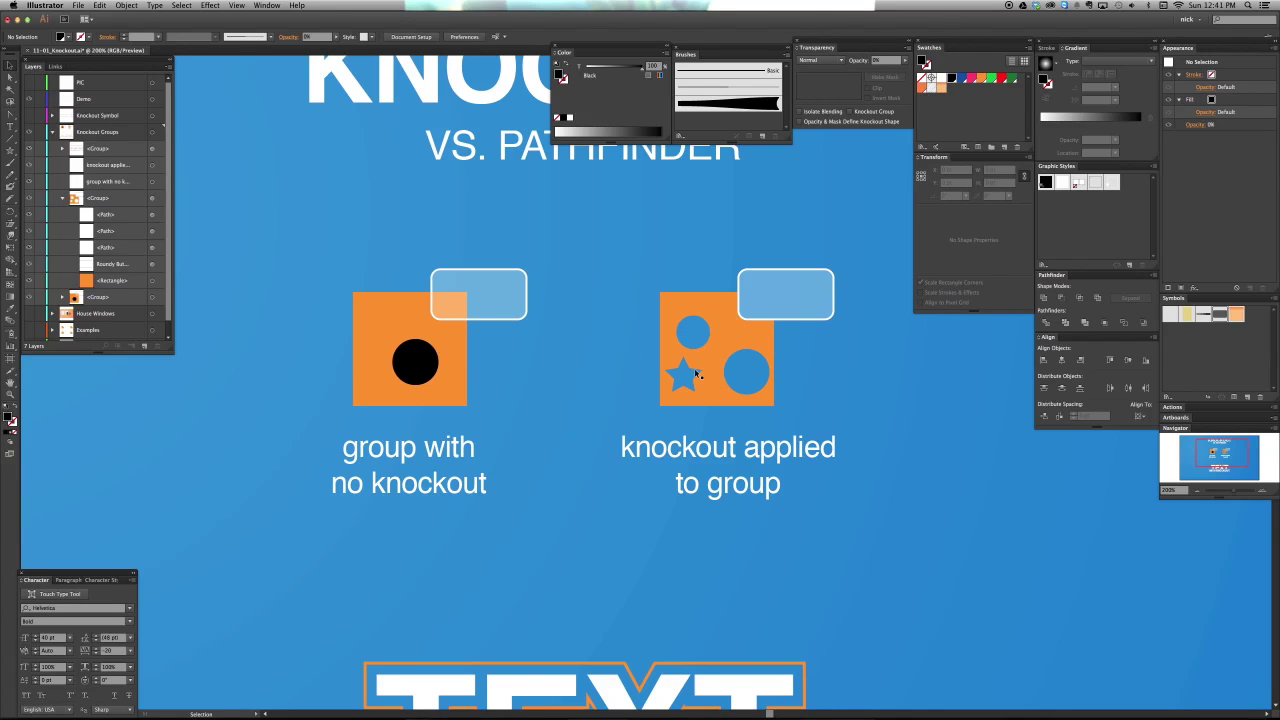
scroll(697, 373, right, 3)
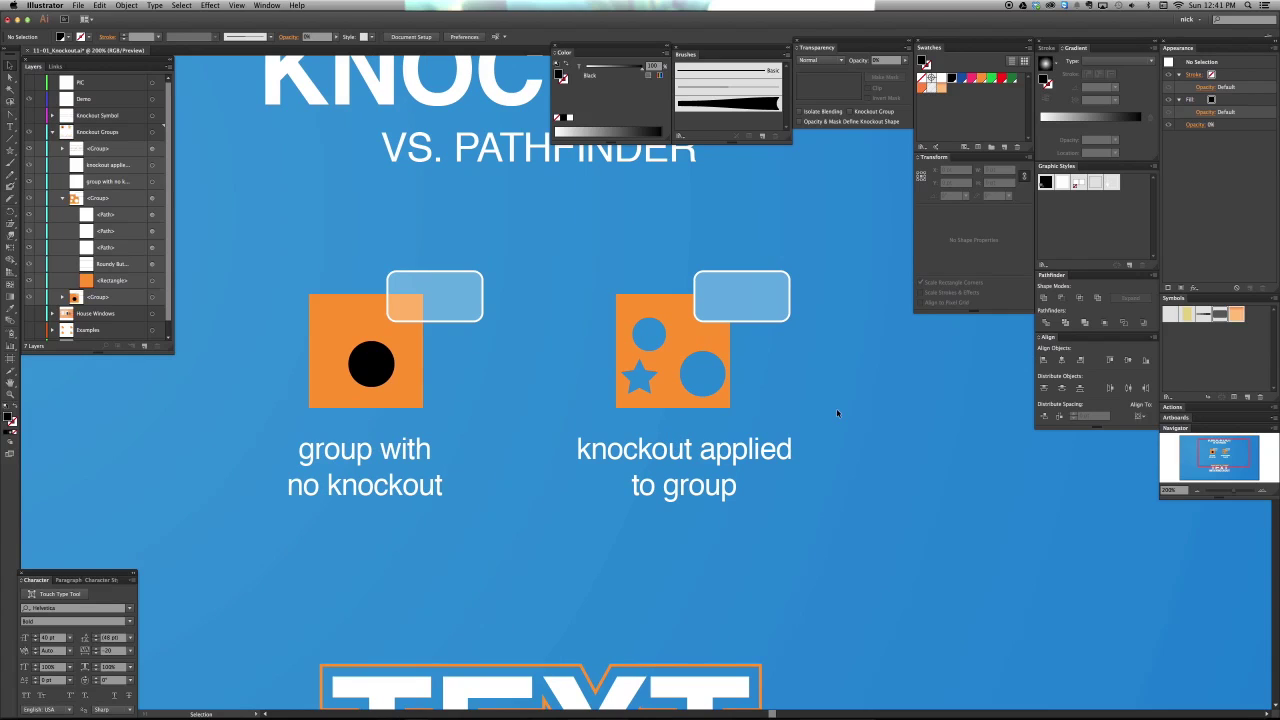
key(m)
drag(852, 385, 934, 467)
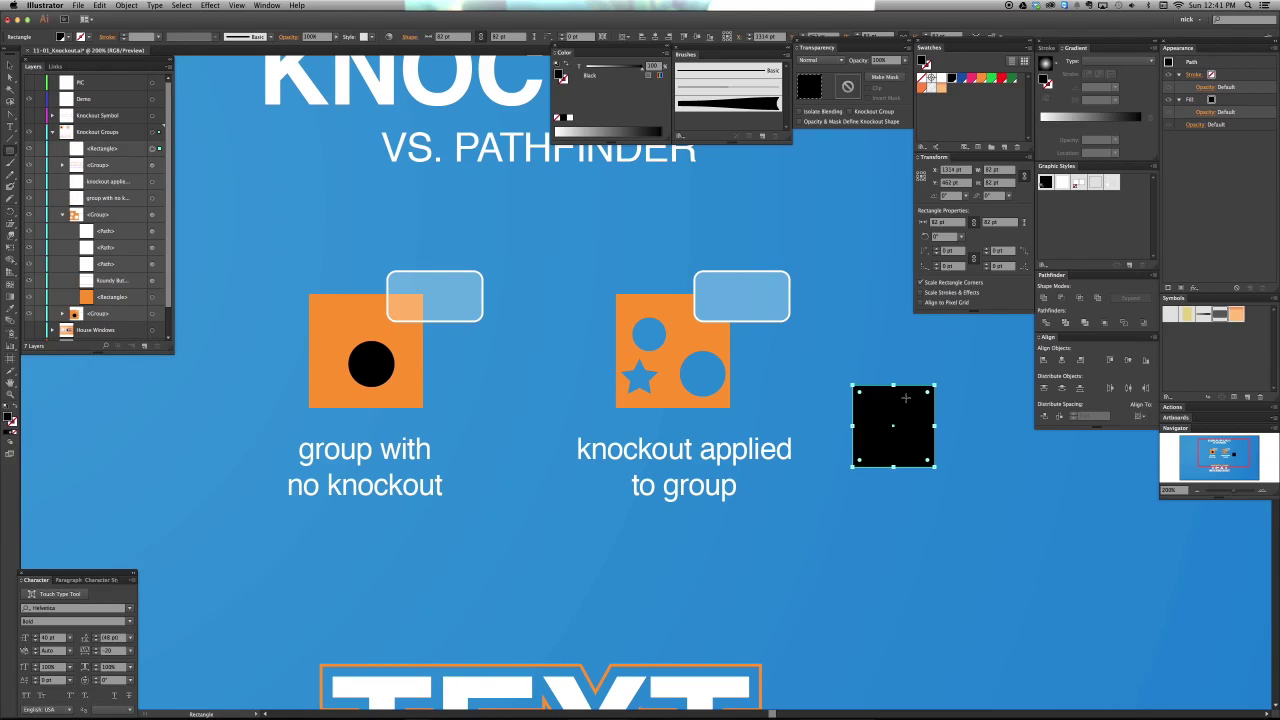
key(super+shift+bracketleft)
key(v)
click(975, 403)
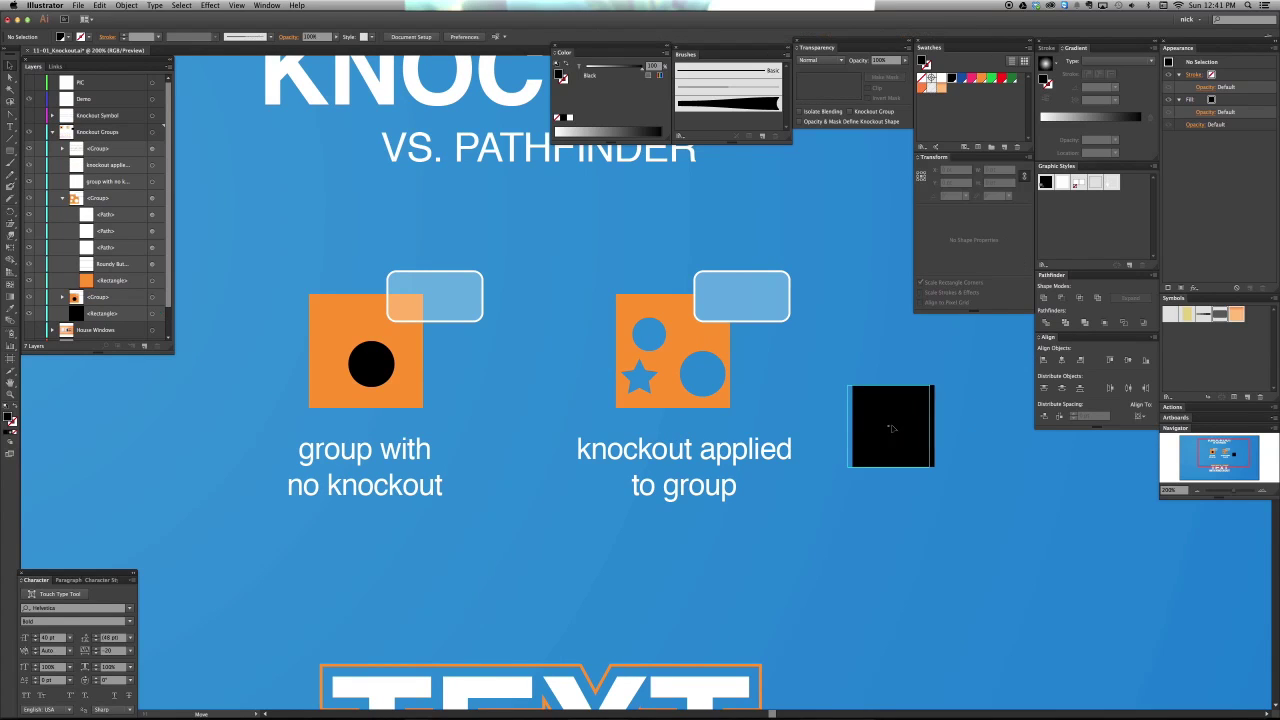
click(891, 428)
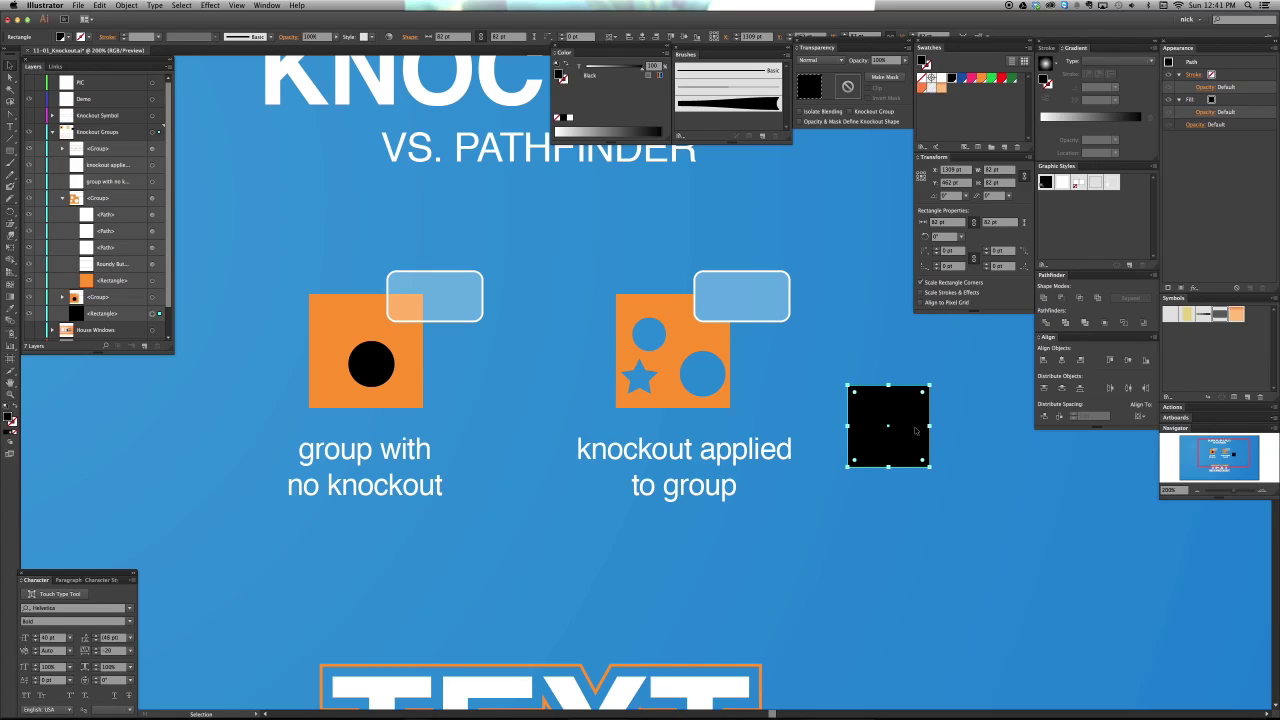
drag(915, 430, 782, 408)
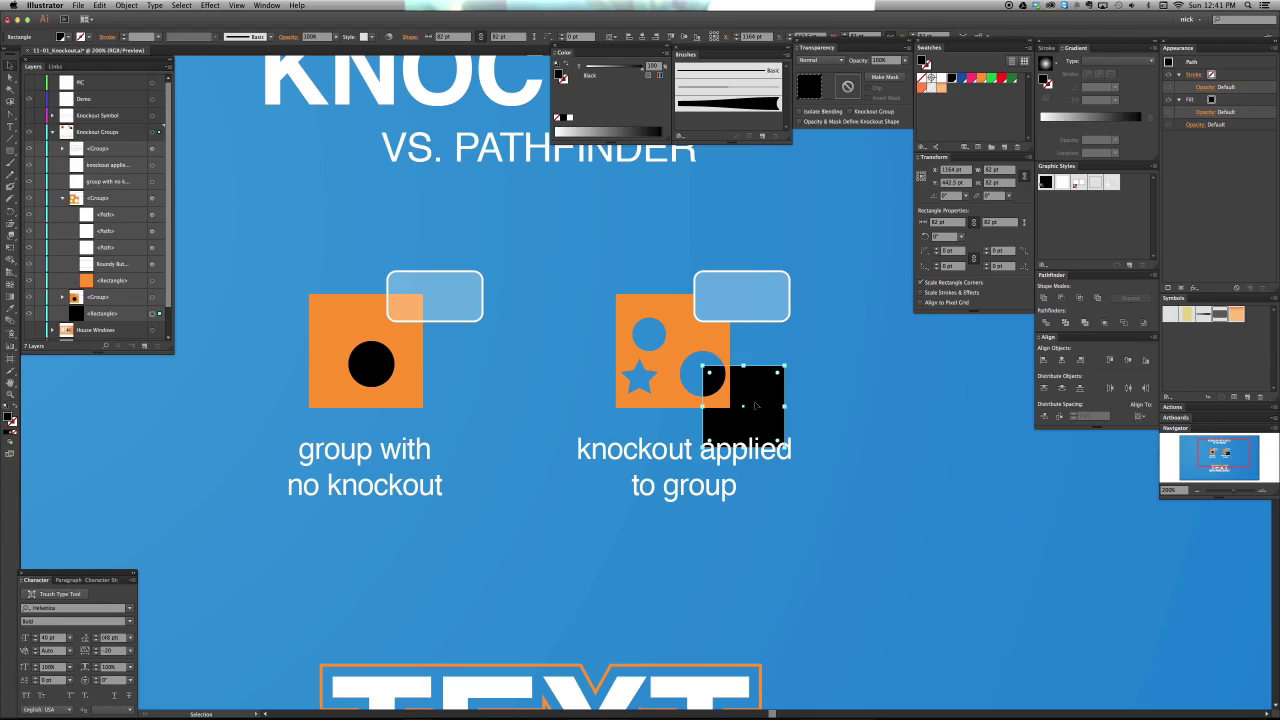
key(super+shift+a)
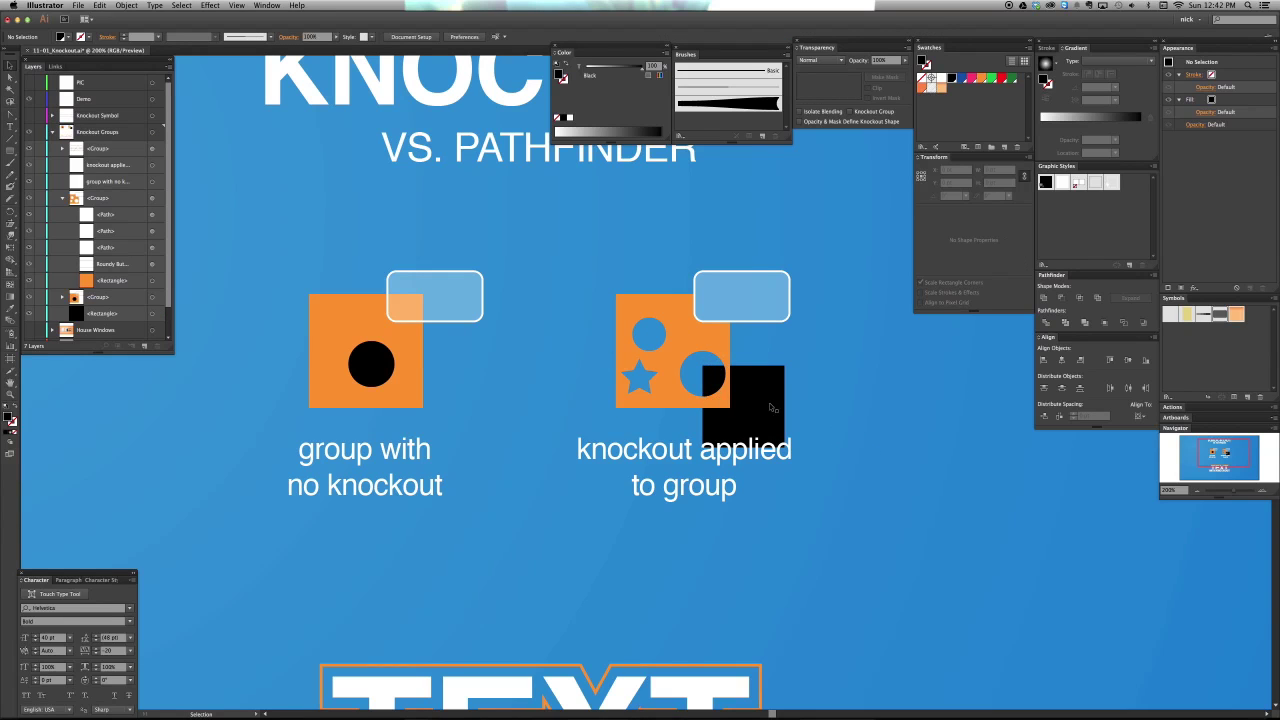
drag(769, 404, 766, 343)
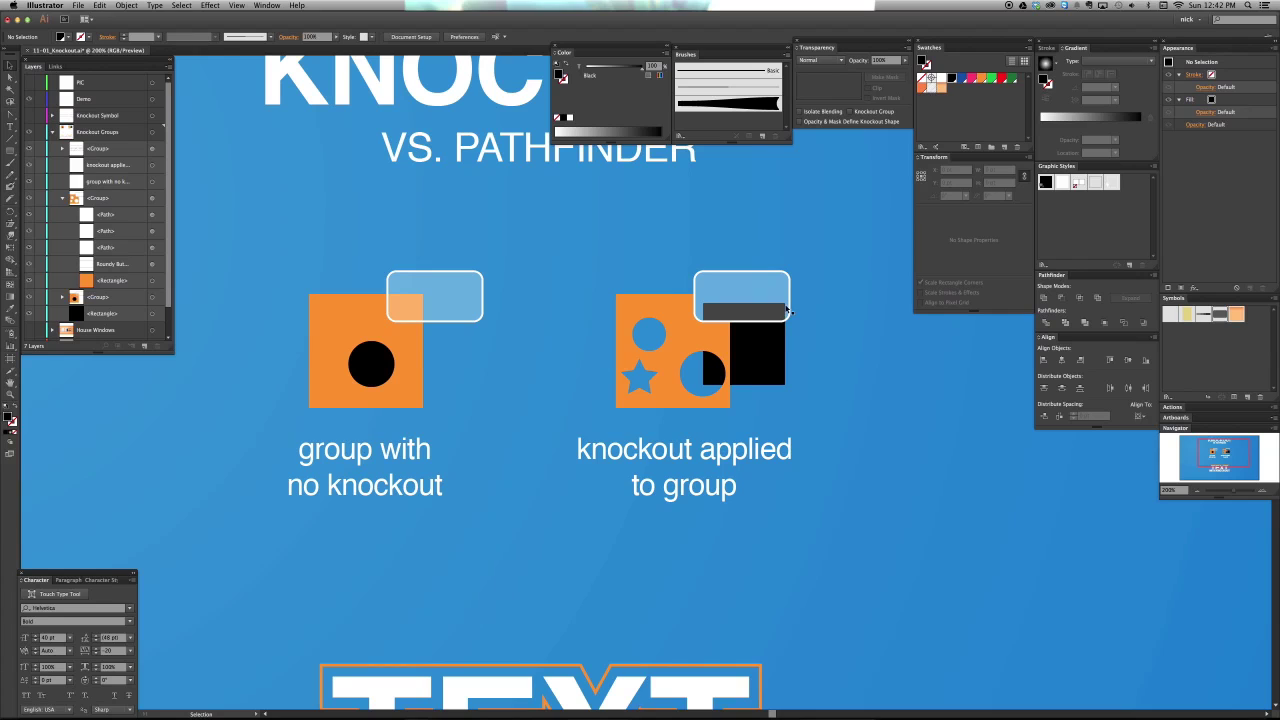
click(763, 359)
drag(761, 316, 743, 316)
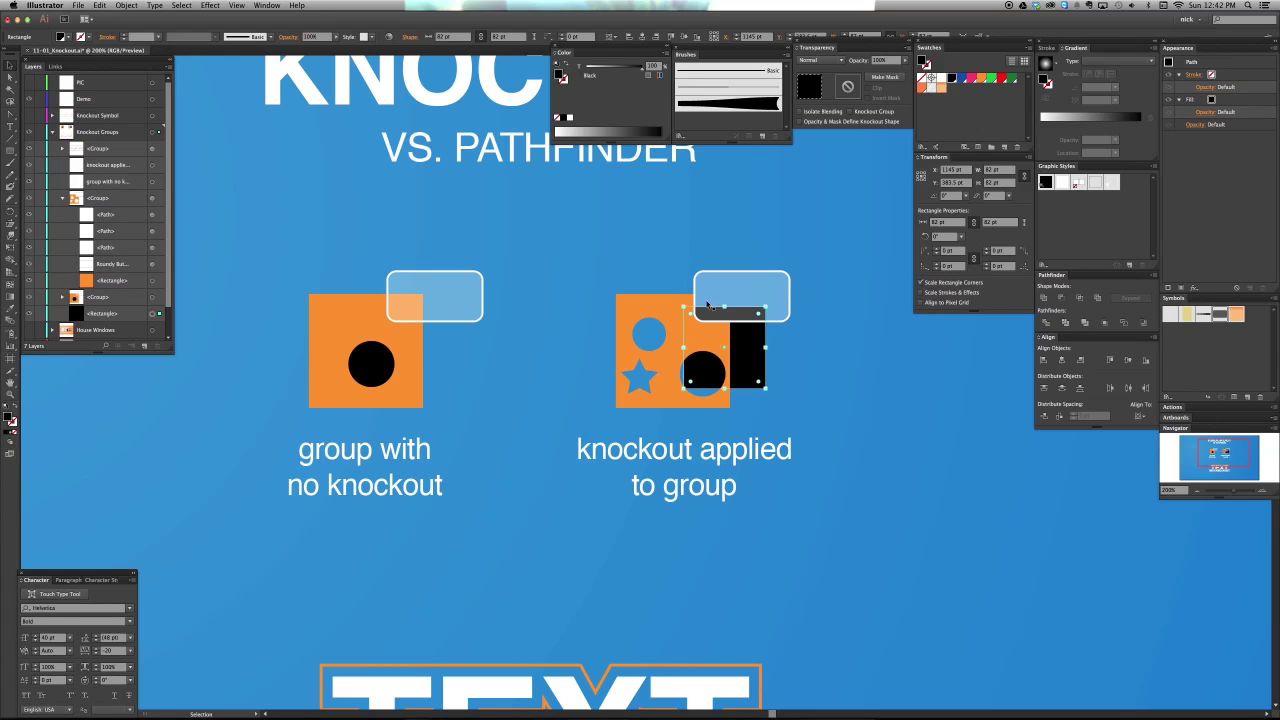
key(a)
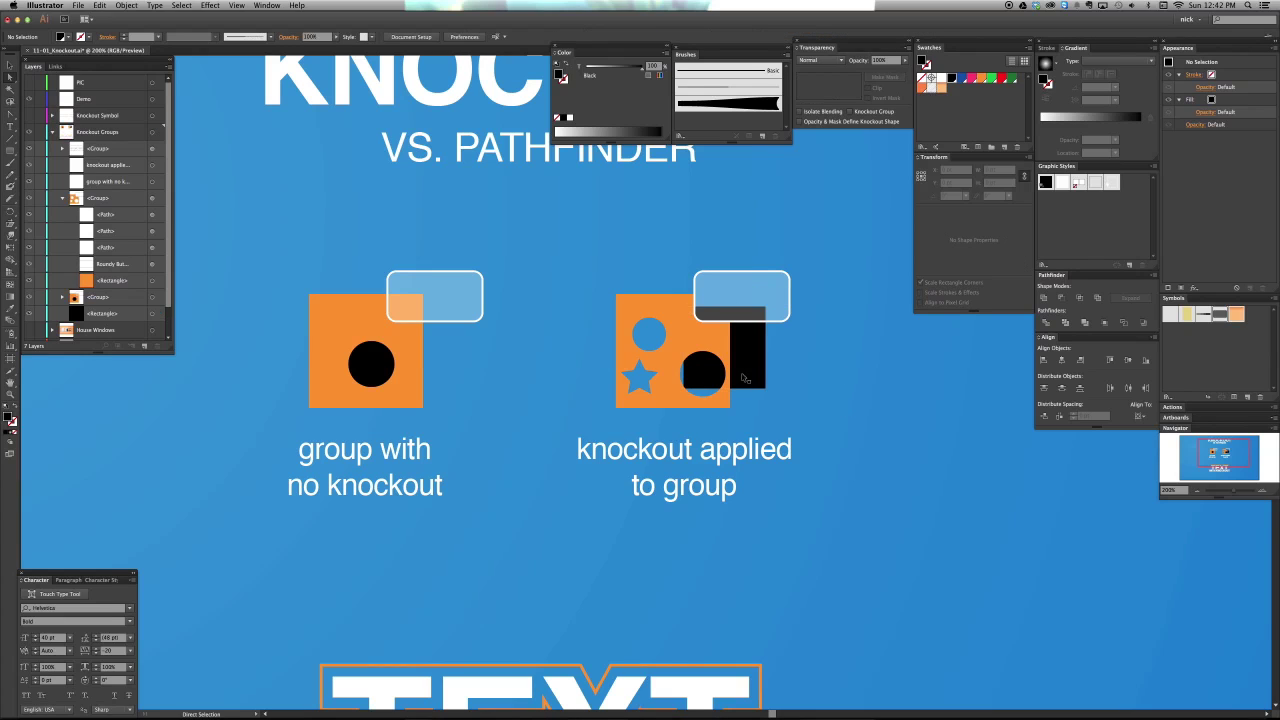
key(v)
key(Delete)
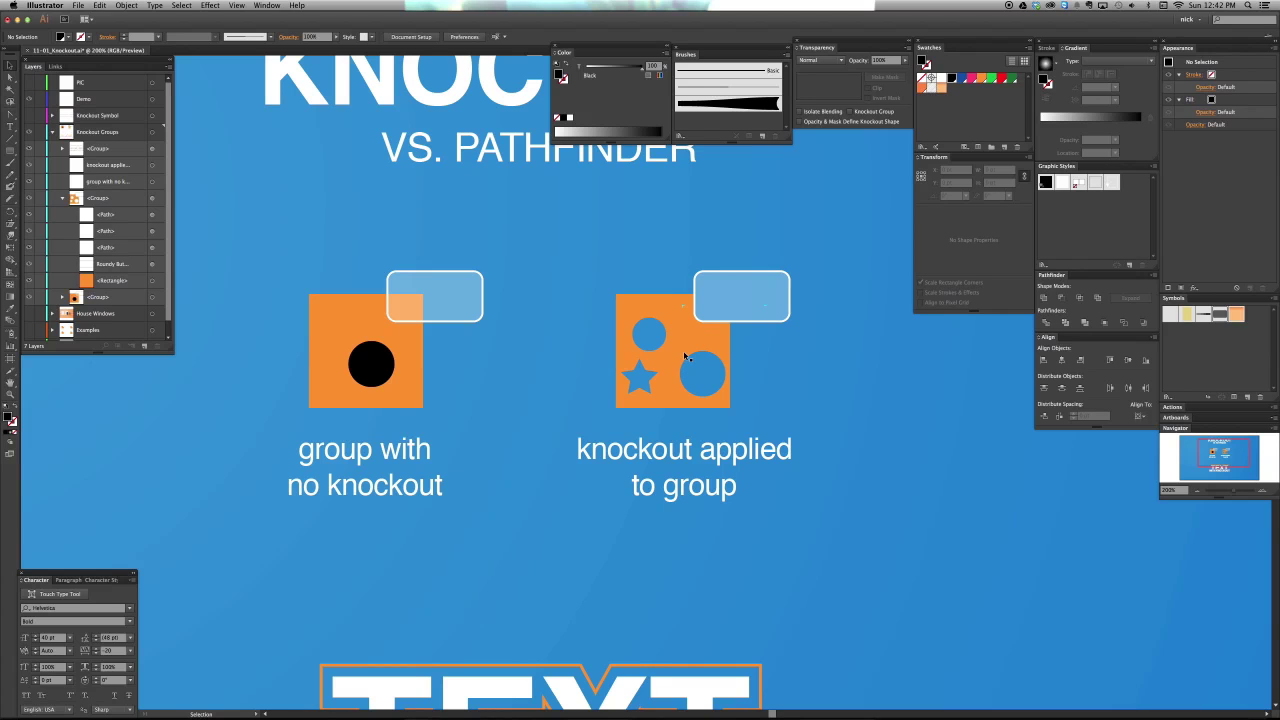
key(super+minus)
drag(645, 522, 674, 363)
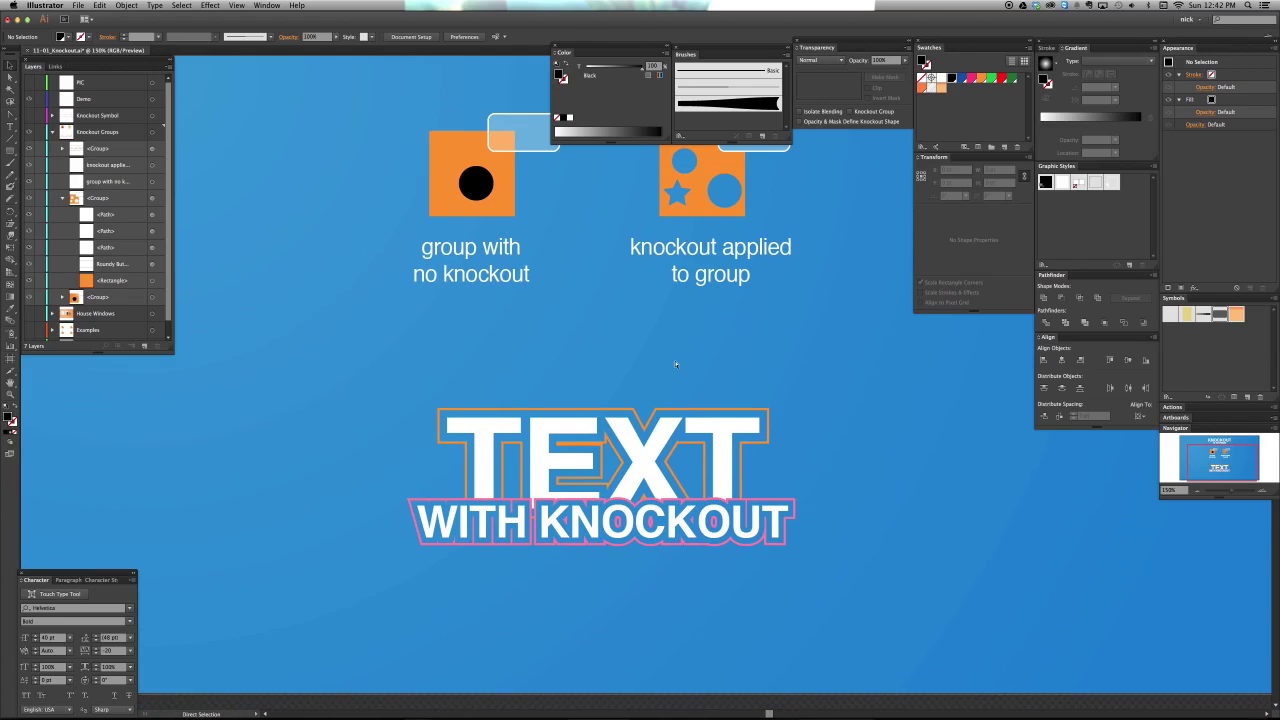
key(super+plus)
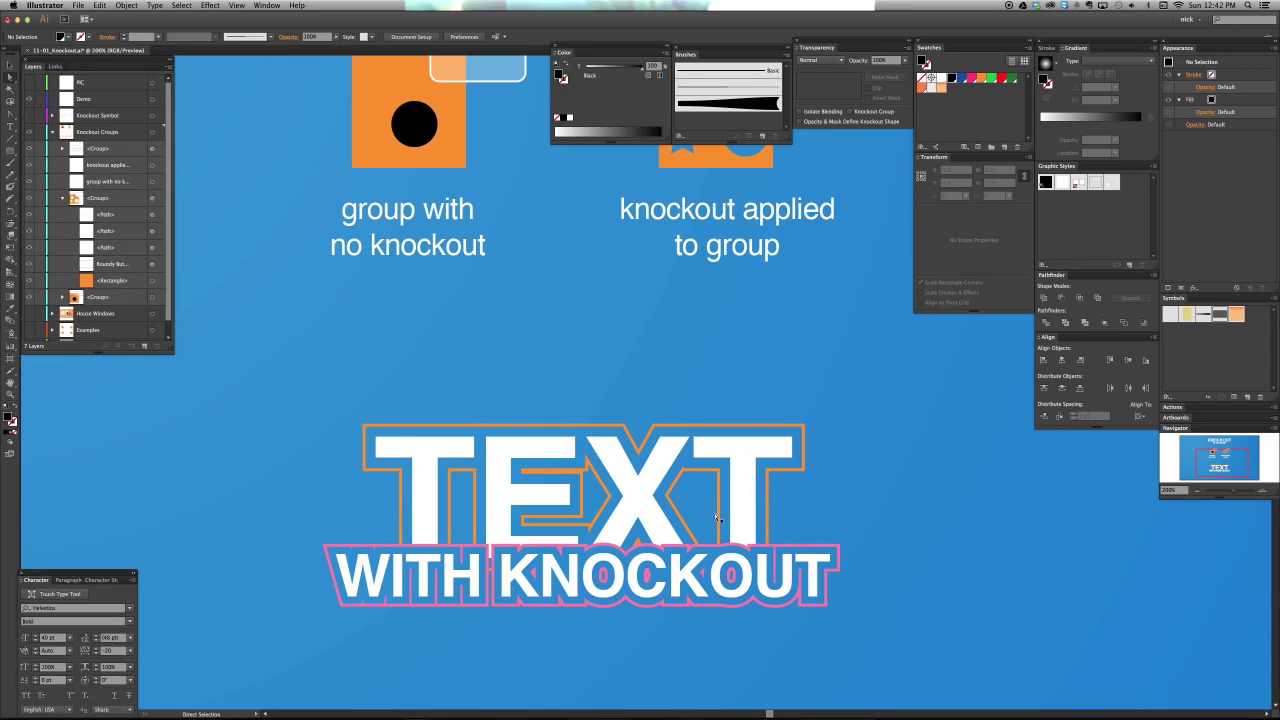
drag(616, 585, 645, 630)
click(663, 451)
key(super+shift+a)
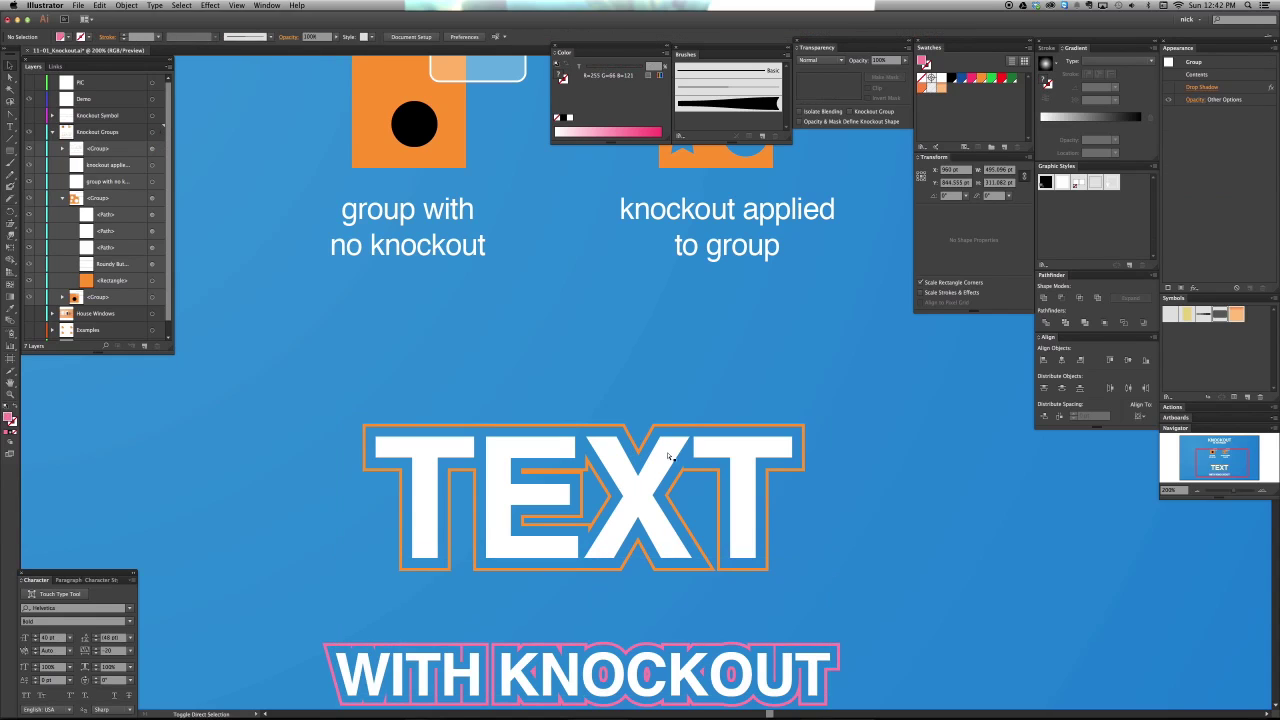
click(668, 455)
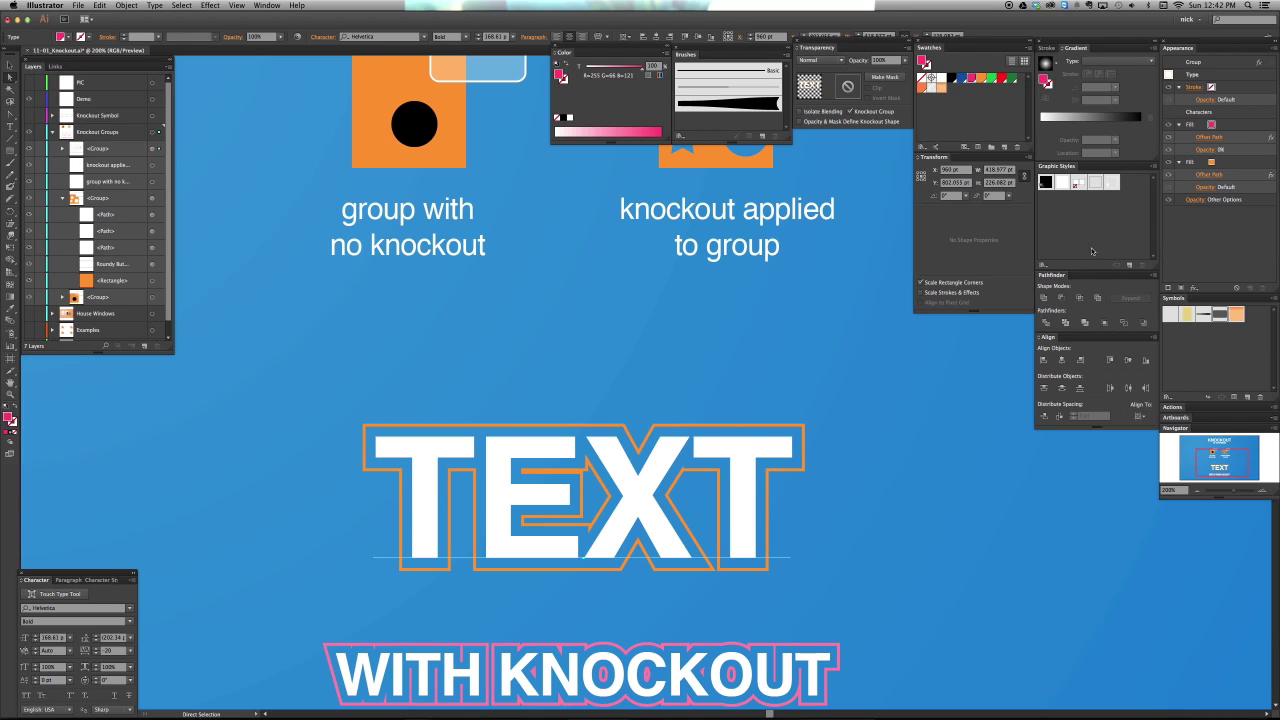
click(1230, 163)
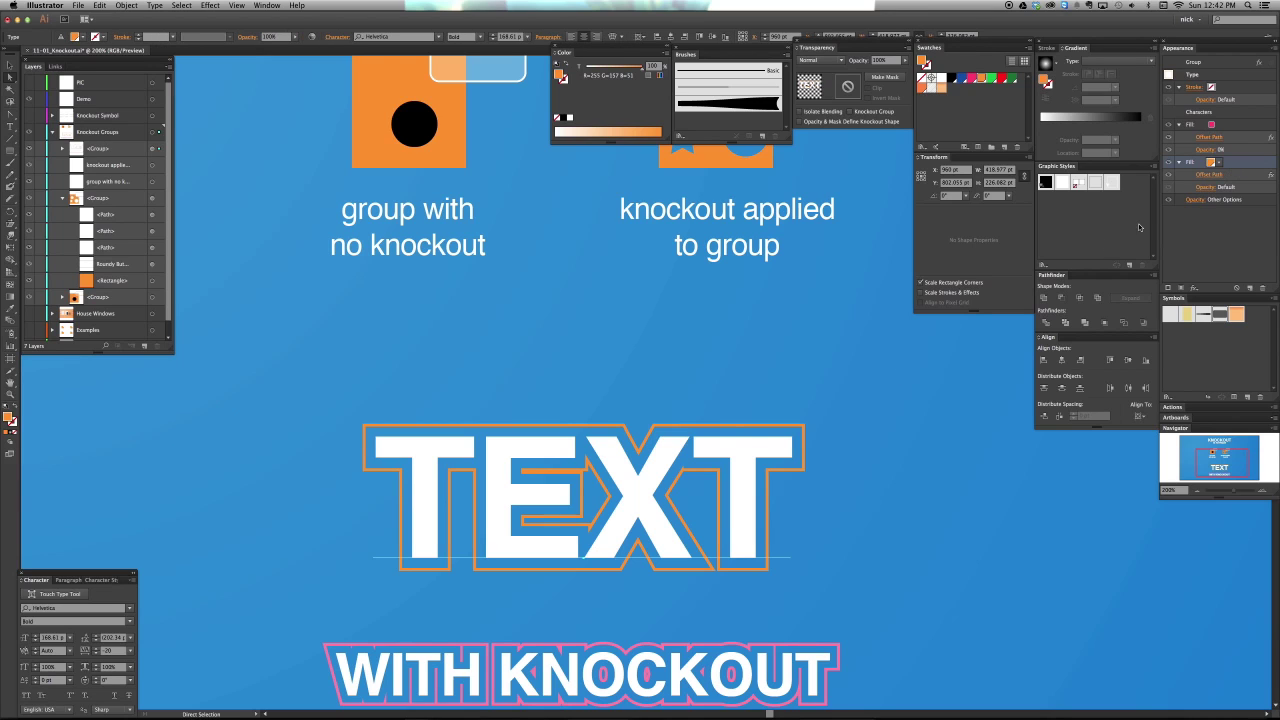
click(871, 463)
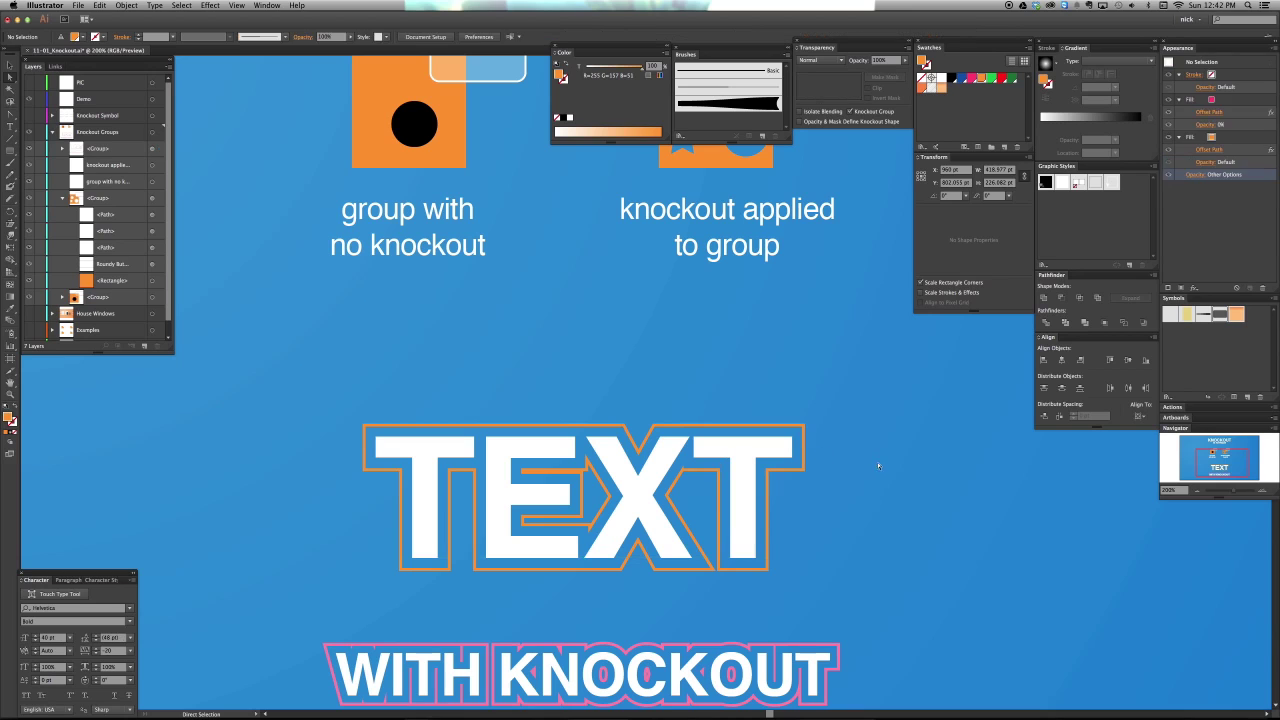
key(v)
click(713, 477)
key(a)
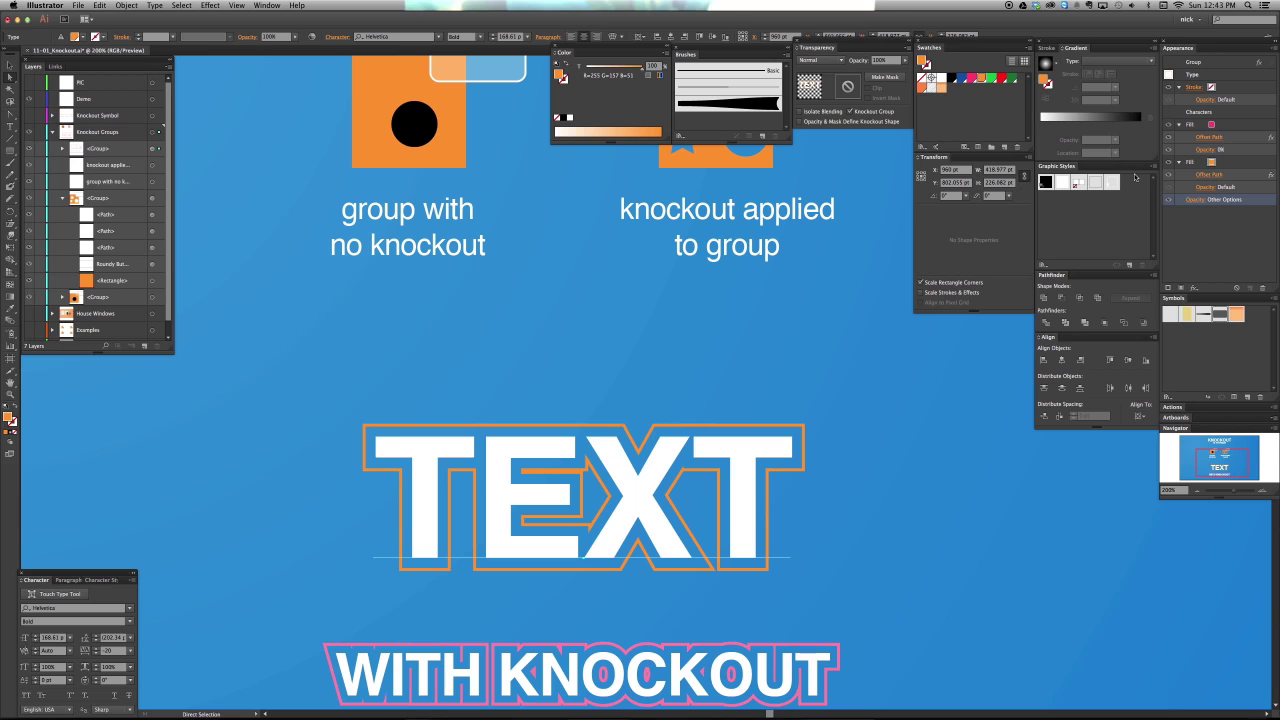
Select the pink Fill row of TEXT in Appearance and set its opacity to 100%.
click(1222, 123)
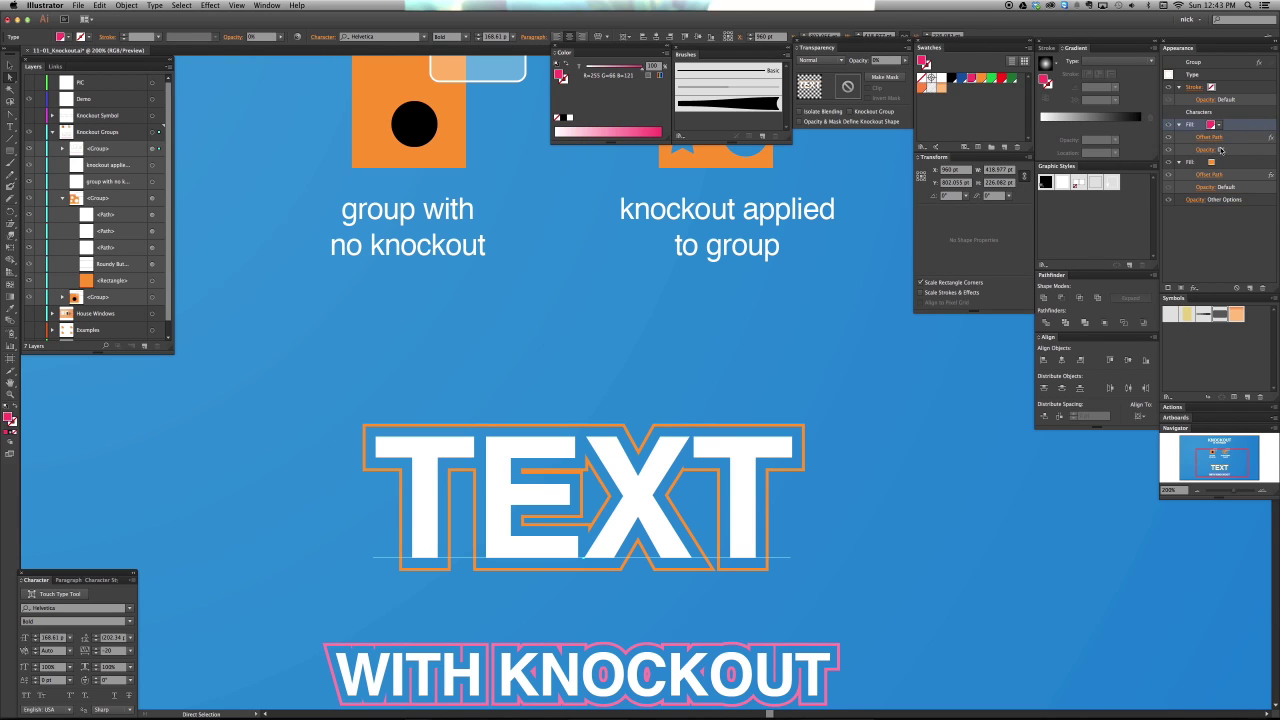
click(1222, 150)
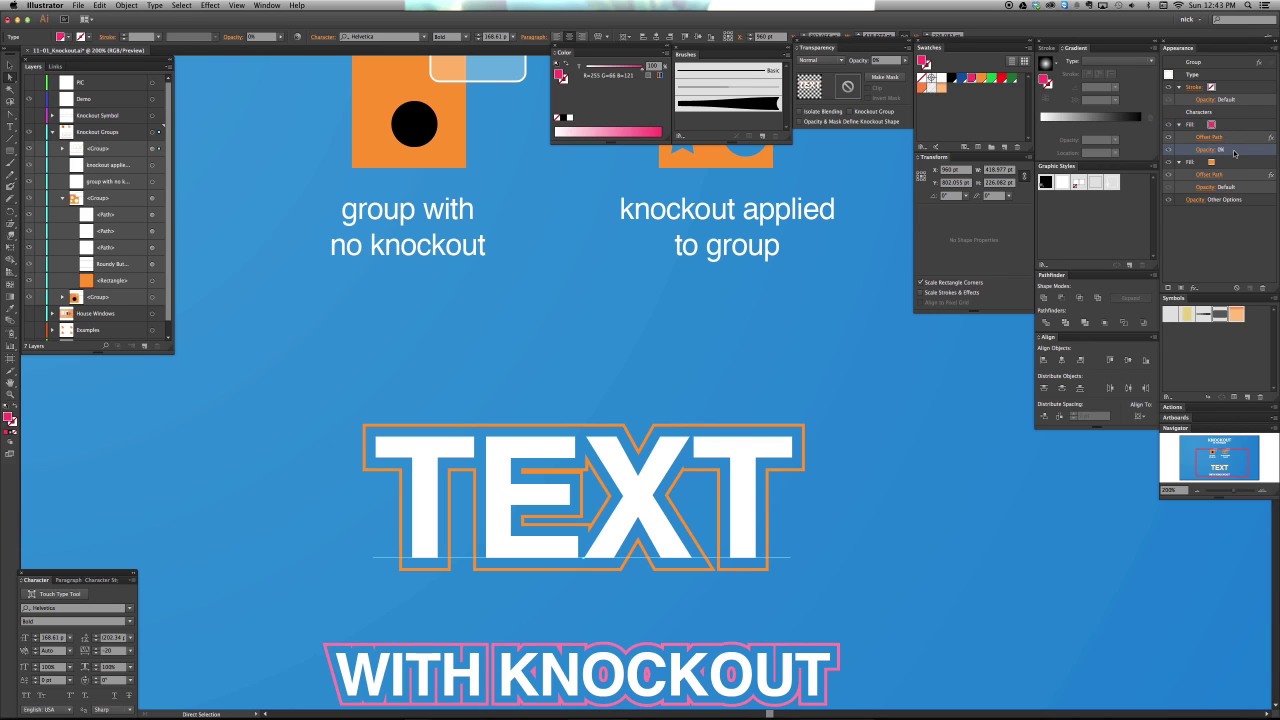
click(1236, 75)
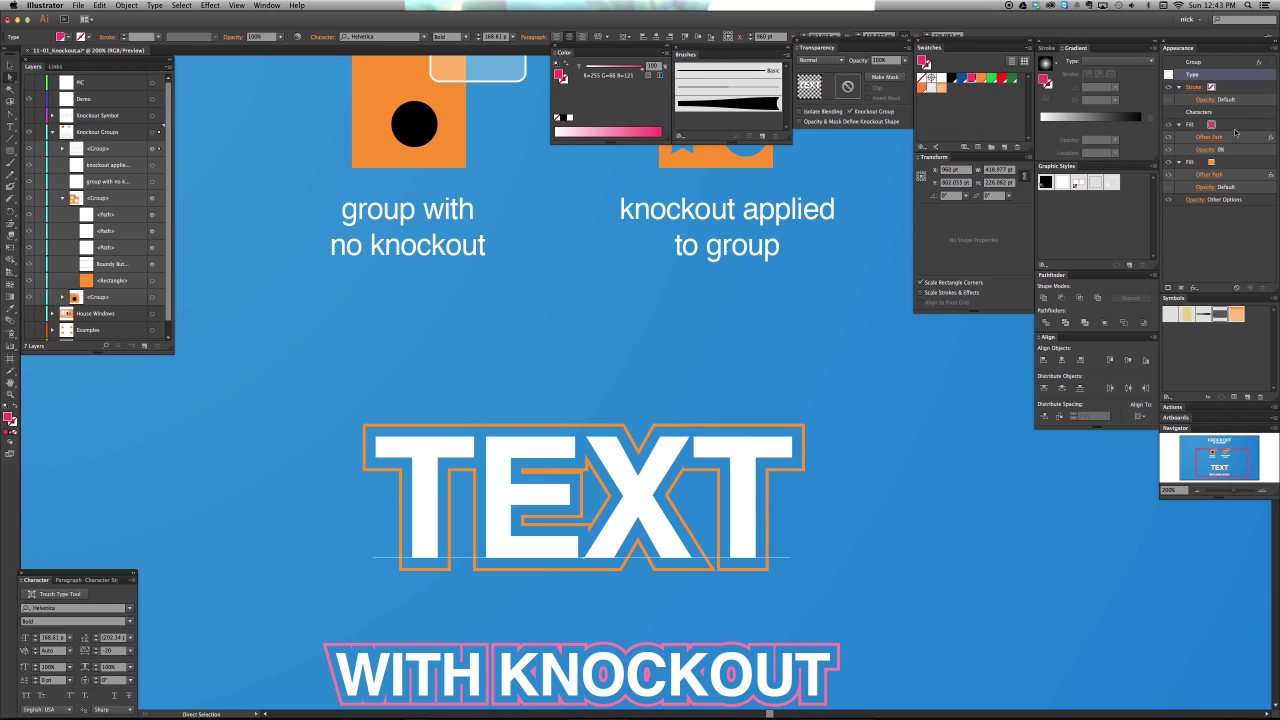
click(1232, 125)
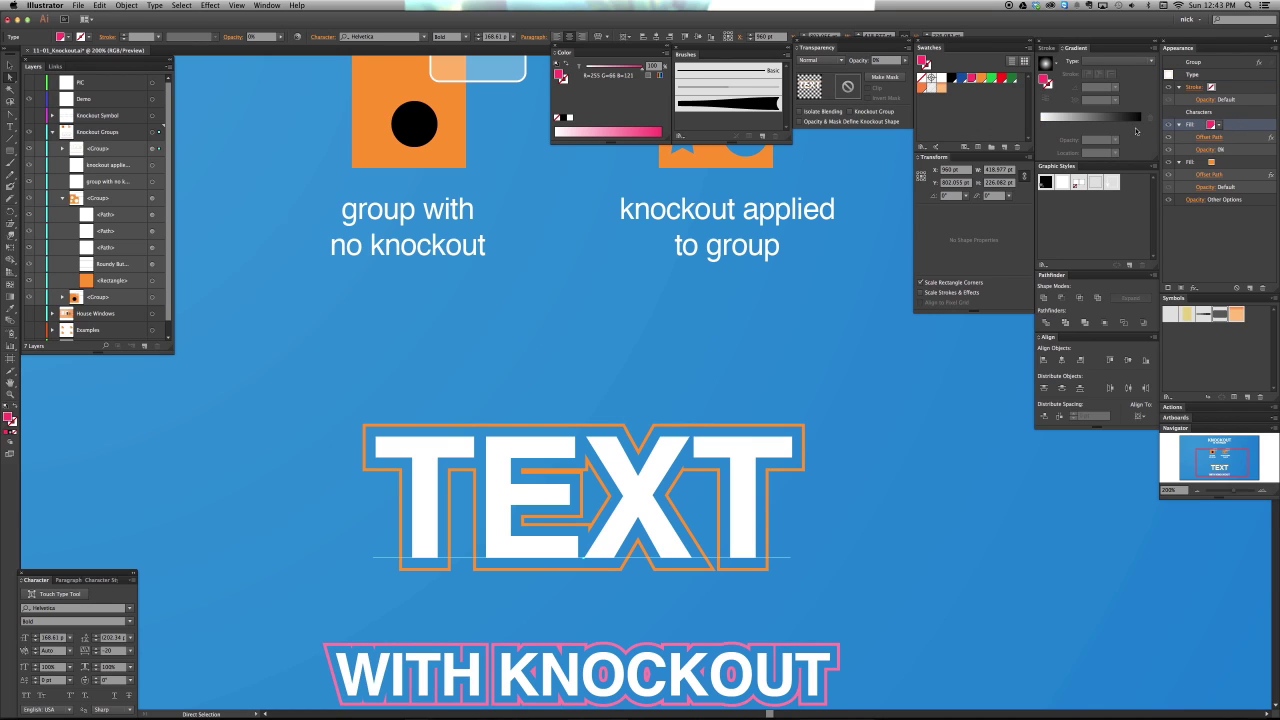
click(856, 61)
key(Return)
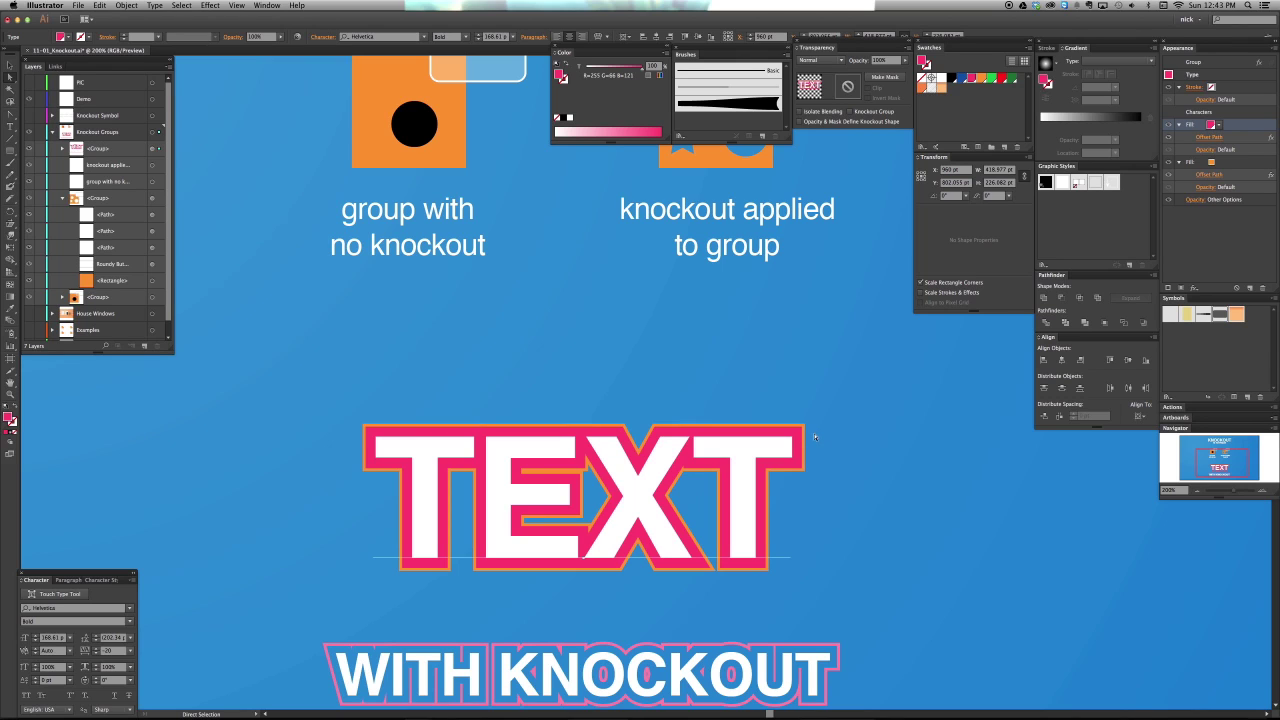
click(1219, 139)
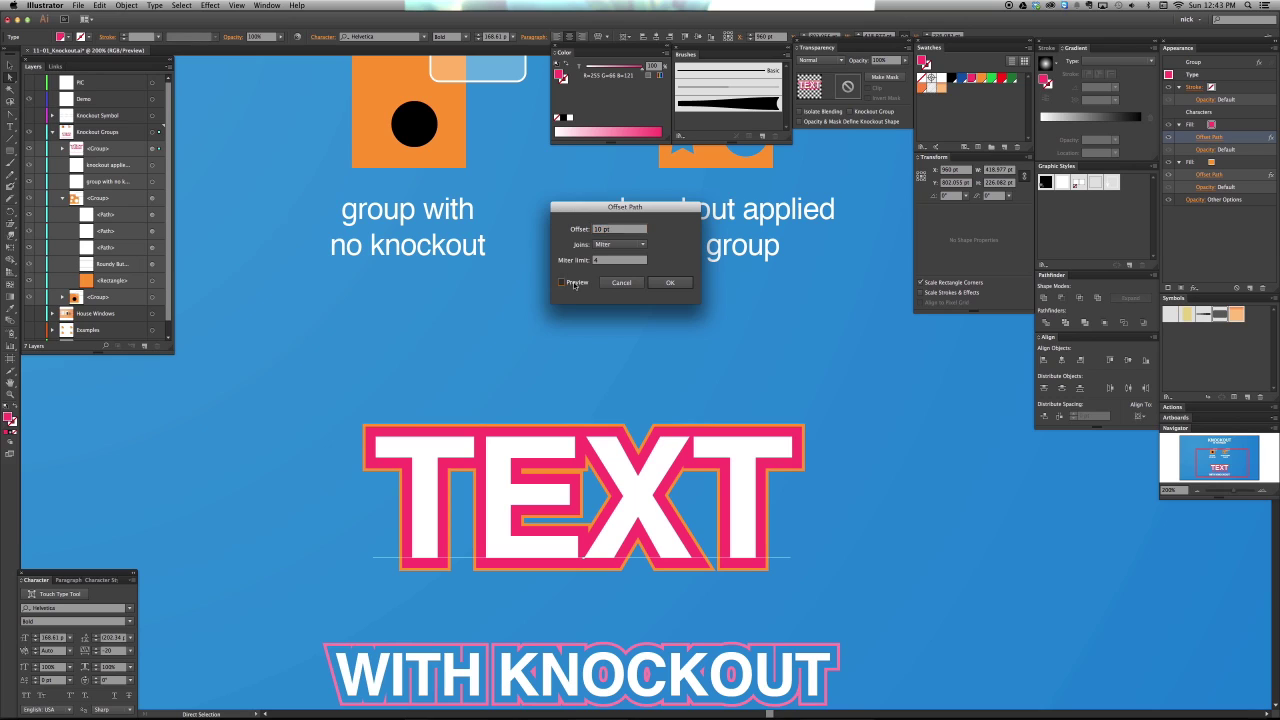
key(Down)
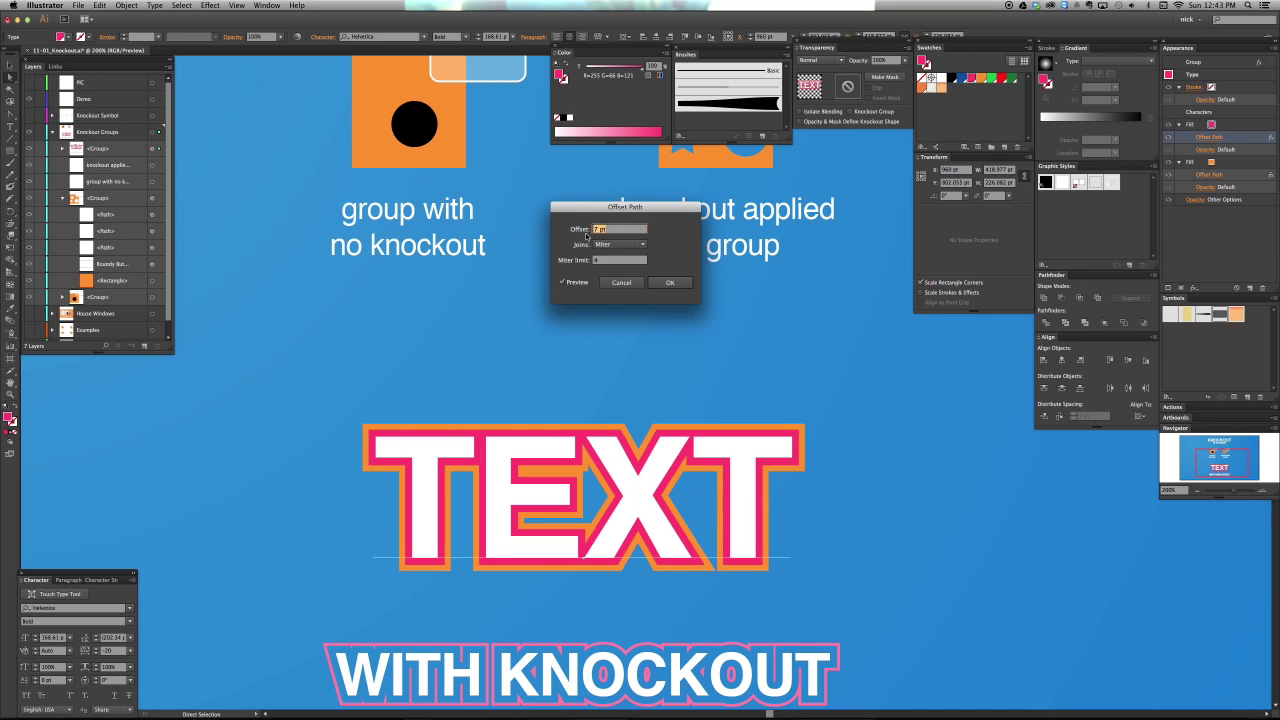
key(Up)
key(Up)
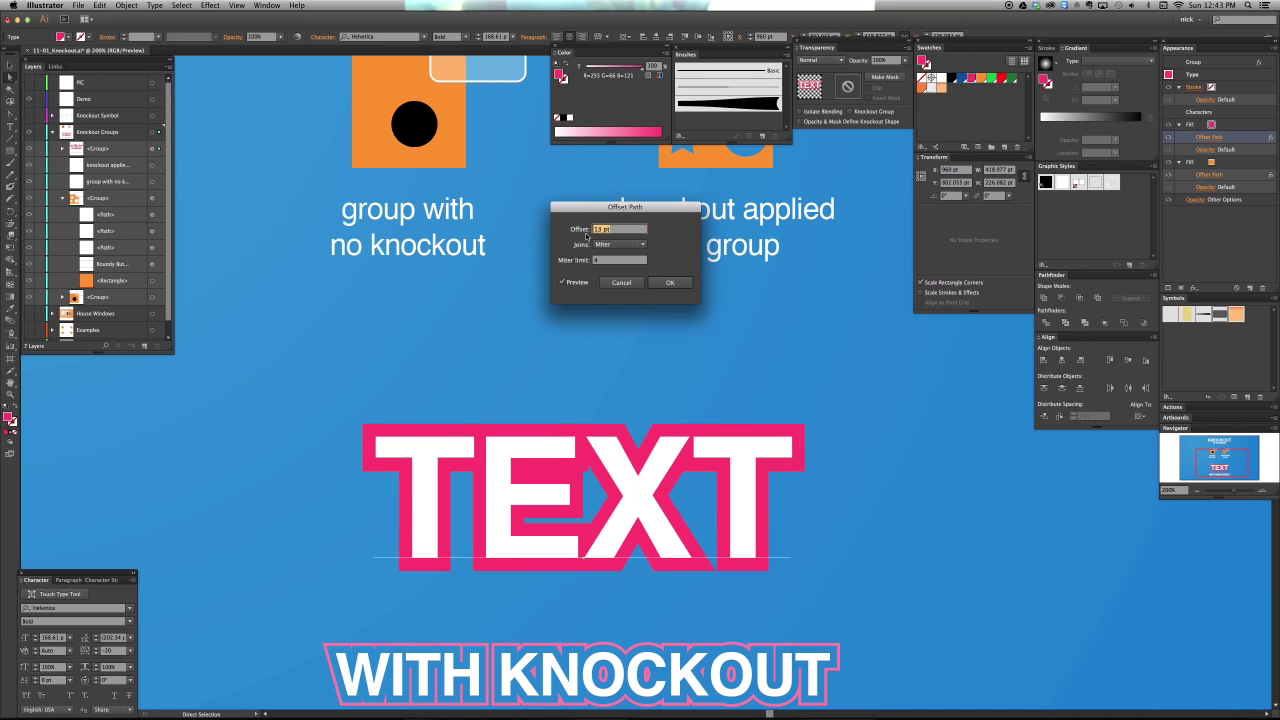
key(Down)
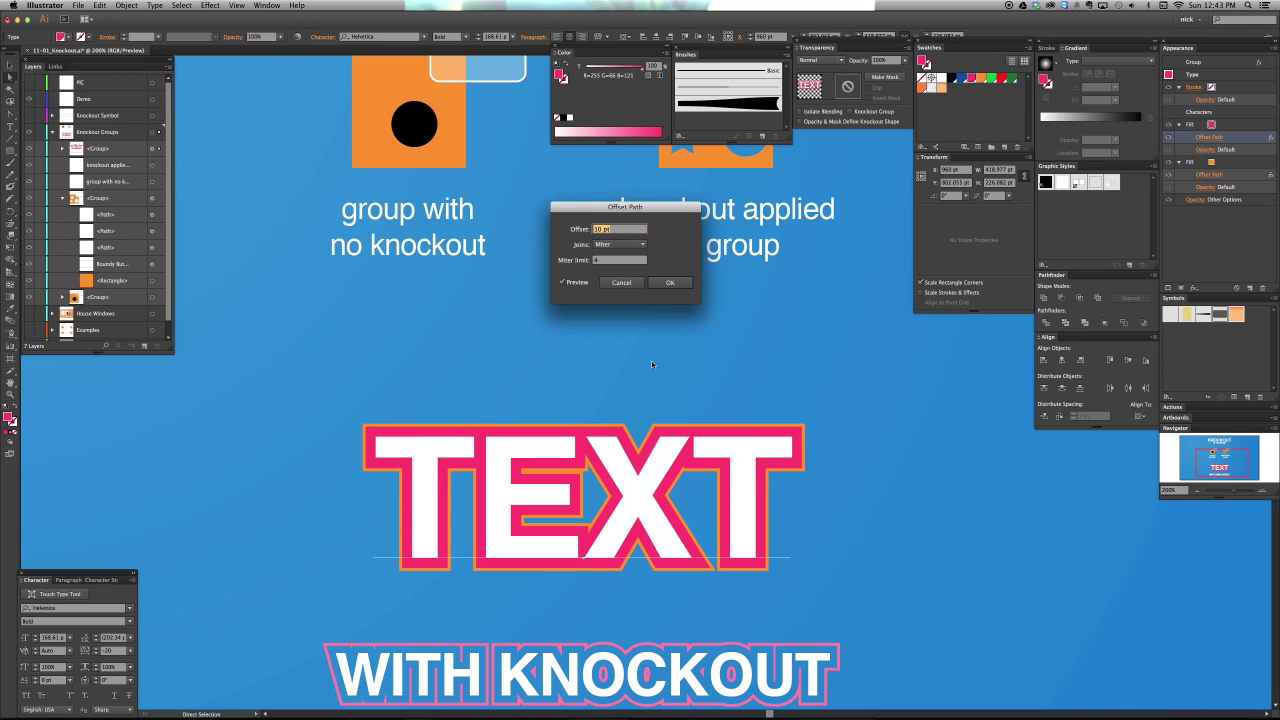
click(671, 283)
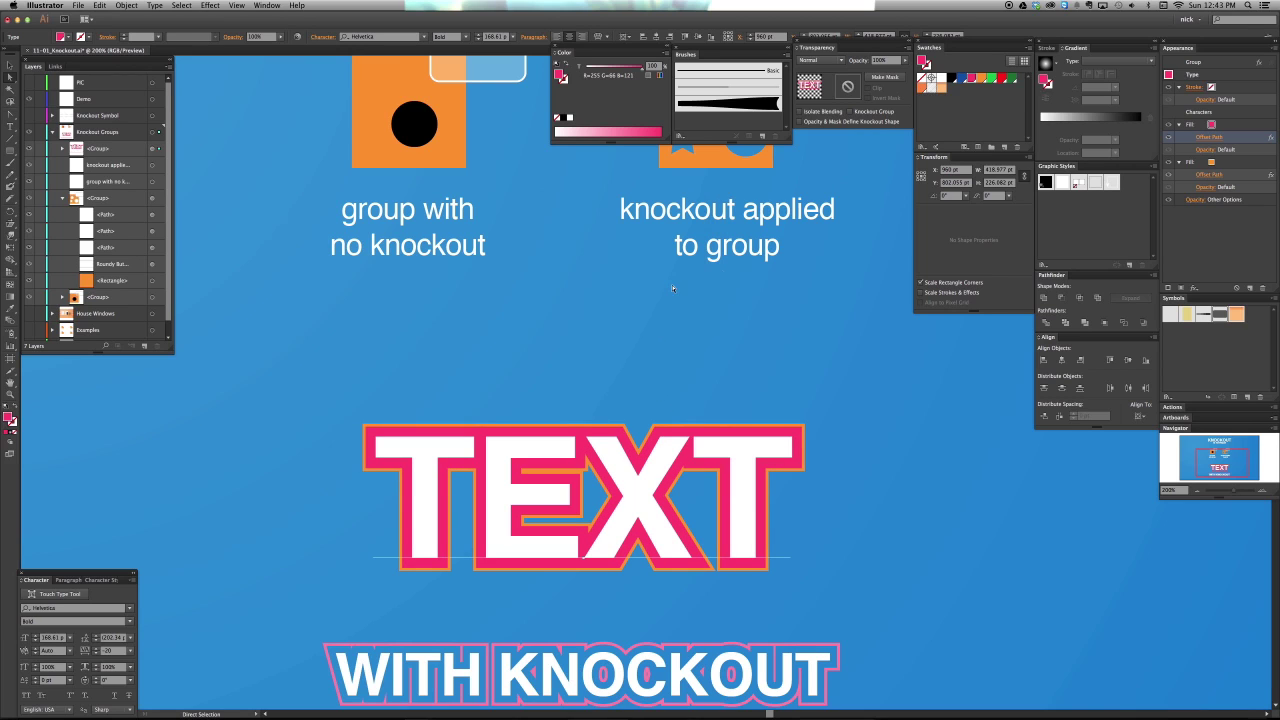
click(1225, 163)
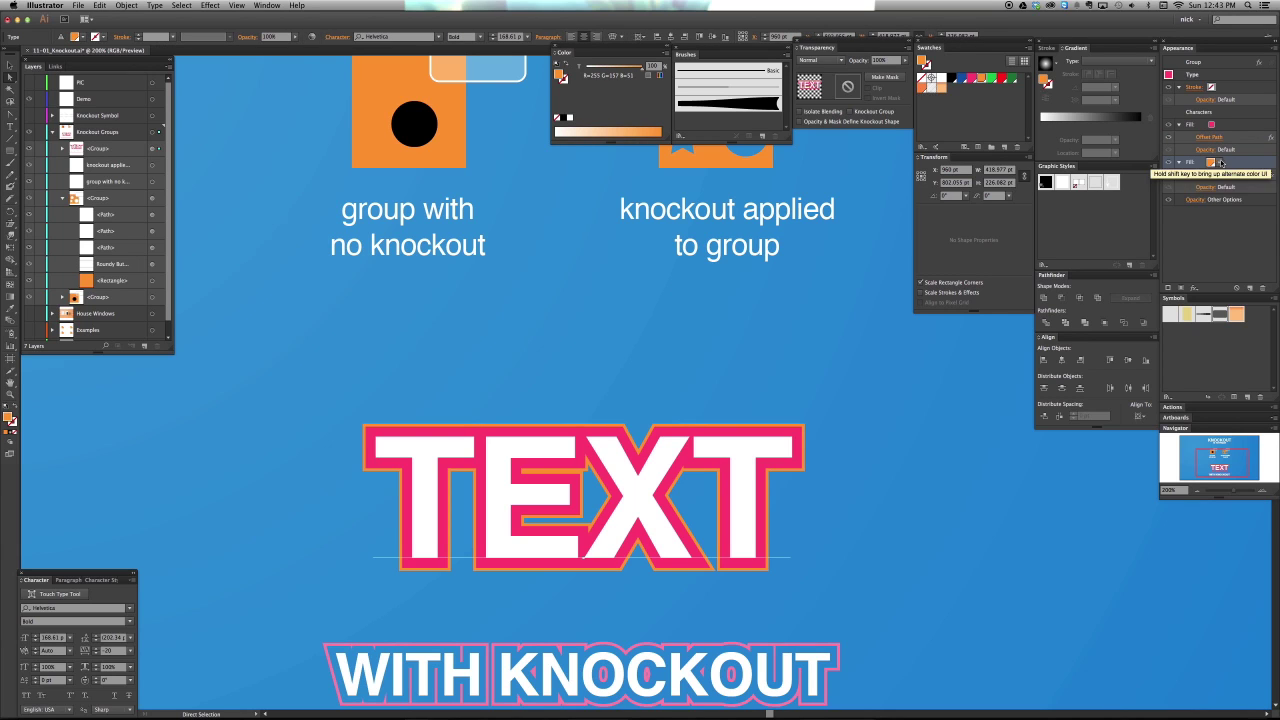
click(1212, 175)
click(582, 283)
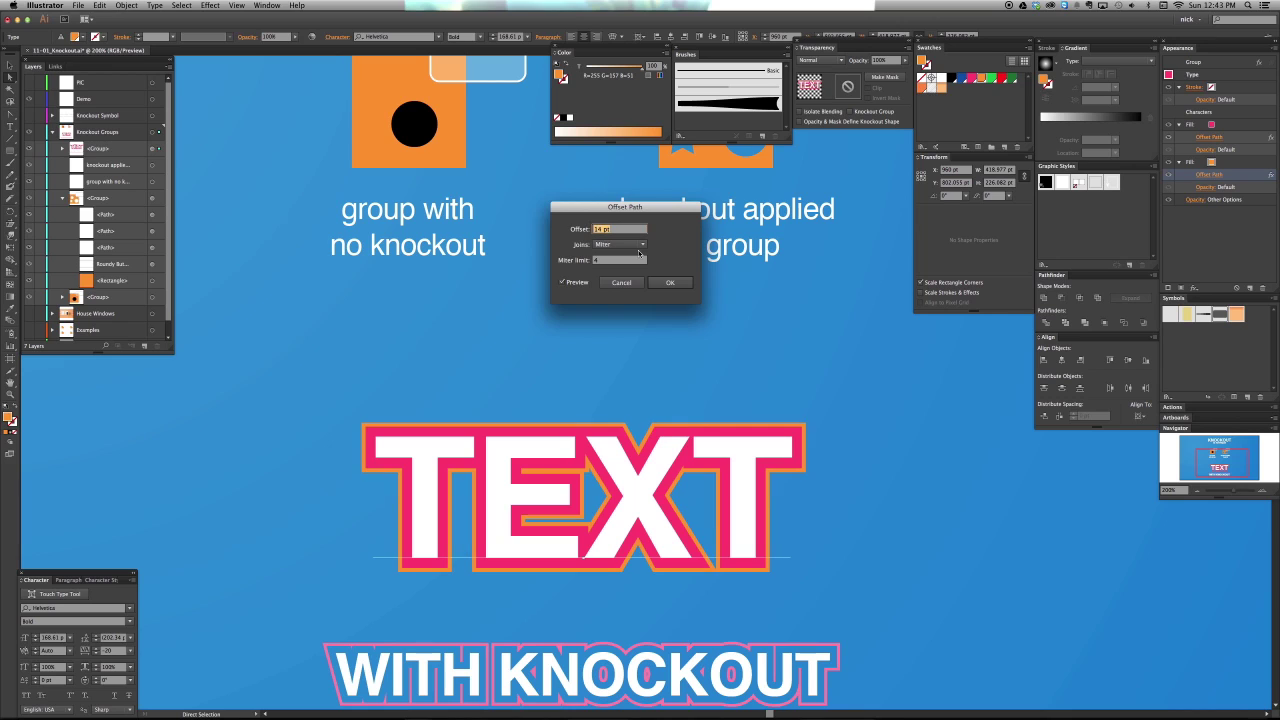
key(Return)
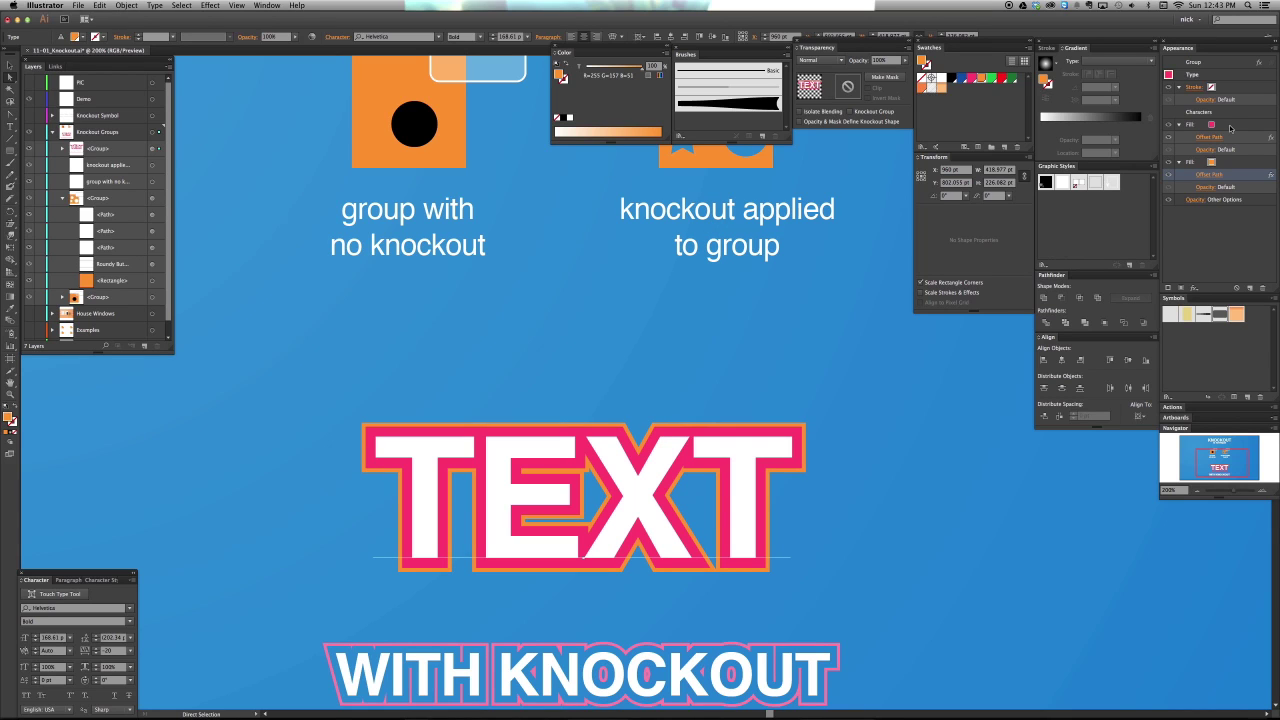
click(1231, 127)
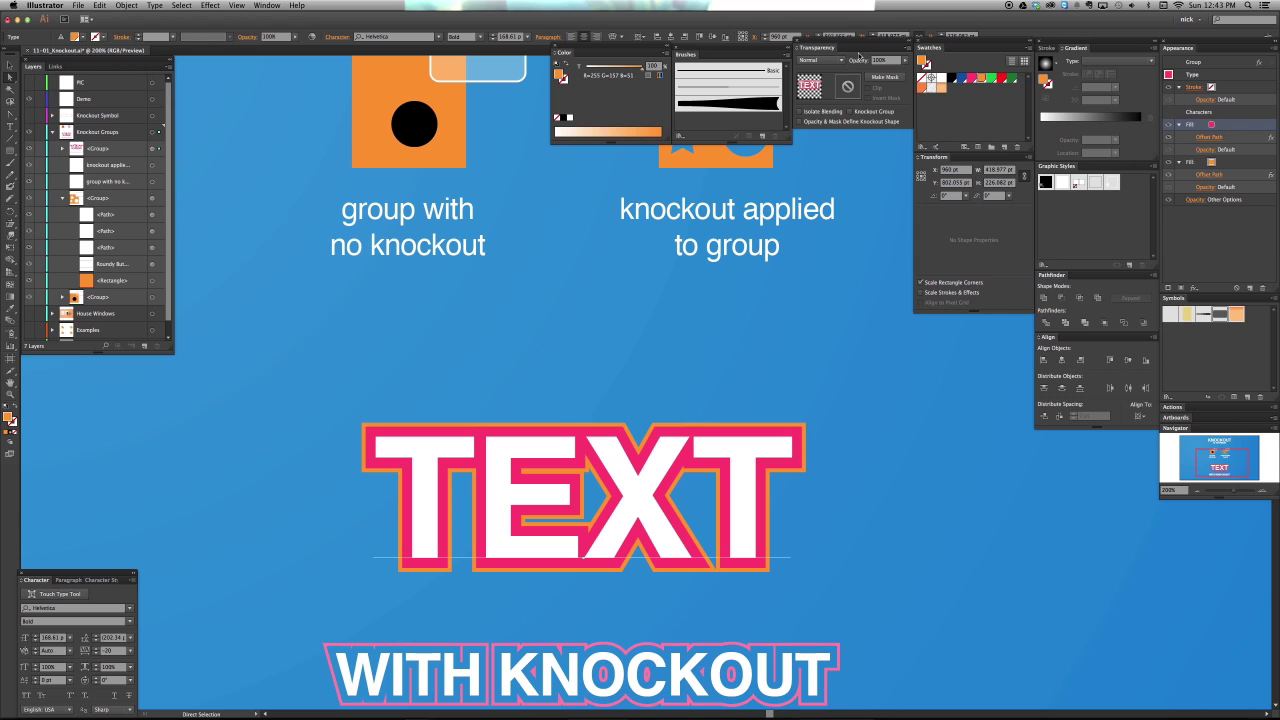
click(856, 62)
text(0)
key(Return)
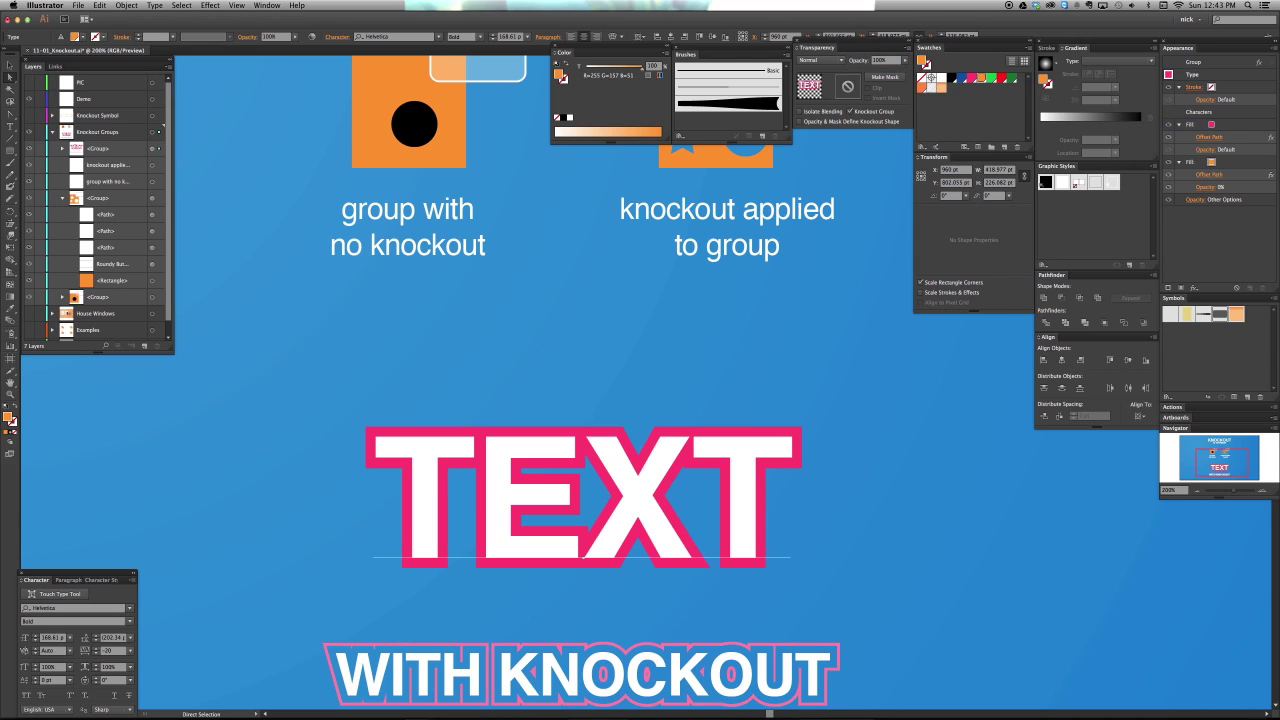
key(ctrl+z)
Set the pink fill of TEXT to 0% opacity, then deselect to check the result.
click(1233, 127)
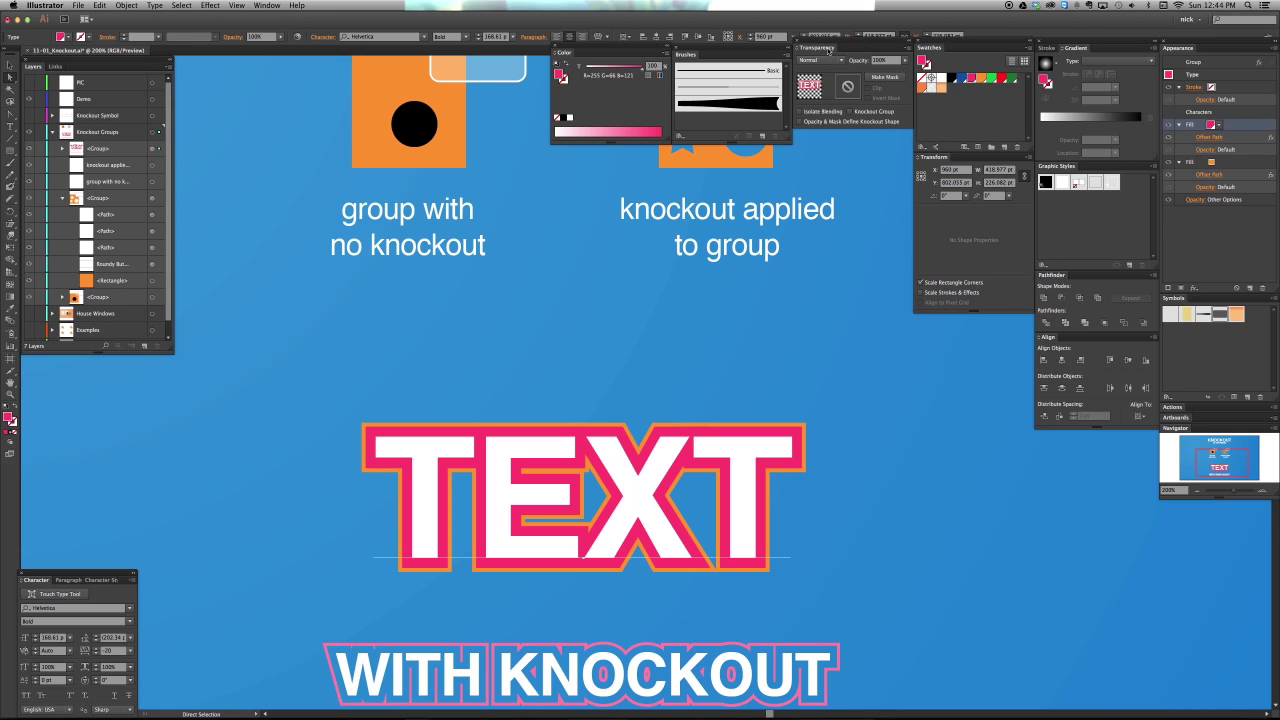
click(865, 61)
text(0)
key(Return)
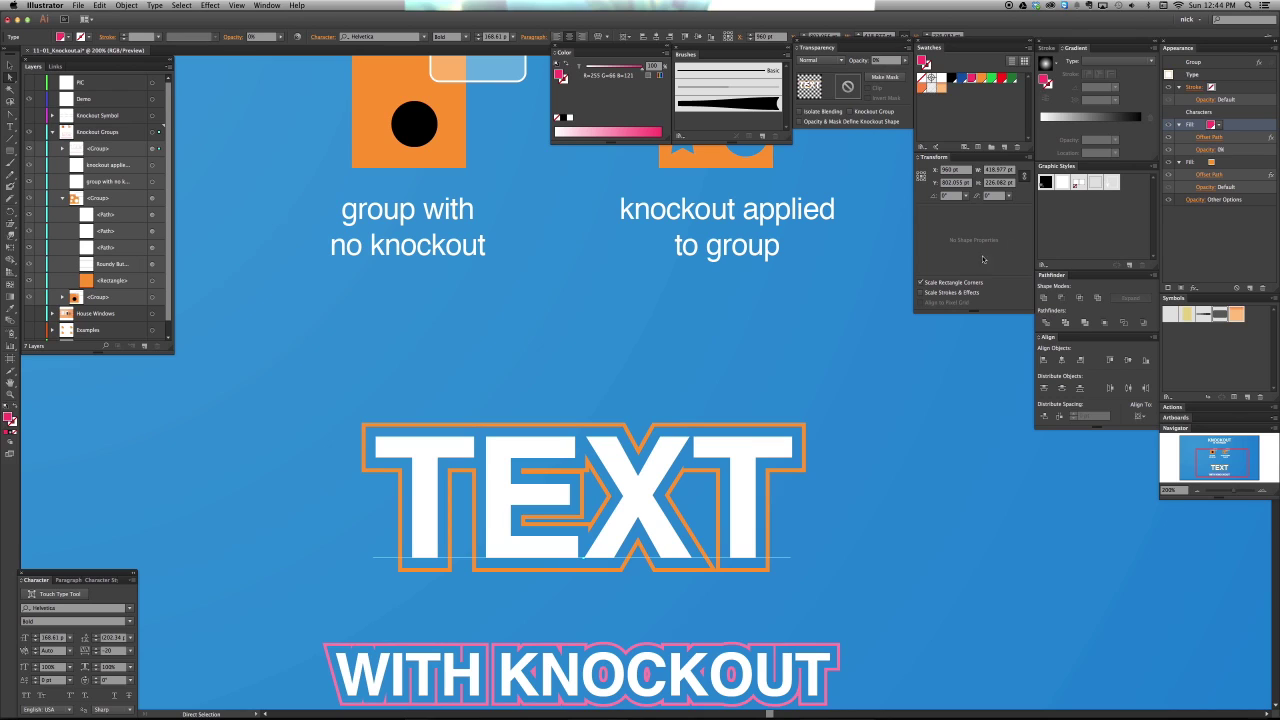
click(906, 484)
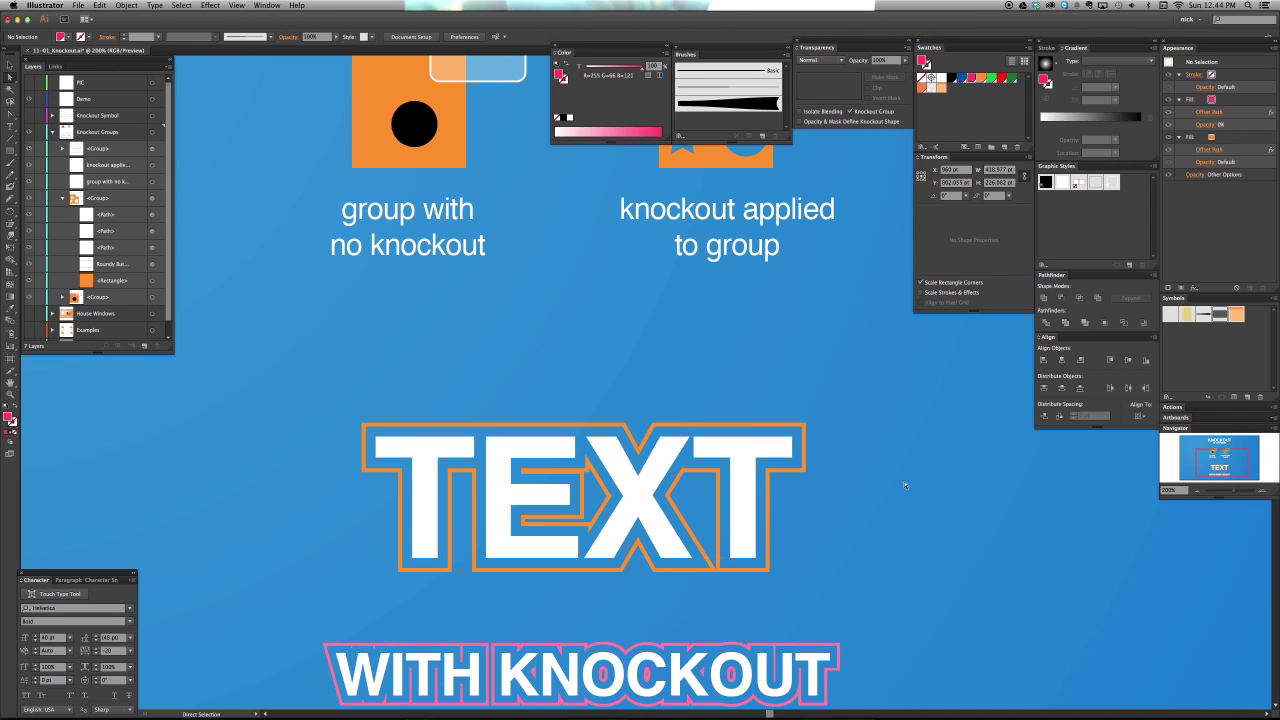
click(1230, 102)
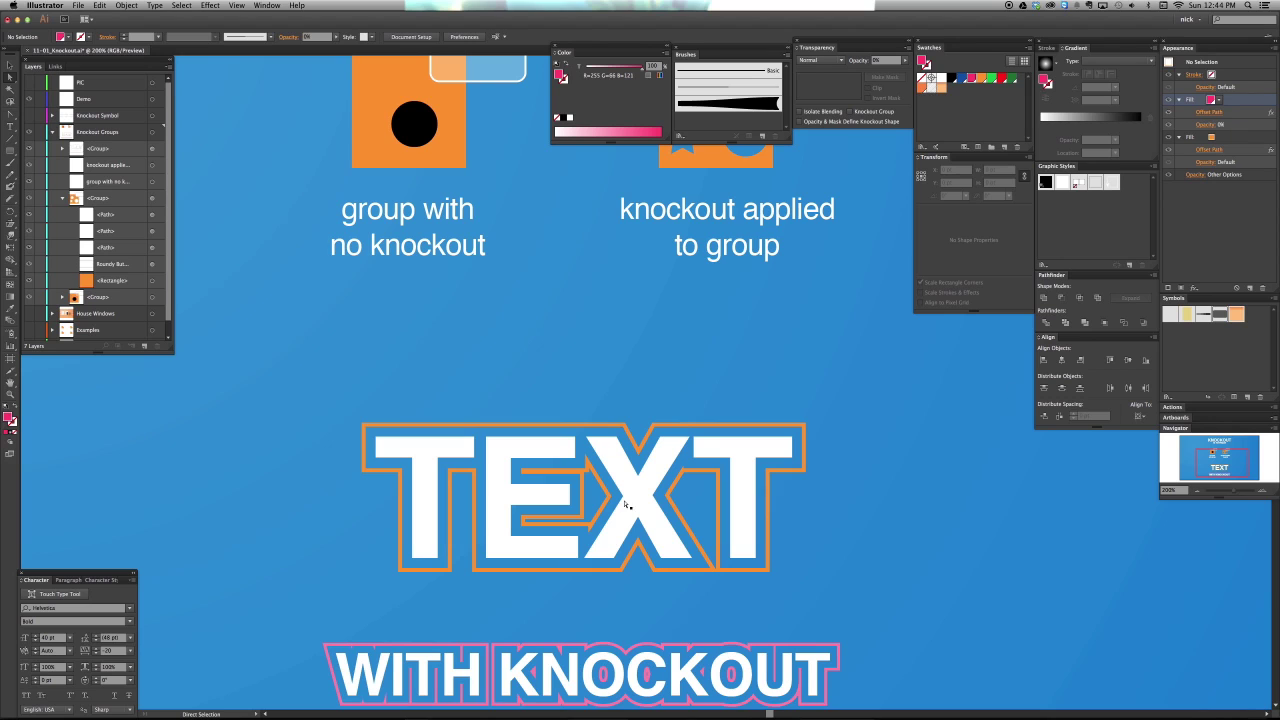
click(627, 505)
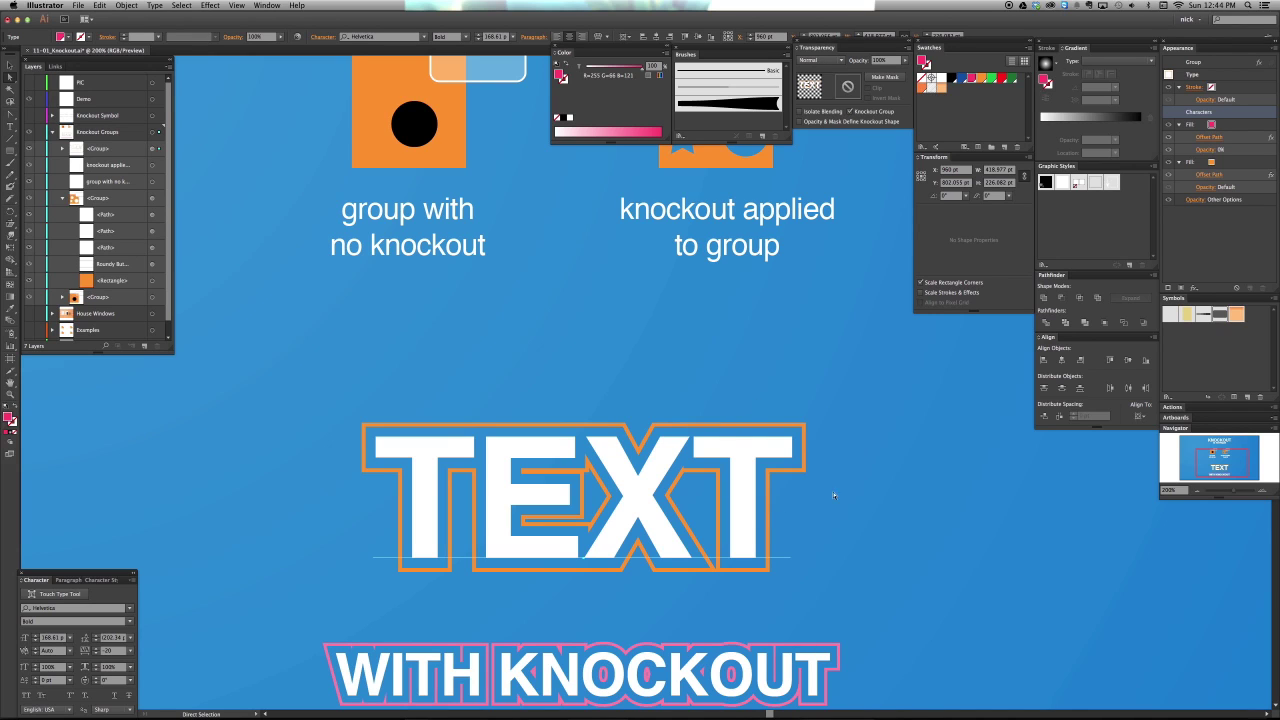
click(917, 530)
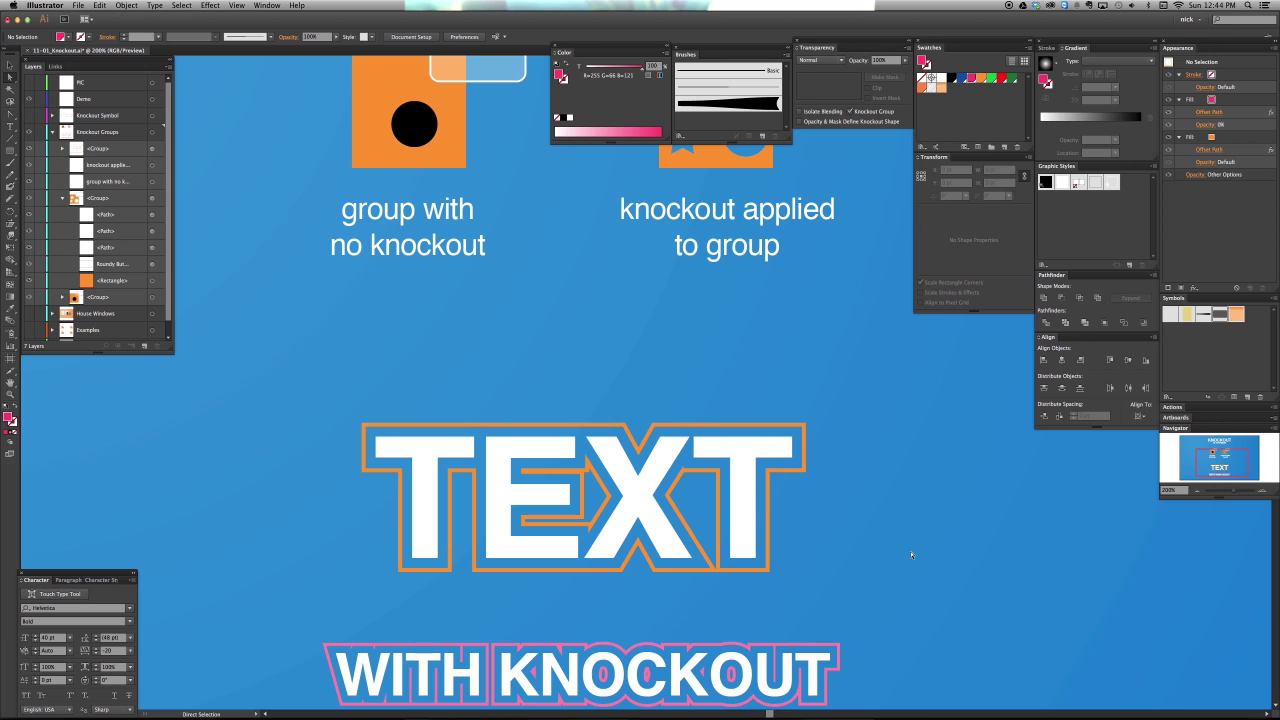
Drag WITH KNOCKOUT up to overlap TEXT and select it on its own inside the group.
drag(693, 659, 680, 578)
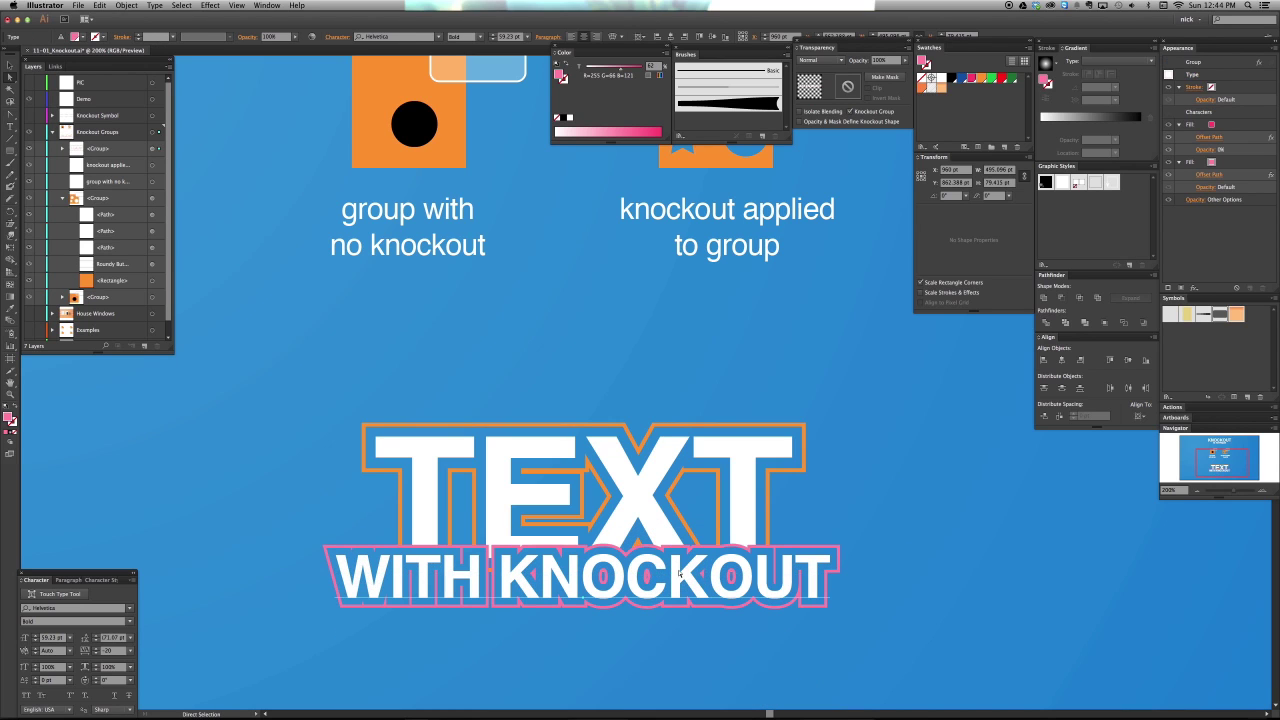
key(v)
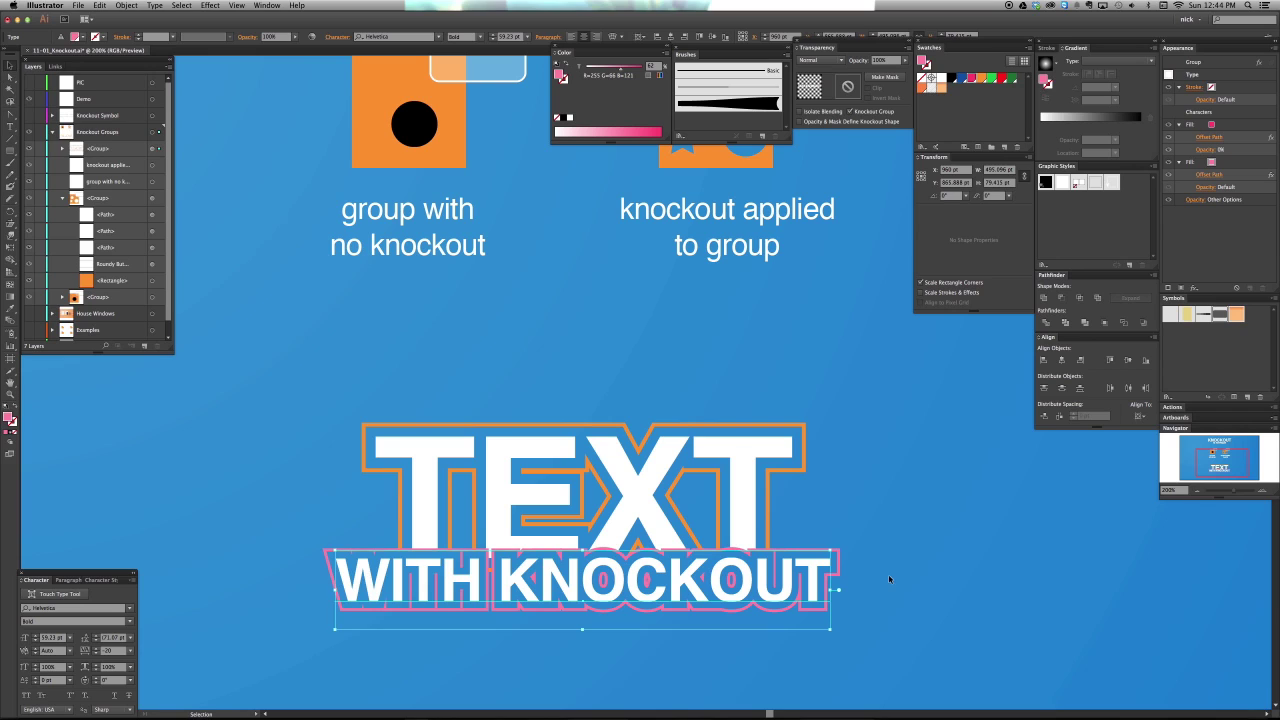
click(638, 573)
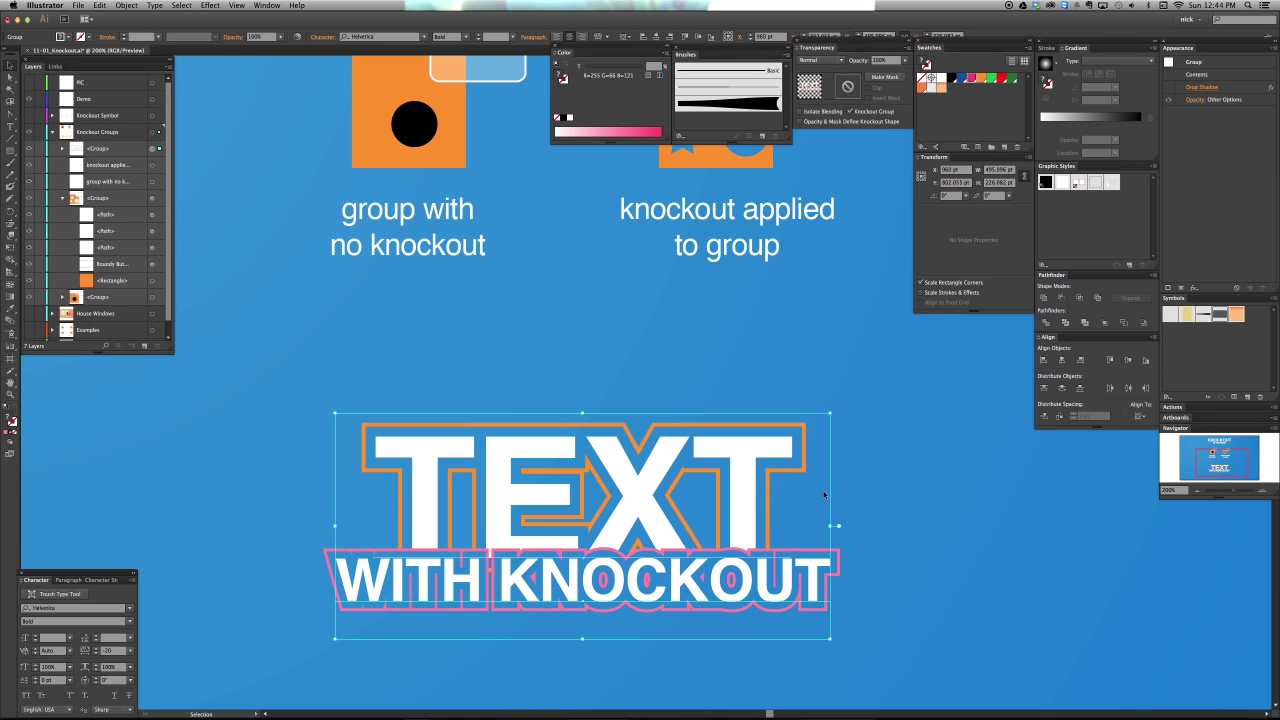
key(a)
click(836, 562)
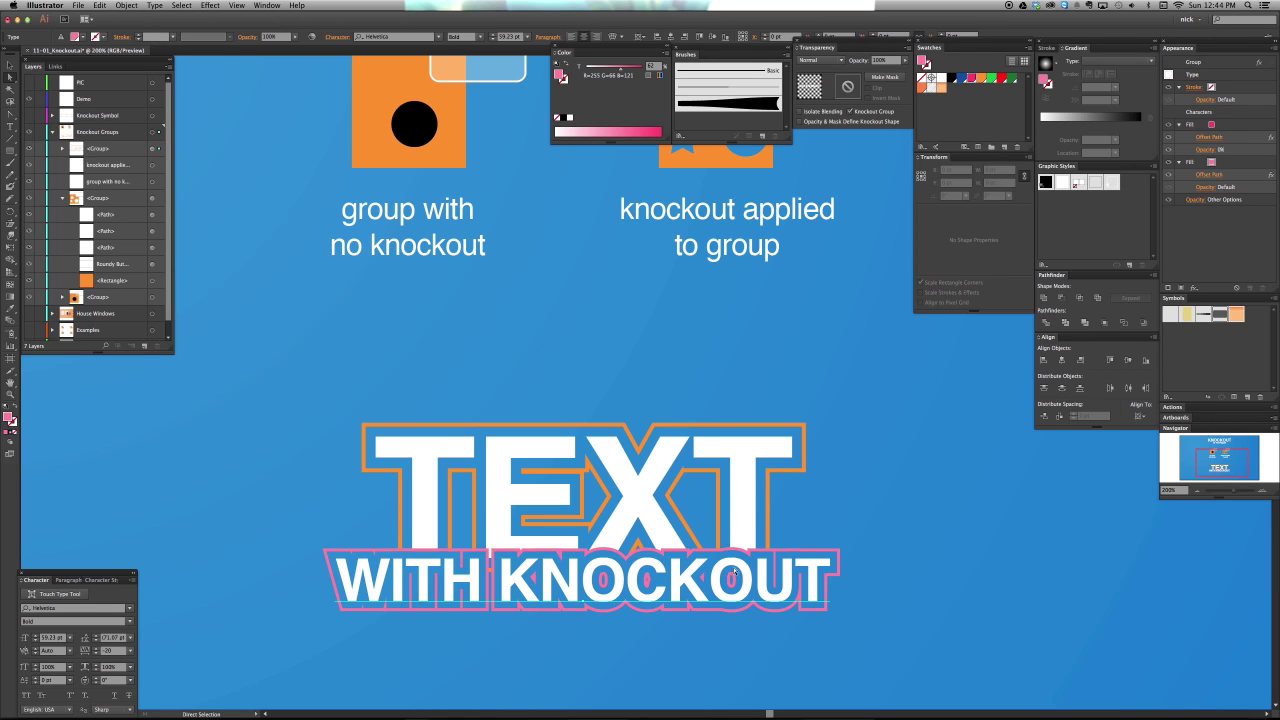
click(481, 575)
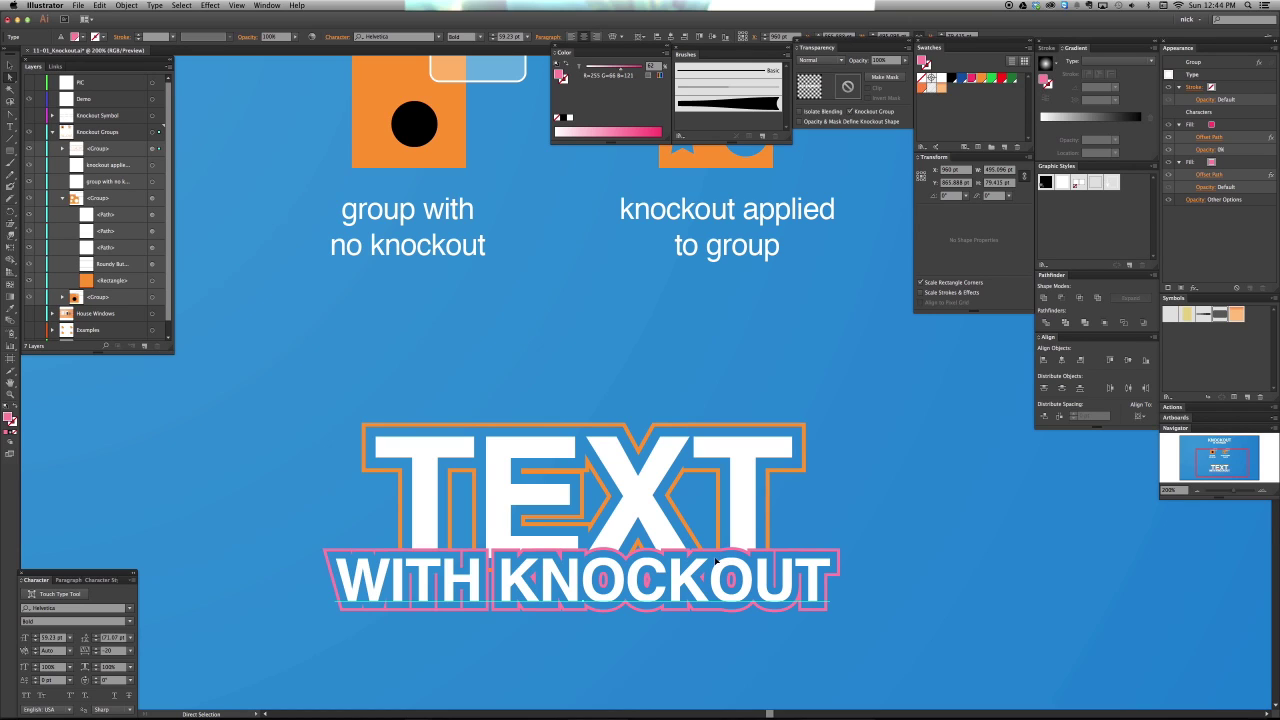
Move the TEXT letters down behind the WITH KNOCKOUT line and clear the selection.
key(v)
click(766, 531)
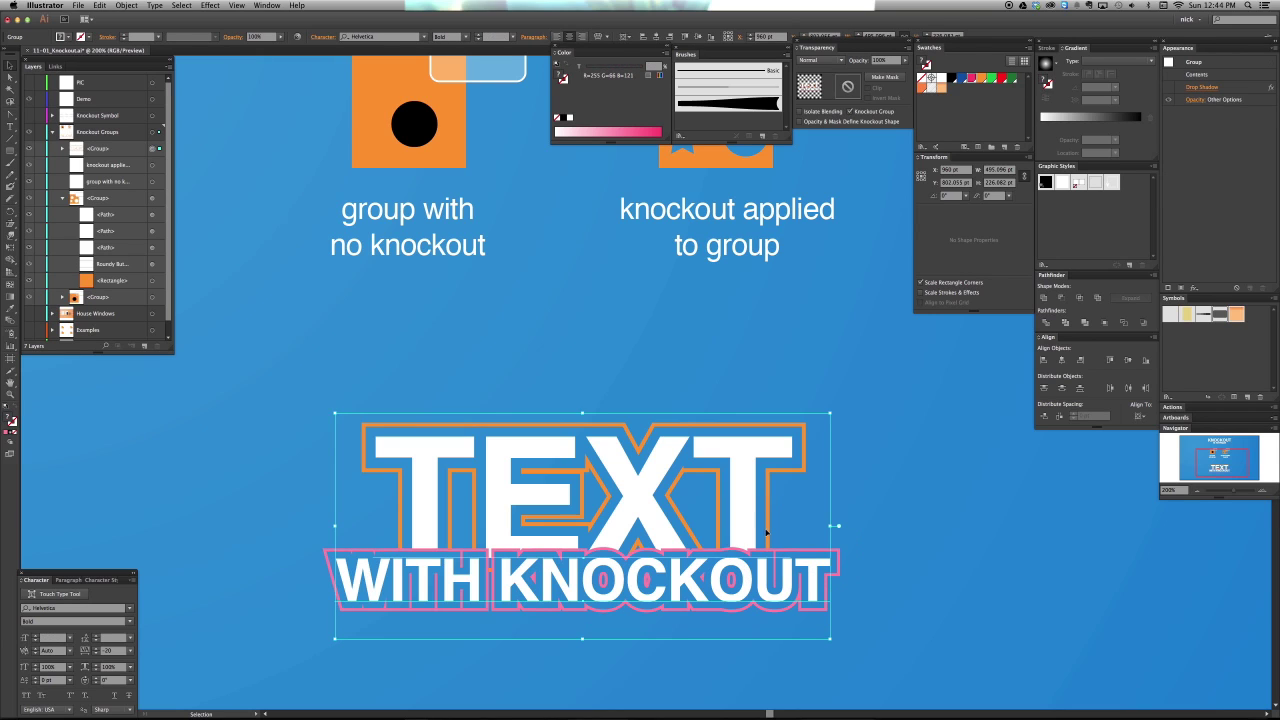
key(super+shift+a)
key(a)
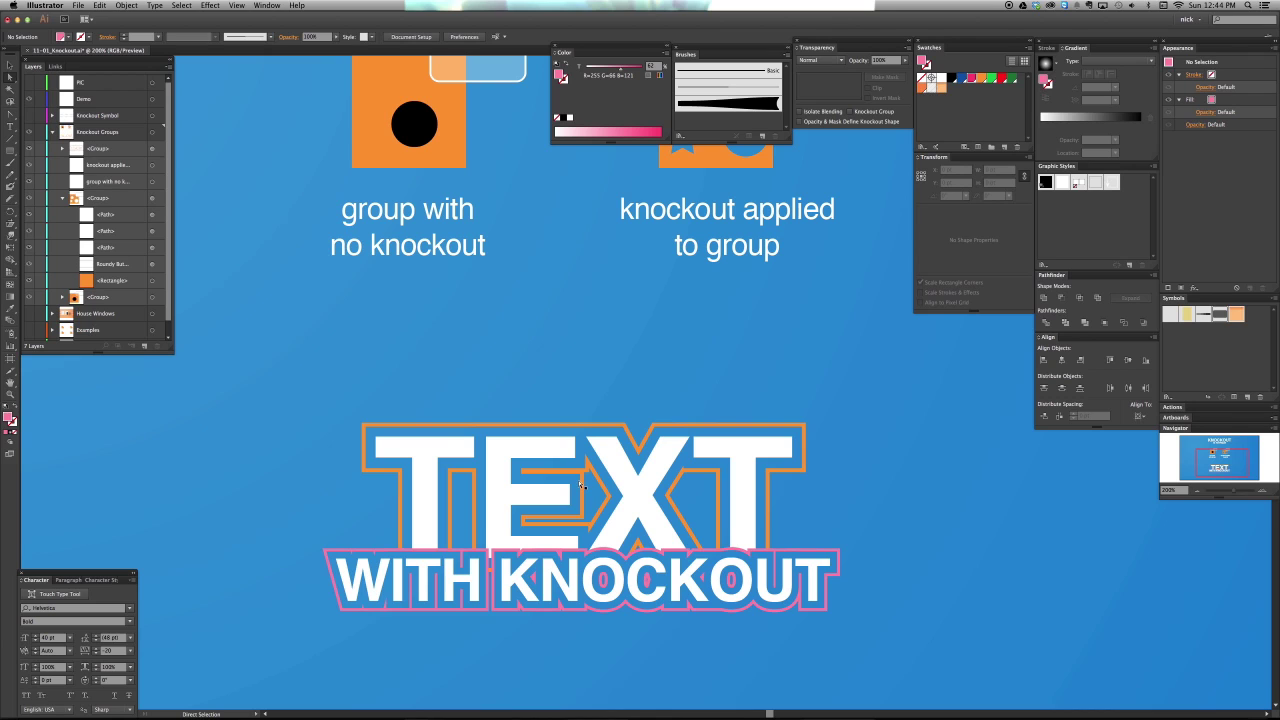
drag(580, 485, 580, 555)
click(938, 580)
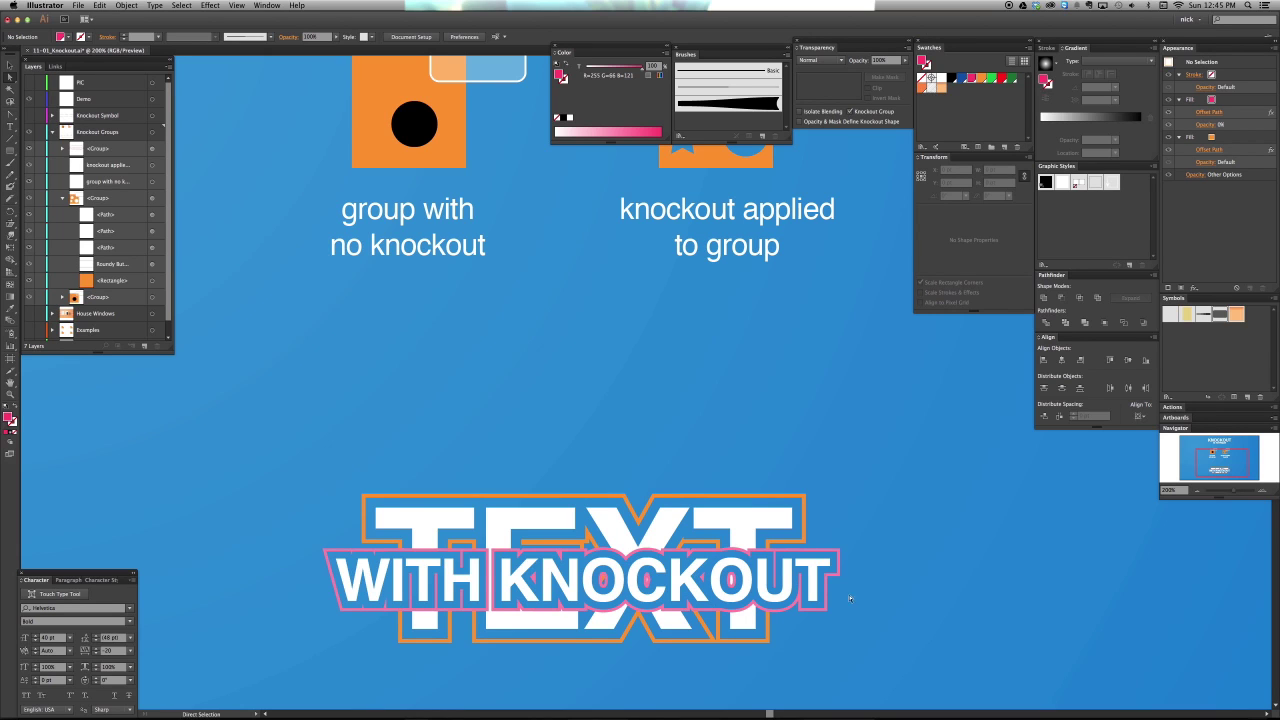
Undo the move so TEXT sits back above WITH KNOCKOUT.
scroll(837, 584, down, 2)
key(m)
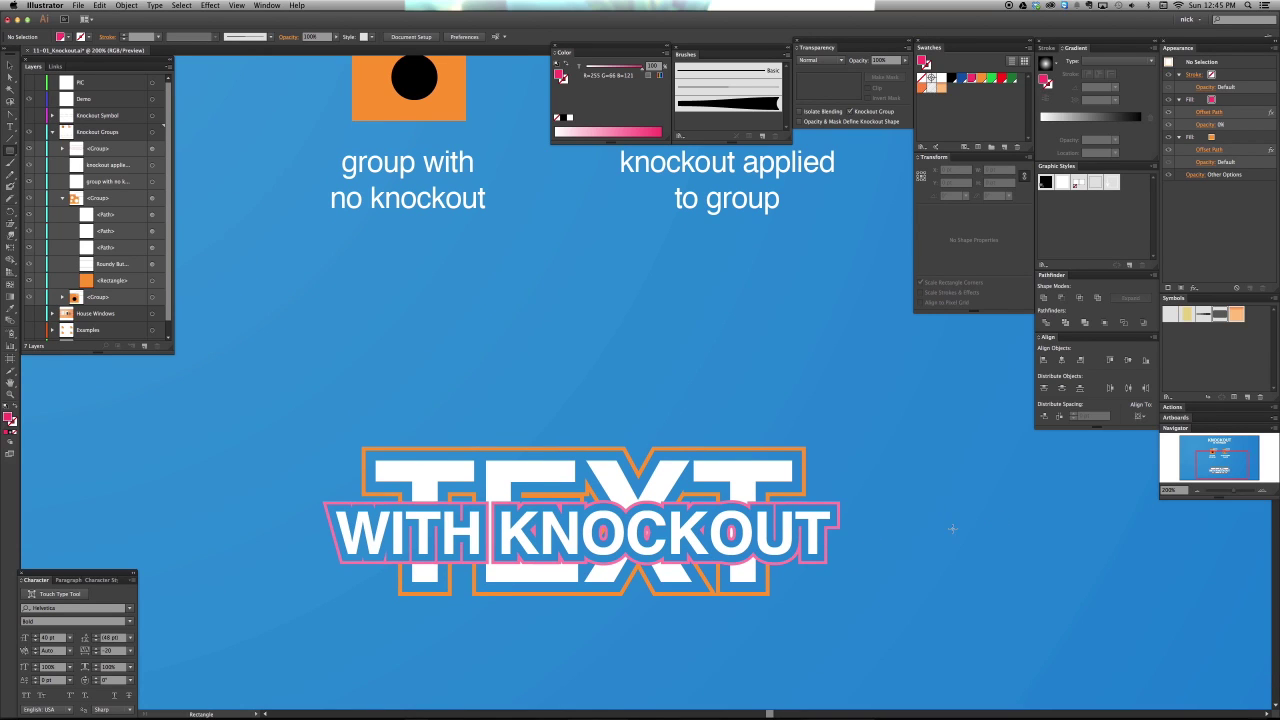
key(super+z)
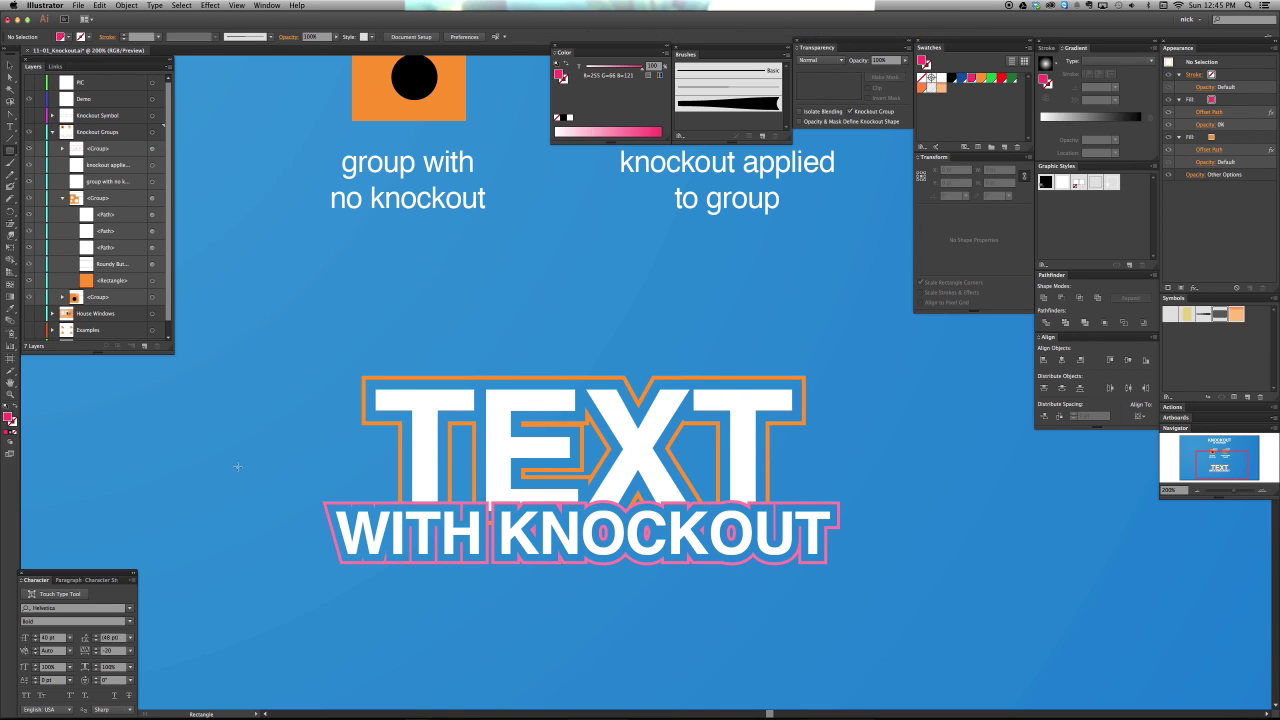
Draw a black bar, send it behind the TEXT letters, then delete it.
mouse_move(232, 467)
mouse_down()
mouse_move(823, 497)
mouse_move(1021, 531)
mouse_up()
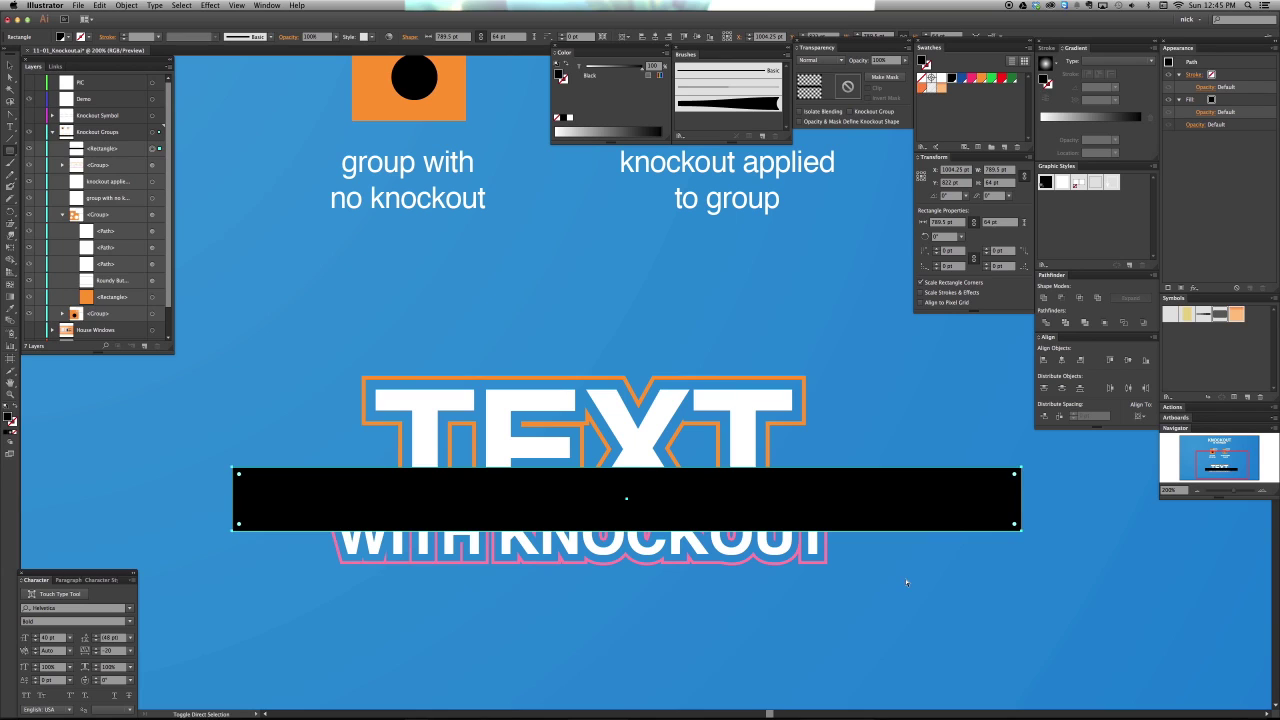
key(super+shift+bracketleft)
click(907, 582)
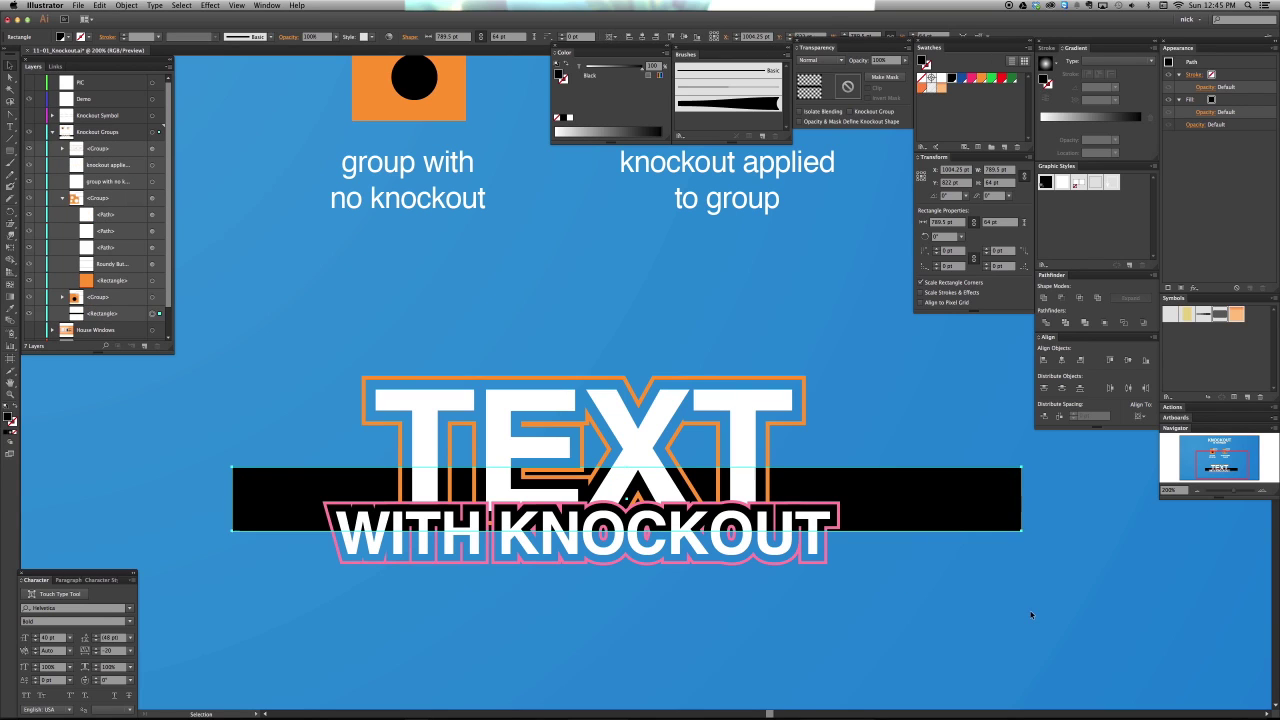
click(934, 491)
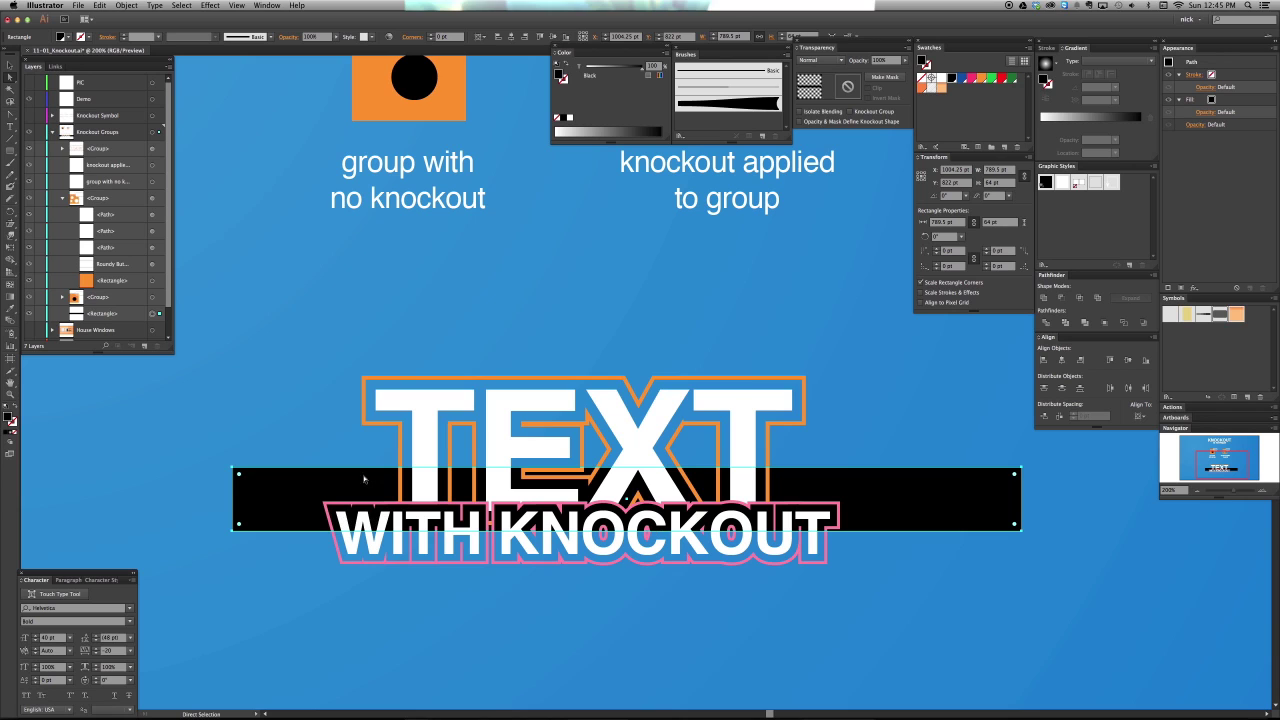
drag(886, 480, 890, 391)
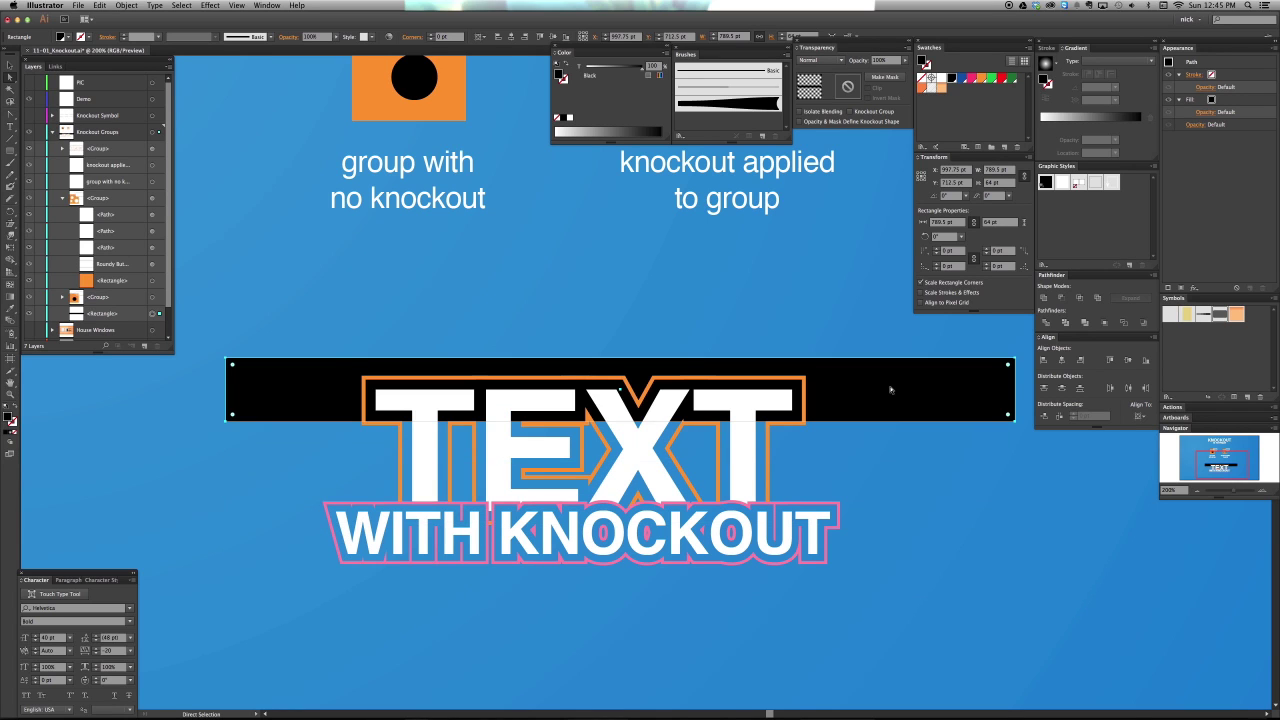
key(Delete)
key(v)
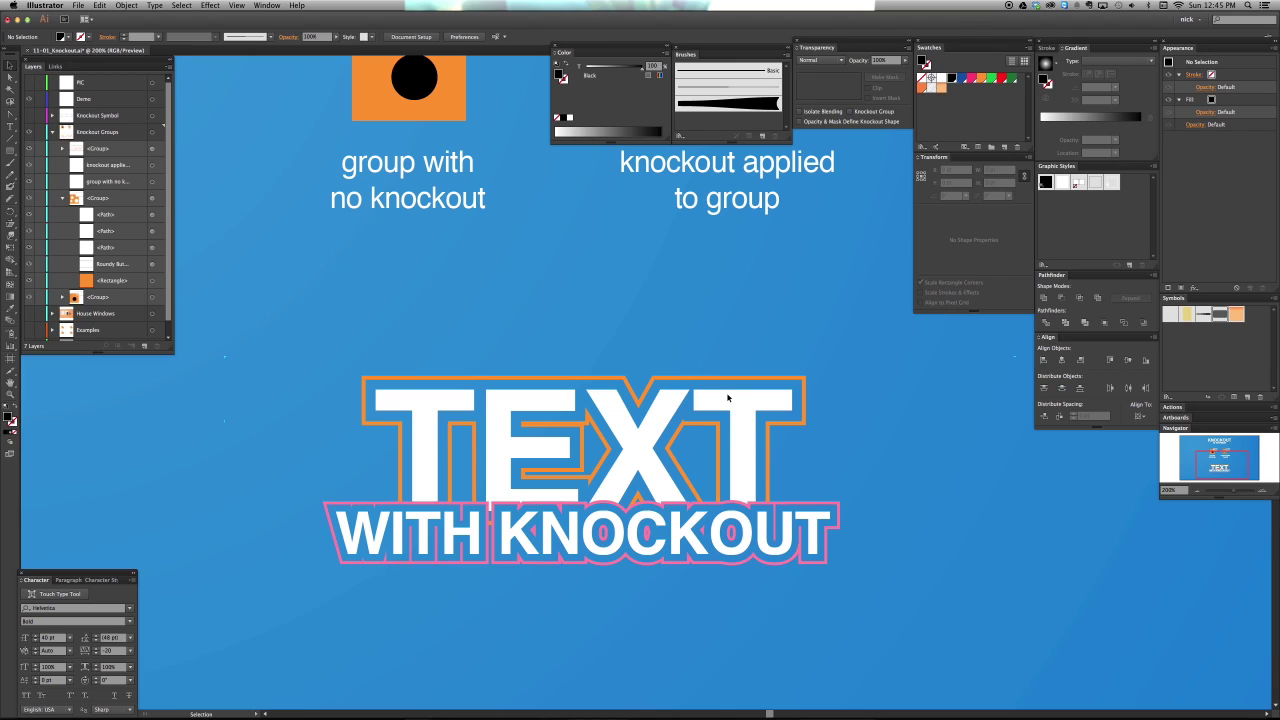
Target the knockout text group in Appearance and turn on its Drop Shadow effect.
click(728, 398)
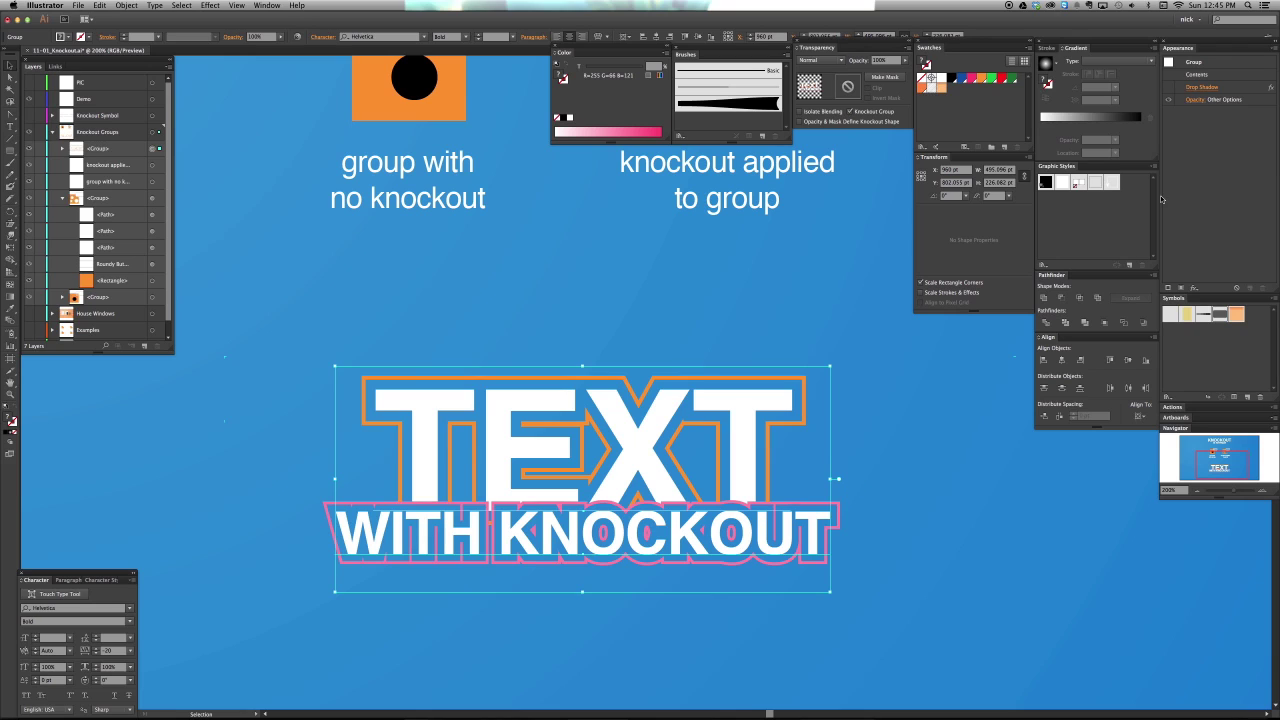
click(1212, 61)
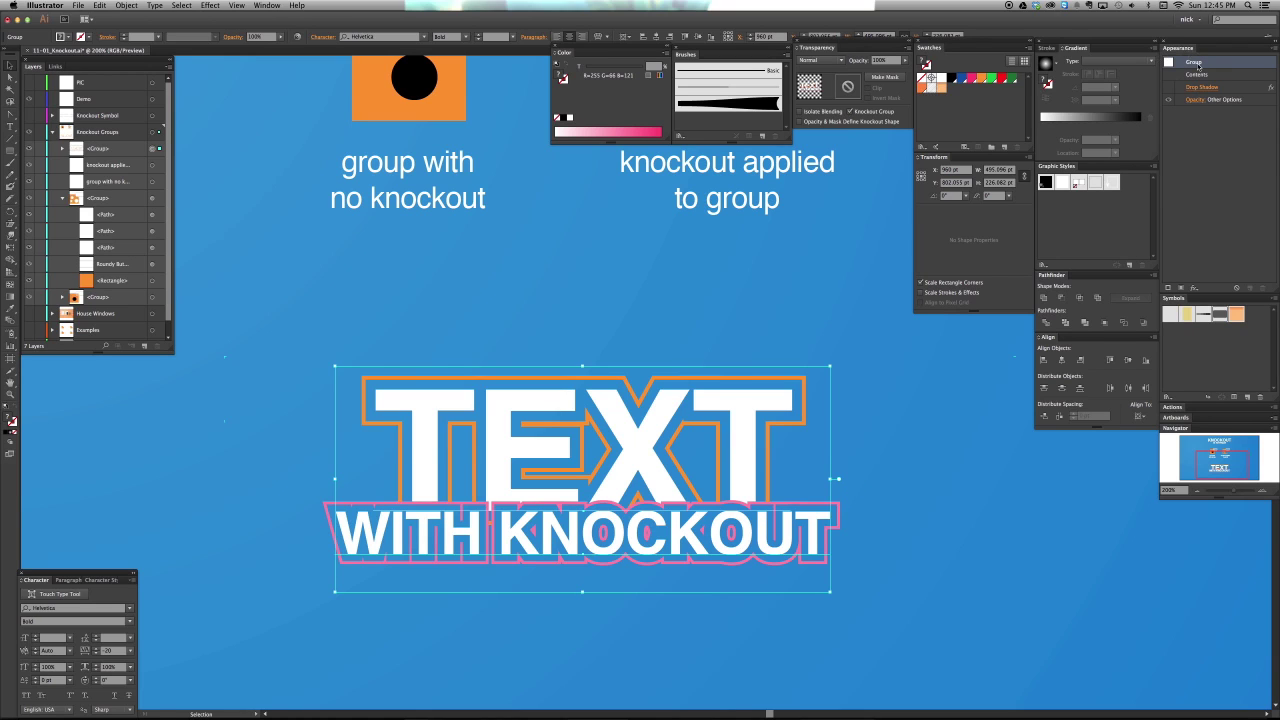
click(1193, 289)
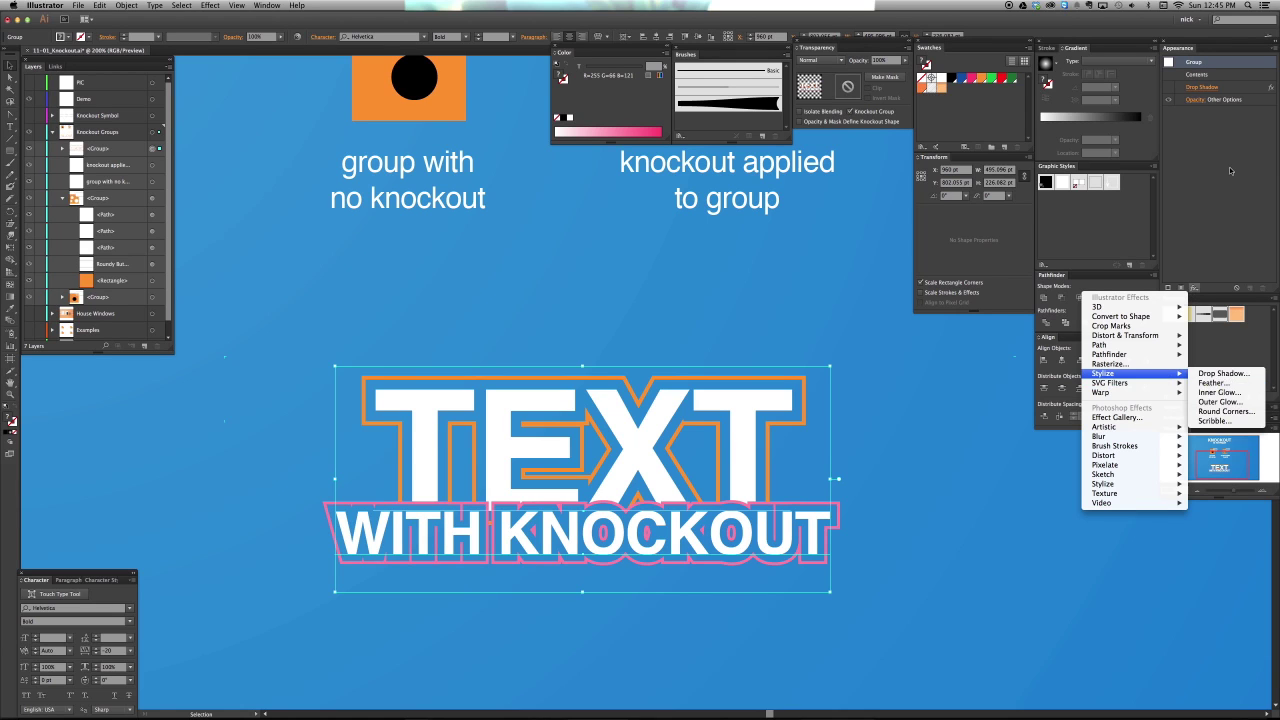
click(1195, 103)
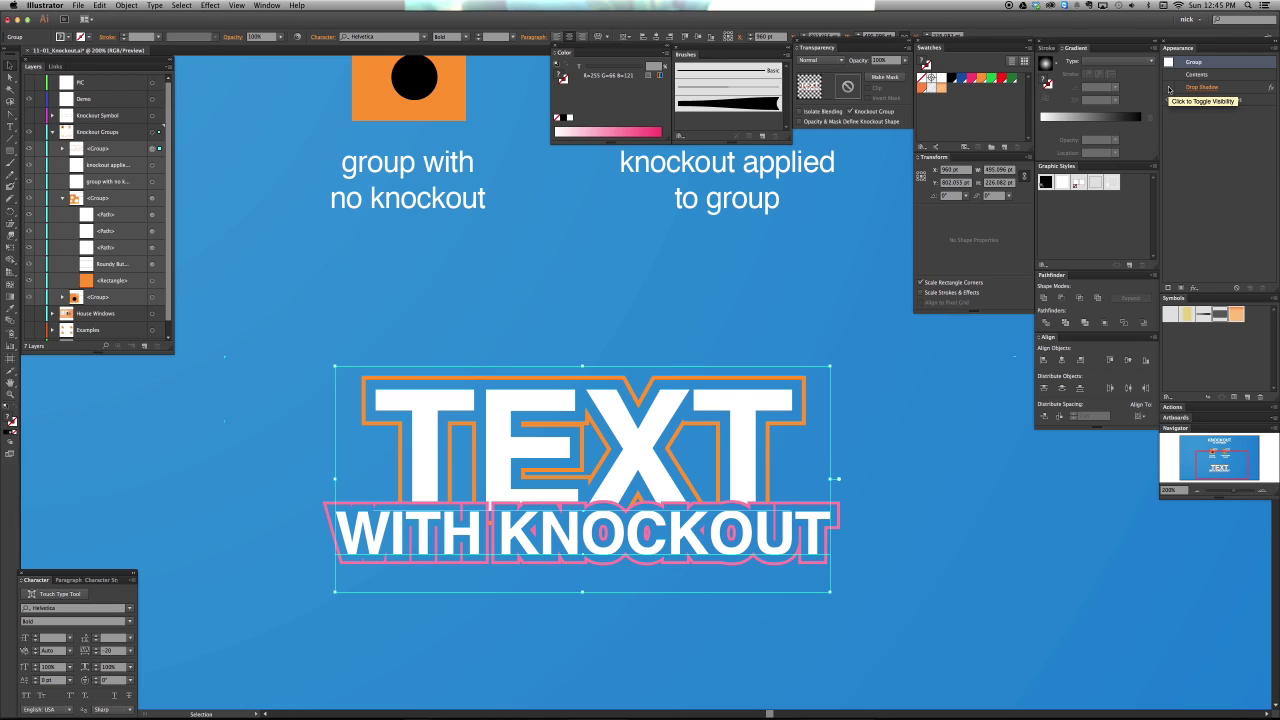
click(1169, 88)
click(934, 506)
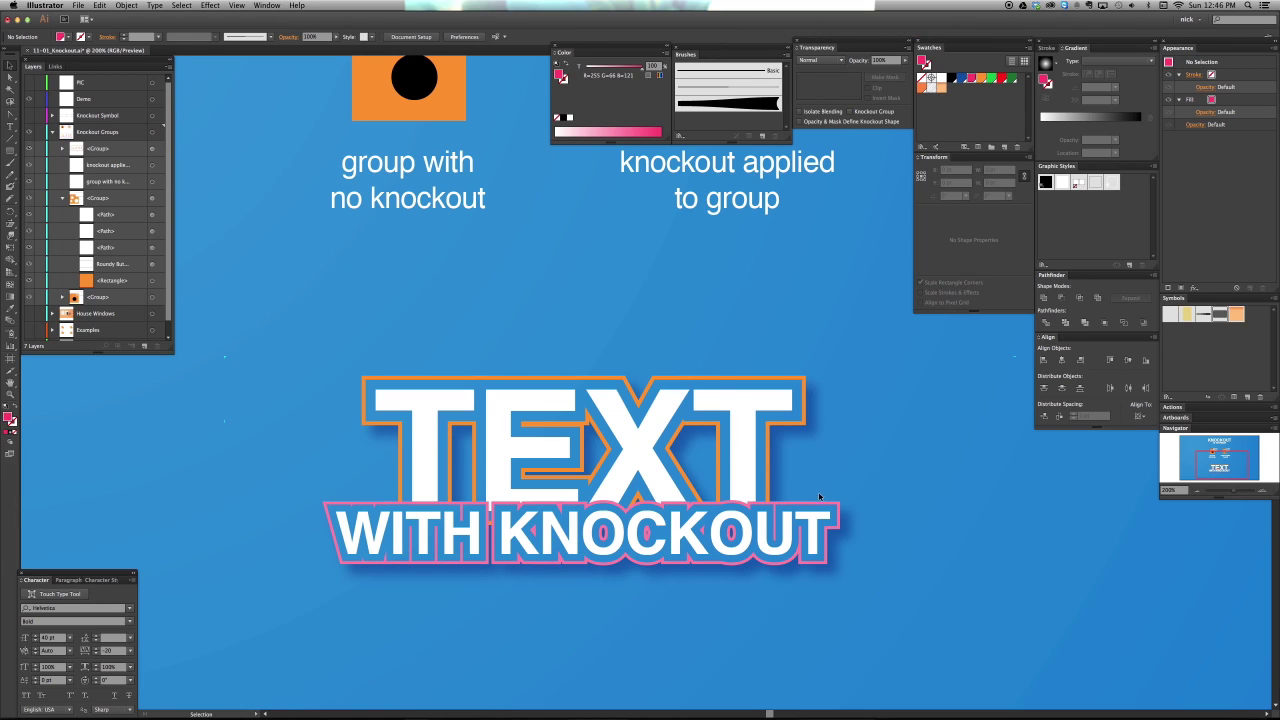
click(797, 402)
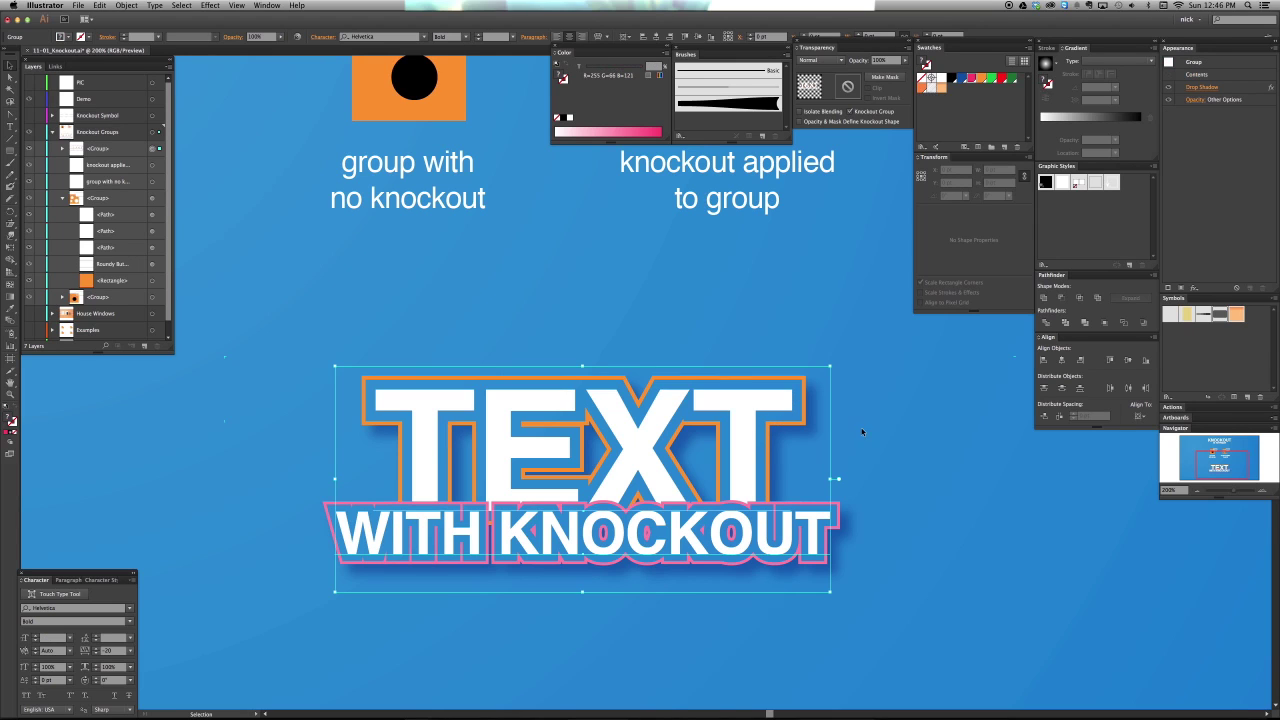
click(1197, 88)
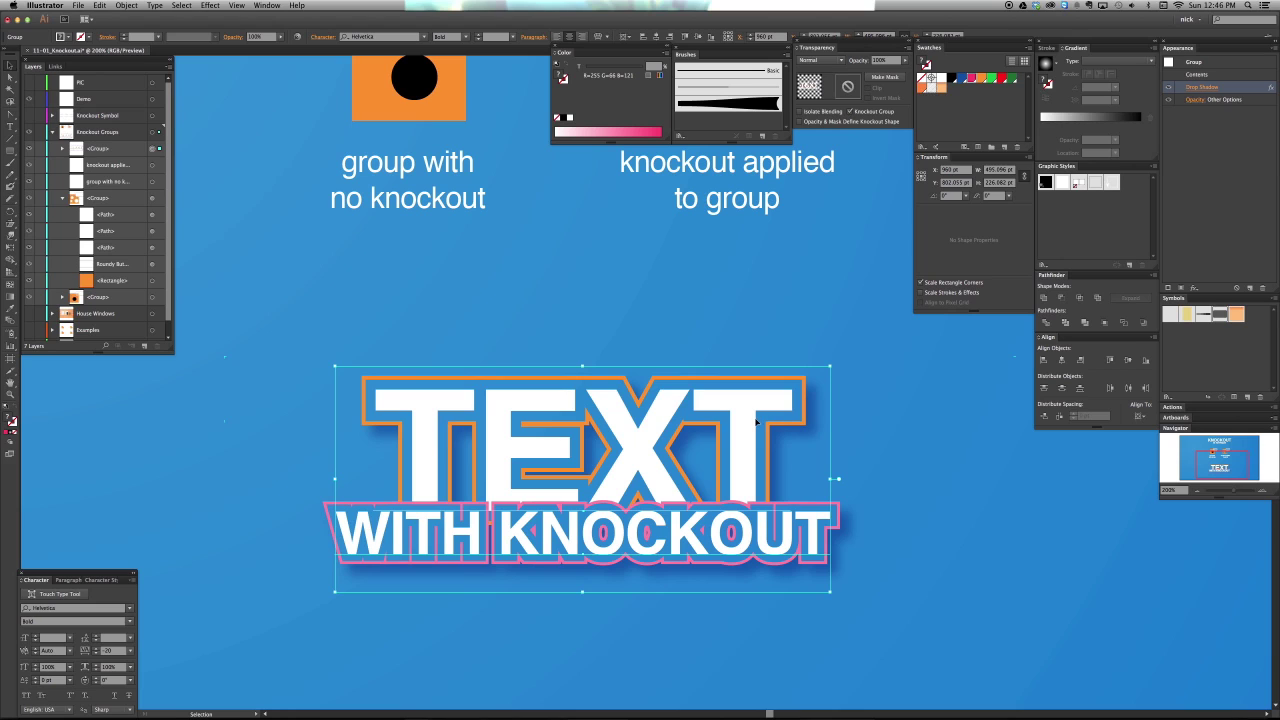
click(905, 510)
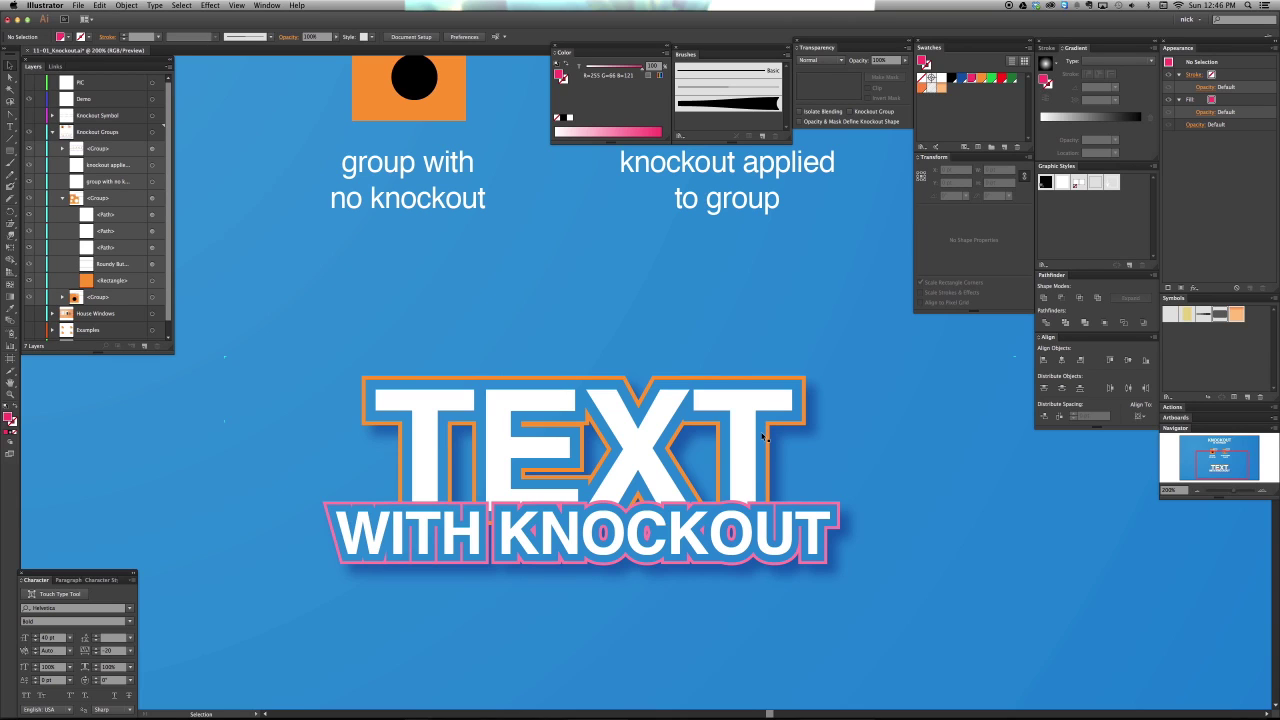
Draw a wide black bar across the lettering and send it behind the text.
key(m)
drag(255, 383, 918, 624)
key(super+shift+bracketleft)
key(v)
Try a yellow fill on the Blue BG rectangle, then undo to keep it blue.
key(super+minus)
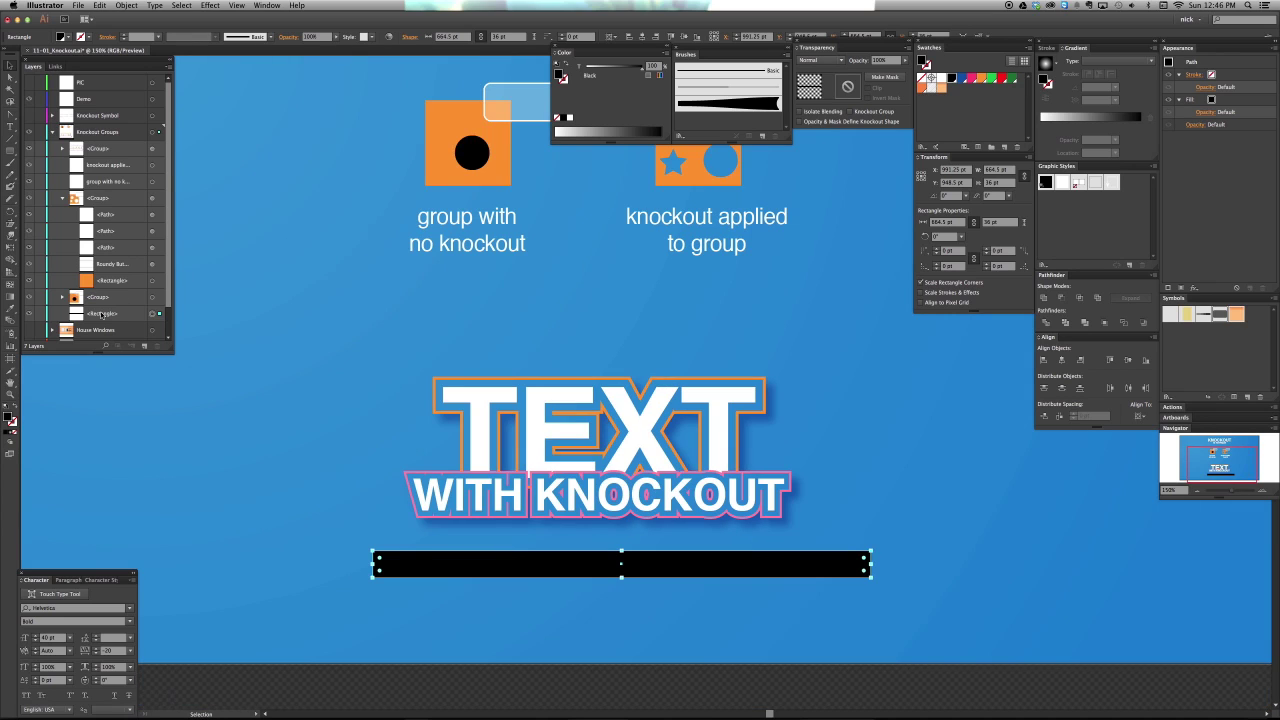
scroll(120, 300, down, 2)
click(303, 389)
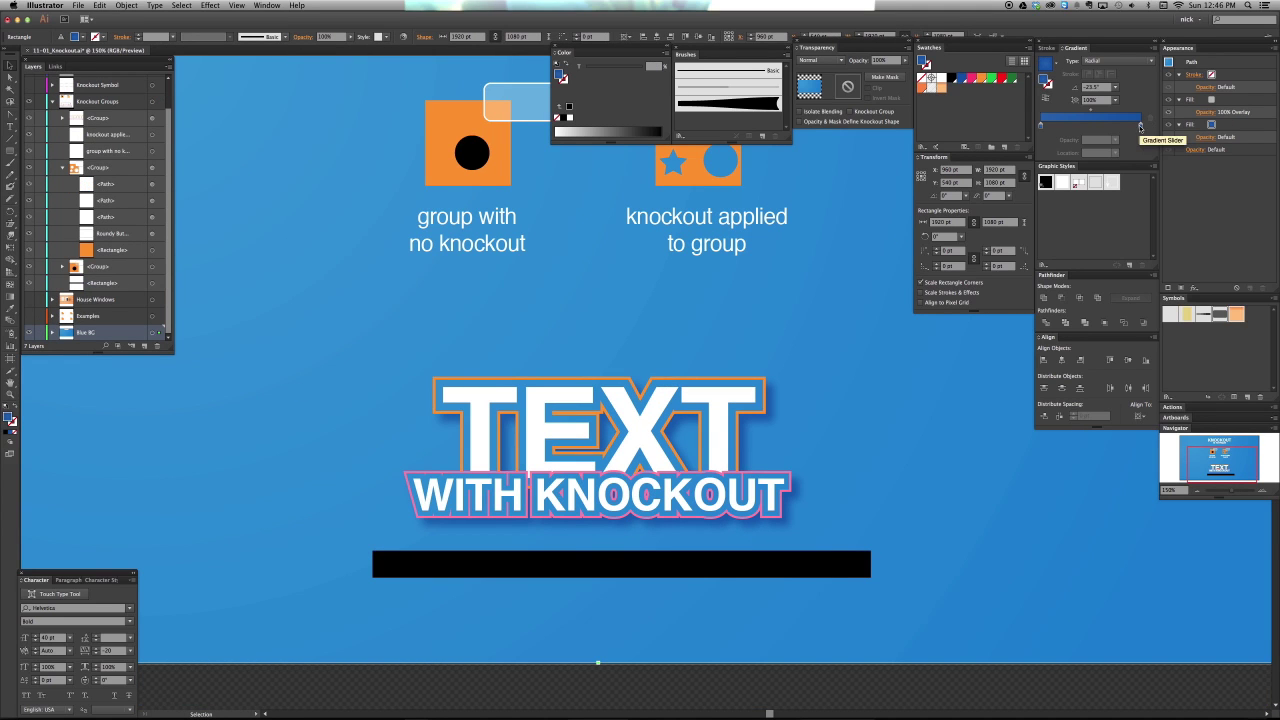
click(981, 79)
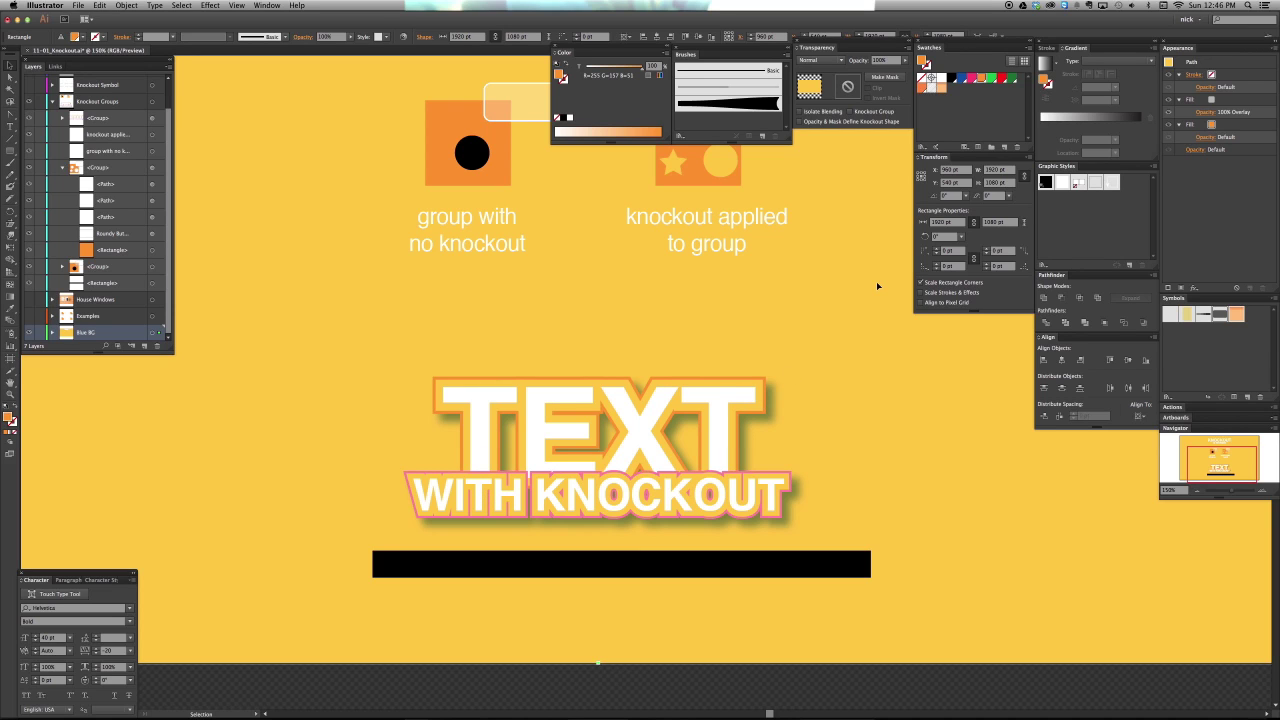
key(super+z)
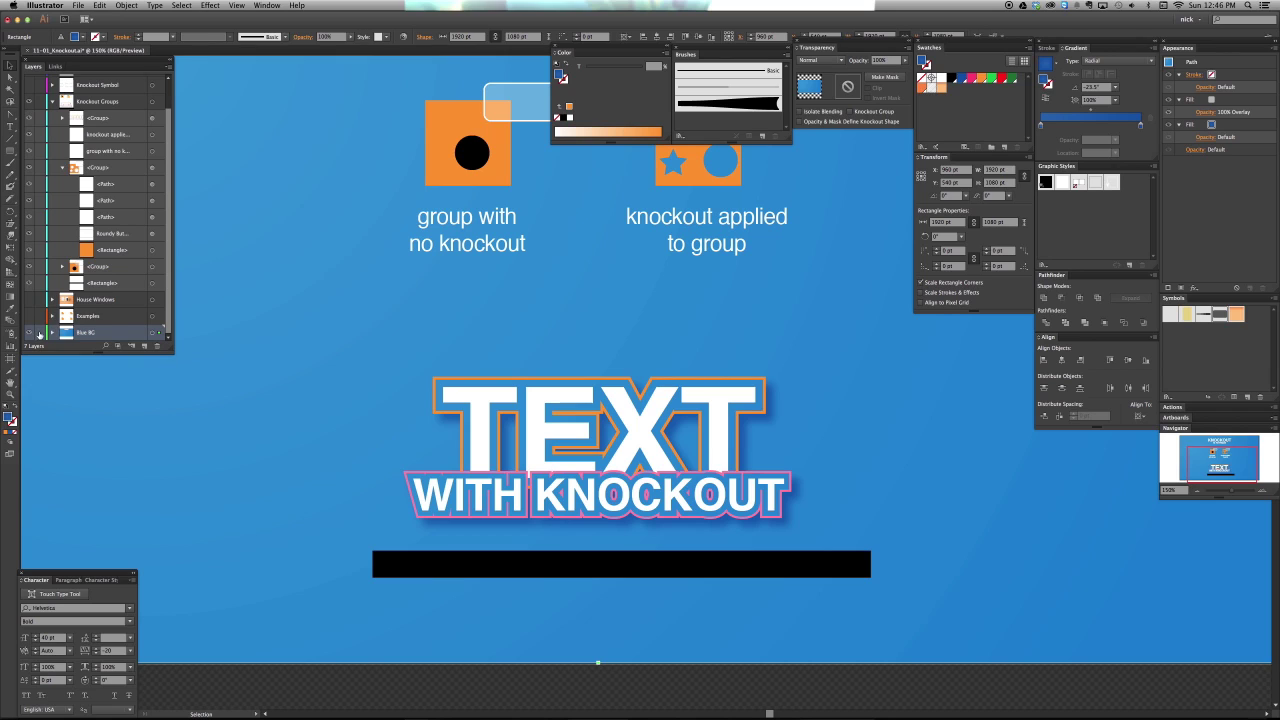
key(super+shift+a)
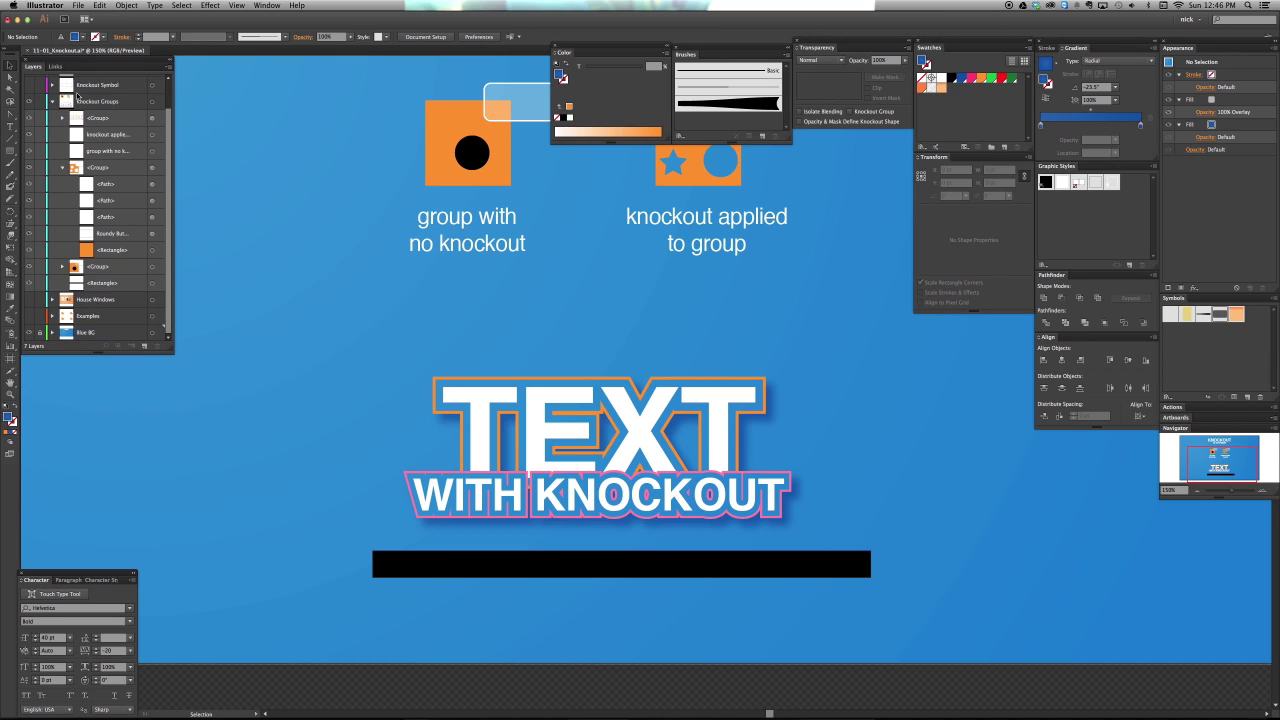
Collapse the Knockout Groups layer, view the slide at 100%, and select the black bar.
click(52, 101)
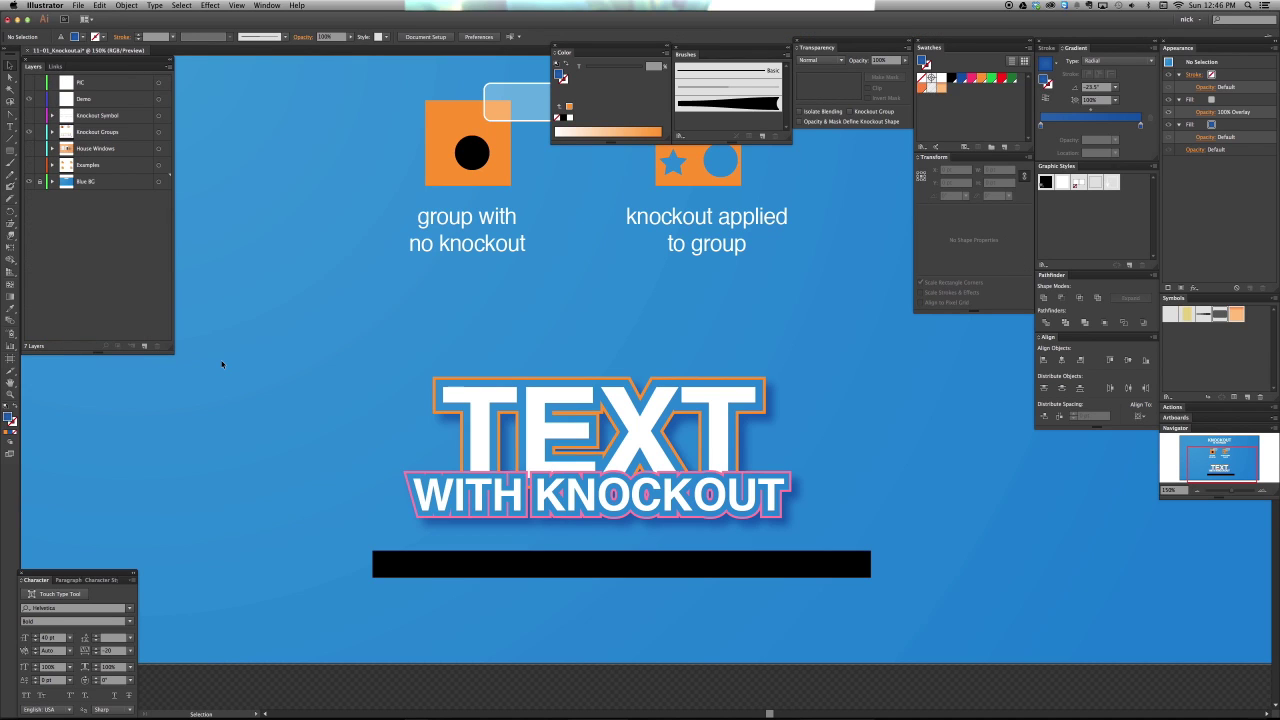
key(super+1)
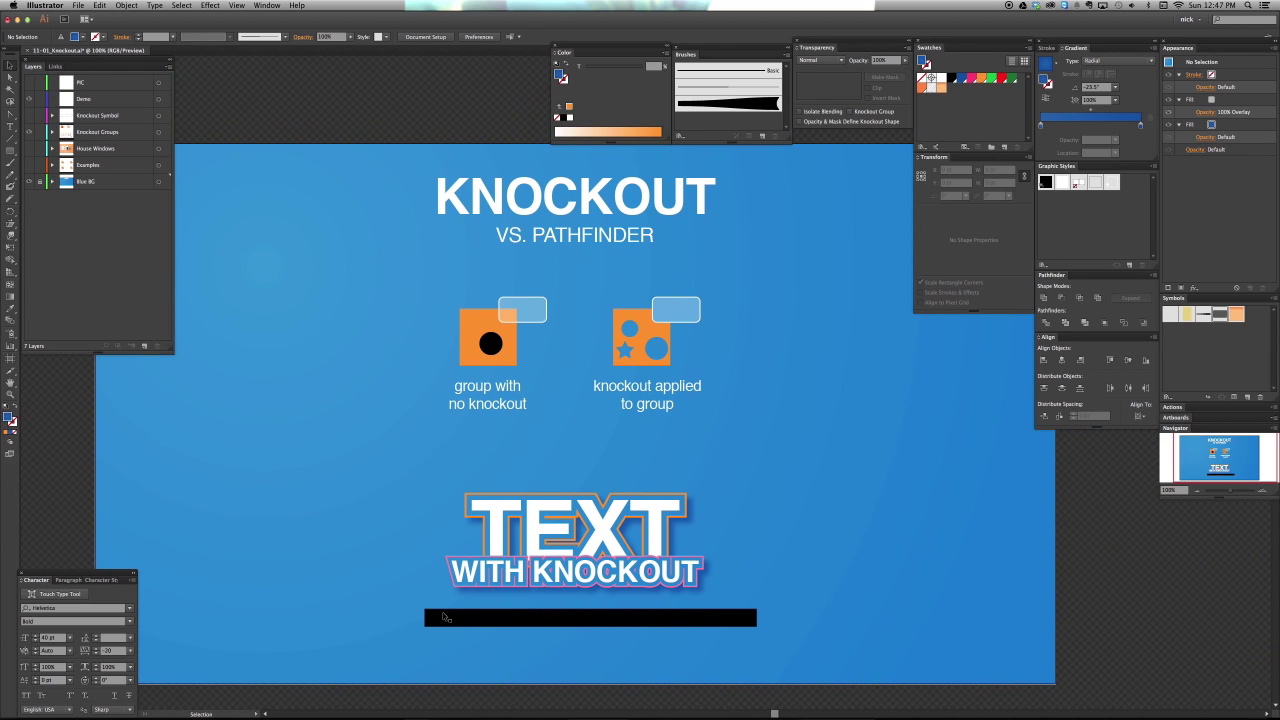
click(435, 628)
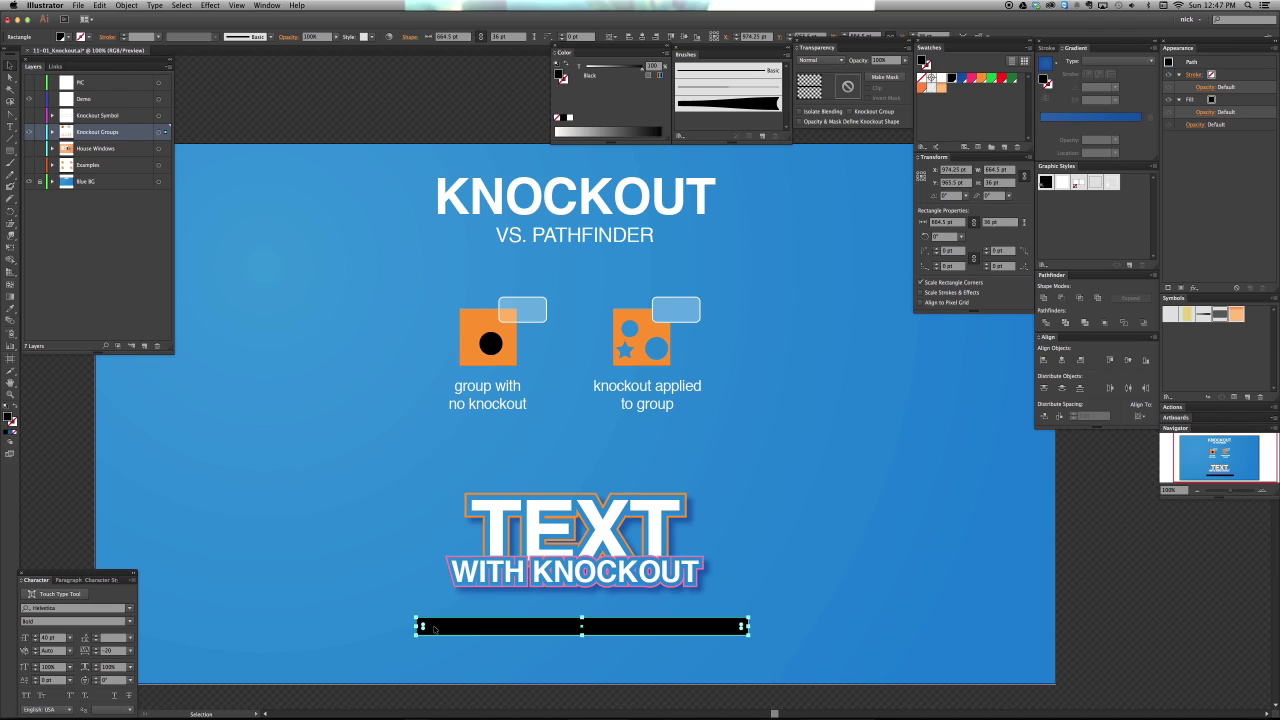